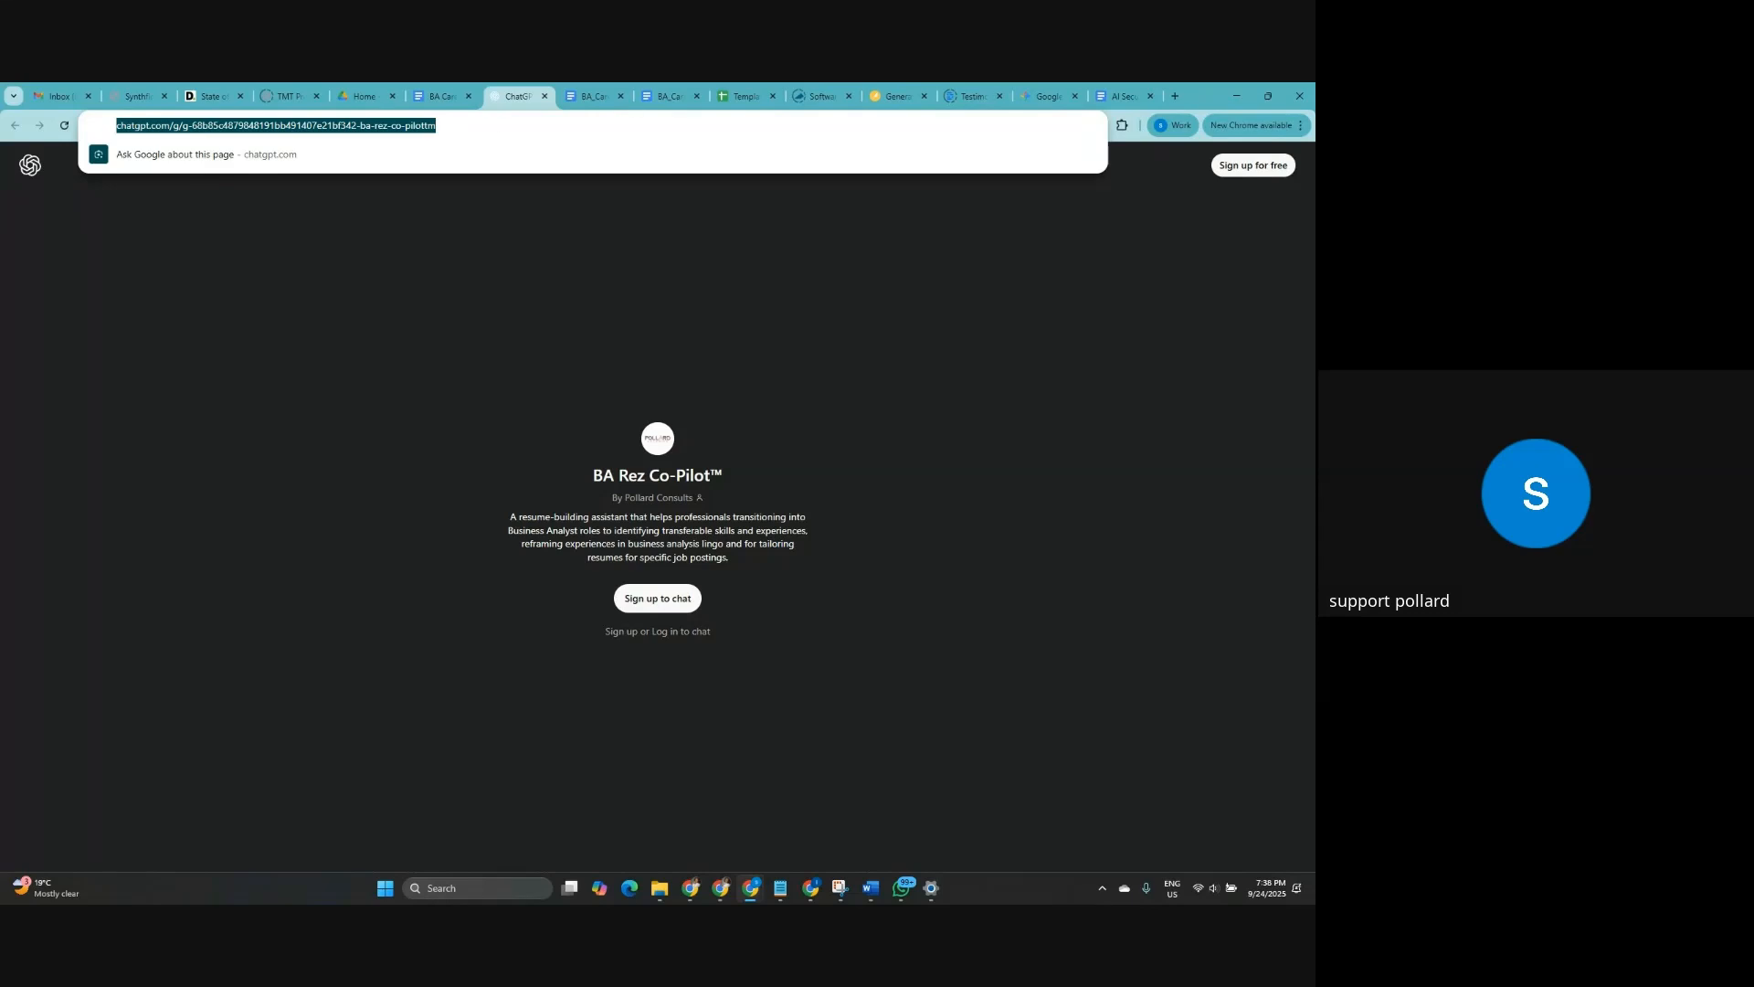
# Bring the signed-in browser window with the BA Rez Co-Pilot chat onto the shared screen and maximize it.
pyautogui.click(810, 887)
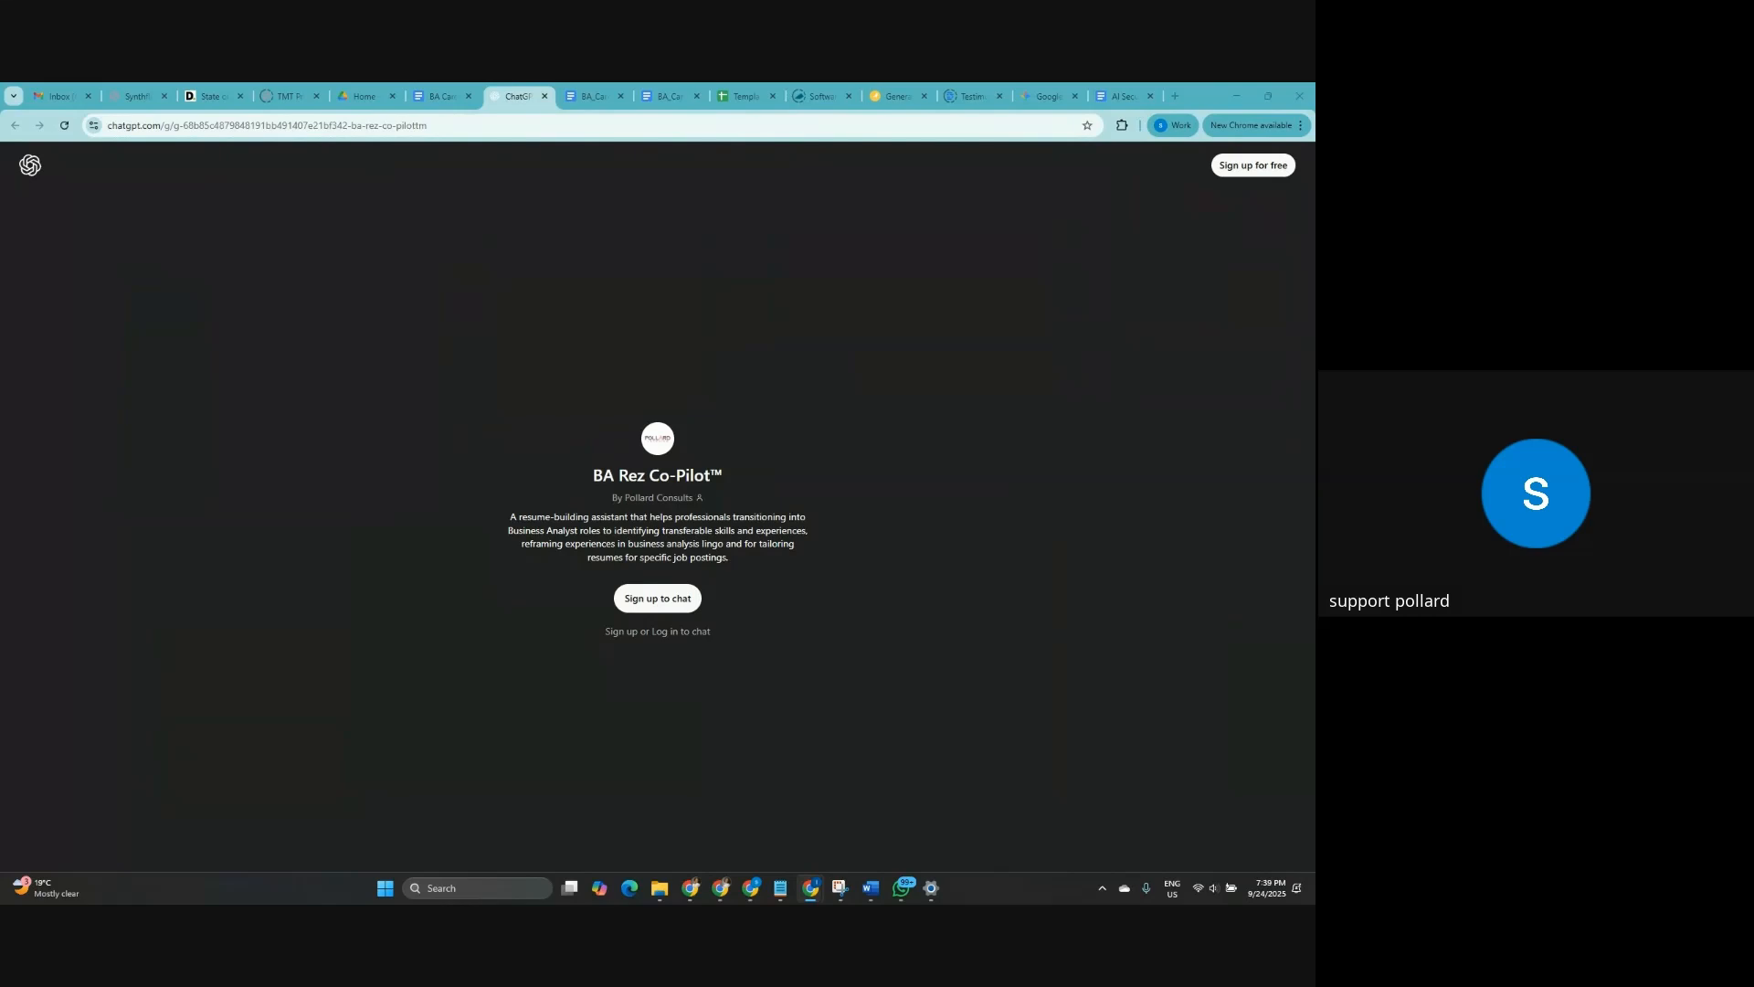
pyautogui.moveTo(1314, 823); pyautogui.dragTo(961, 327)
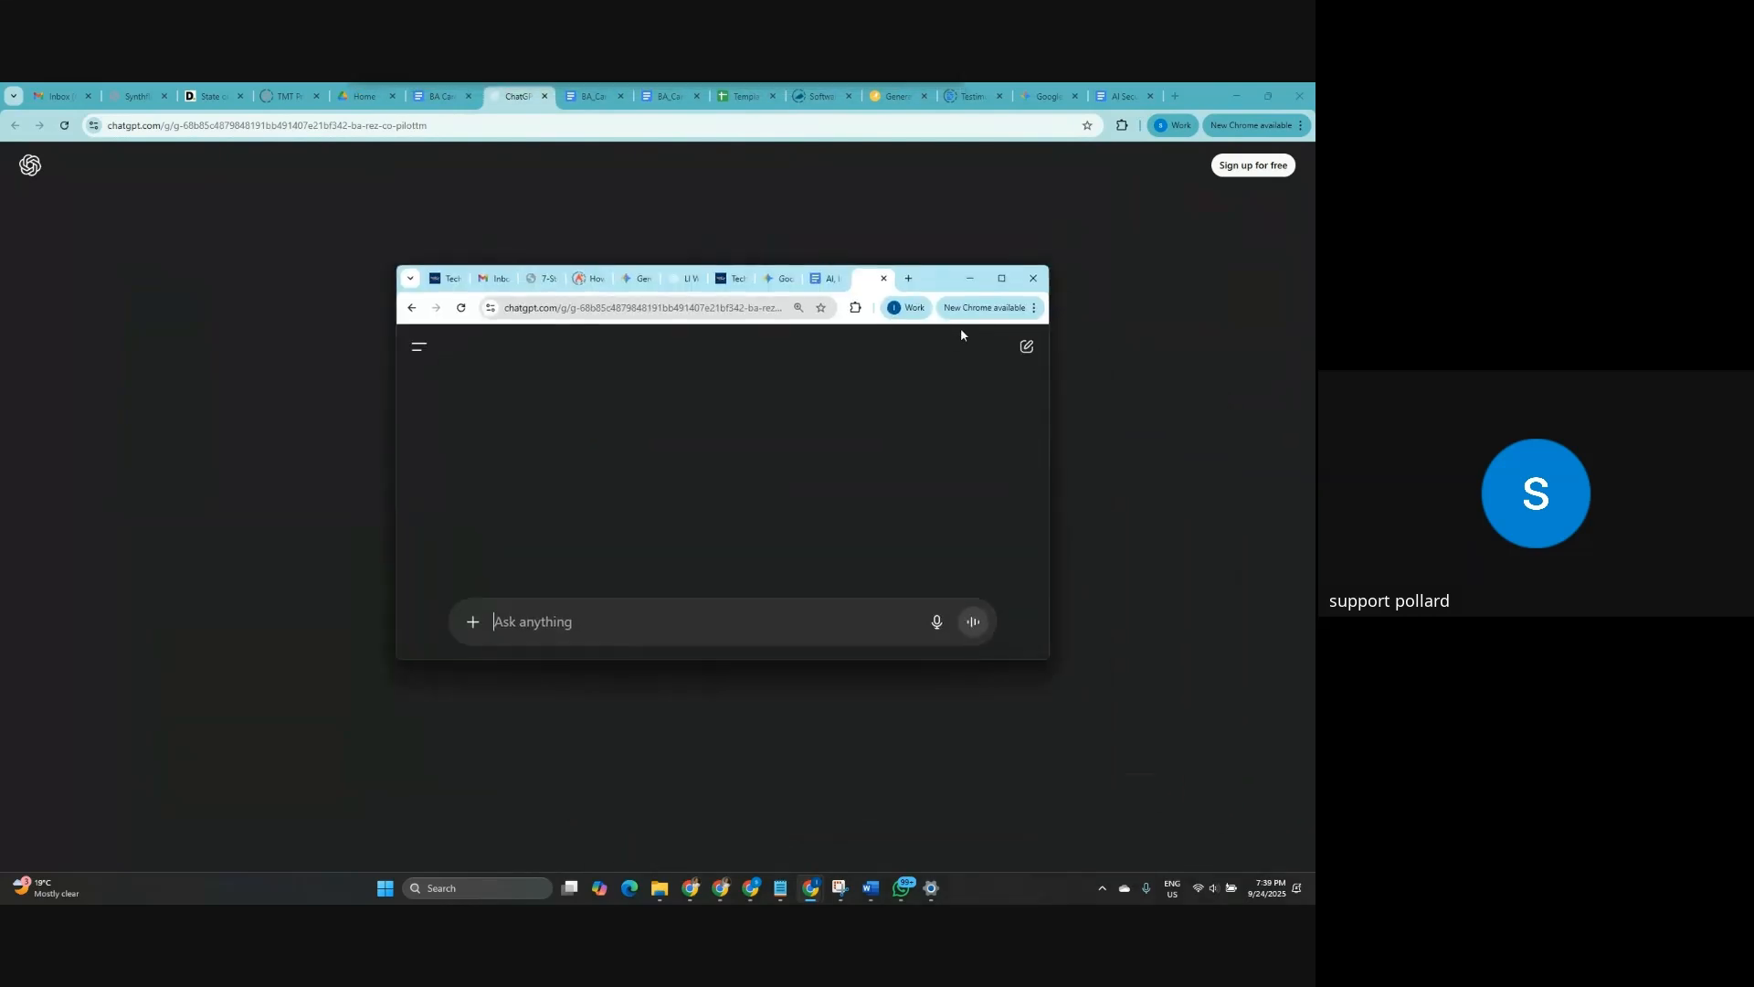
pyautogui.click(1002, 281)
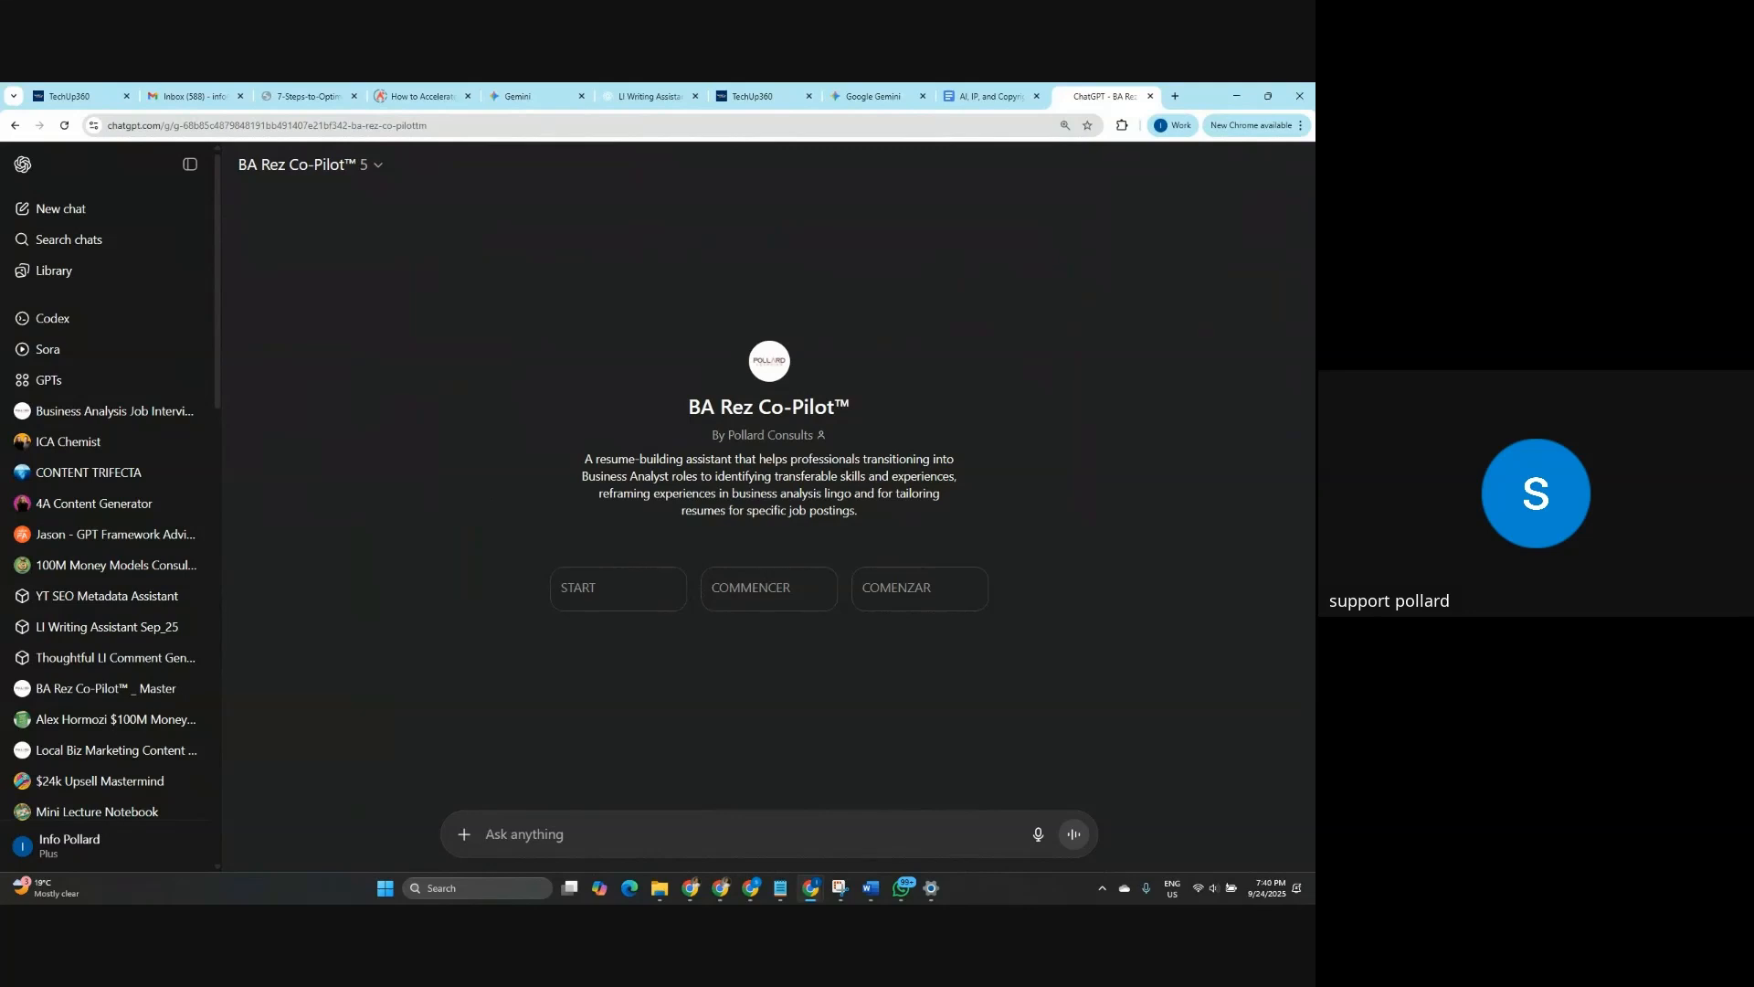
# Switch to the other browser window, close the case study document and open the Resume Preparation Prompt Template_Business analysis document.
pyautogui.hotkey('alt', 'Tab')
pyautogui.moveTo(754, 895)
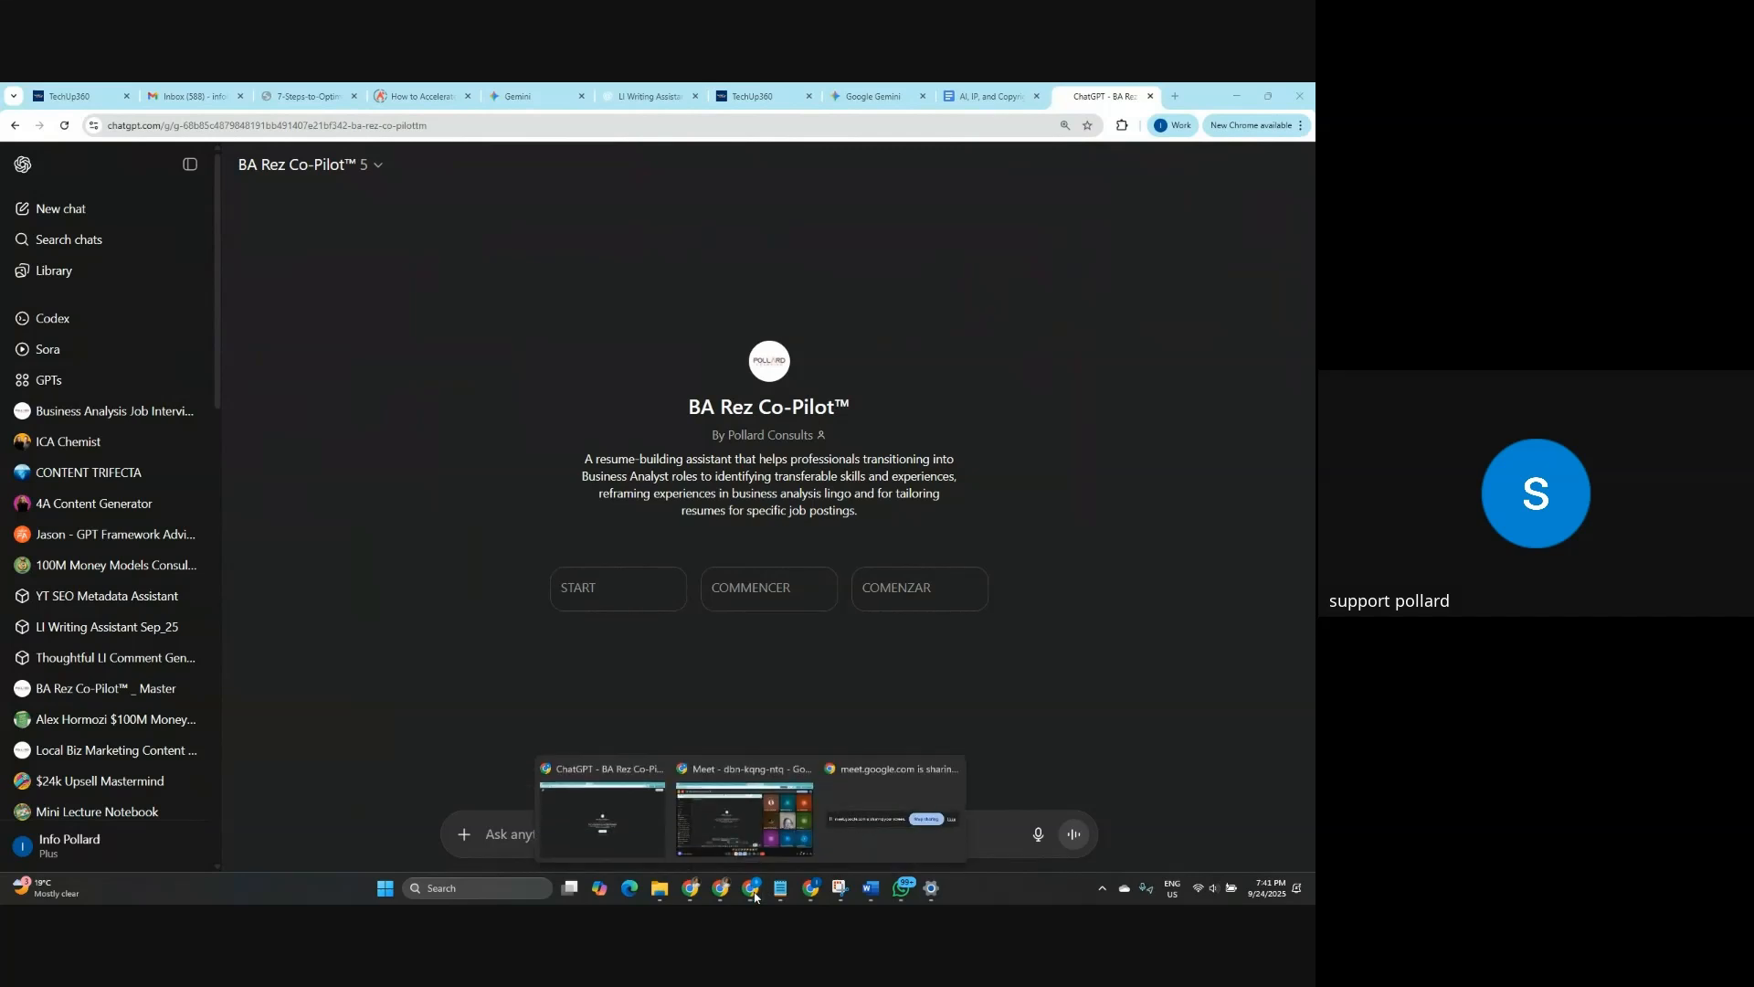
pyautogui.click(644, 834)
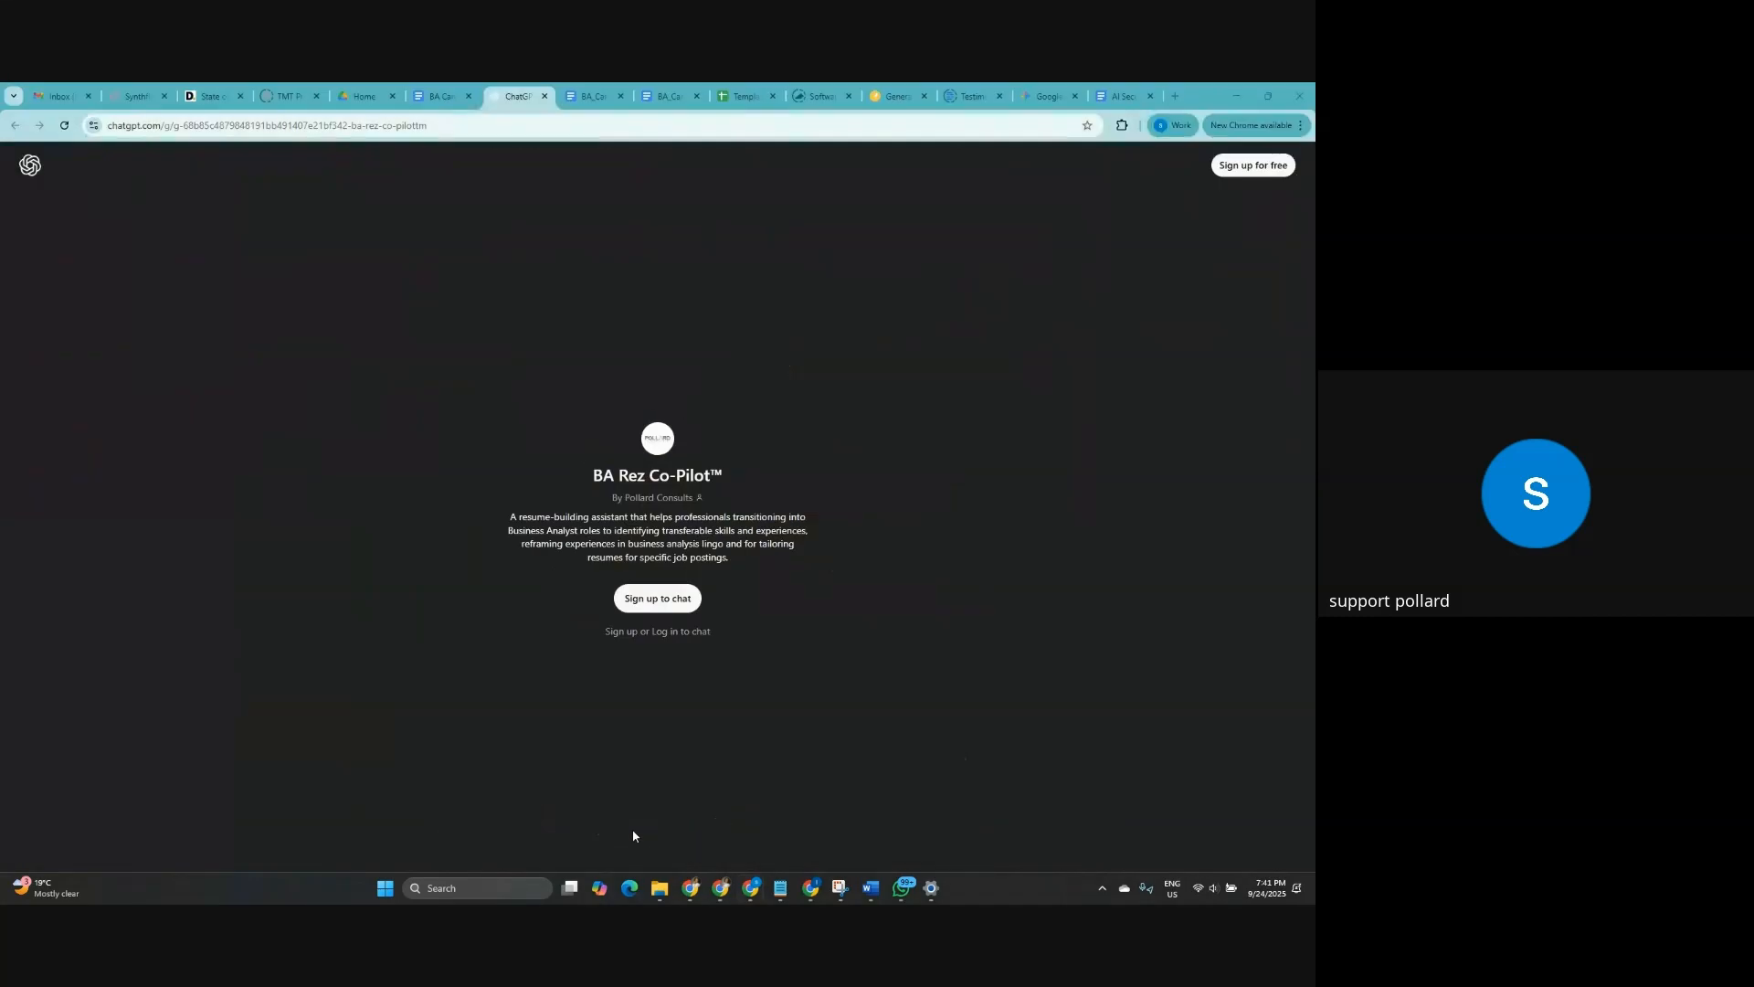
pyautogui.click(590, 95)
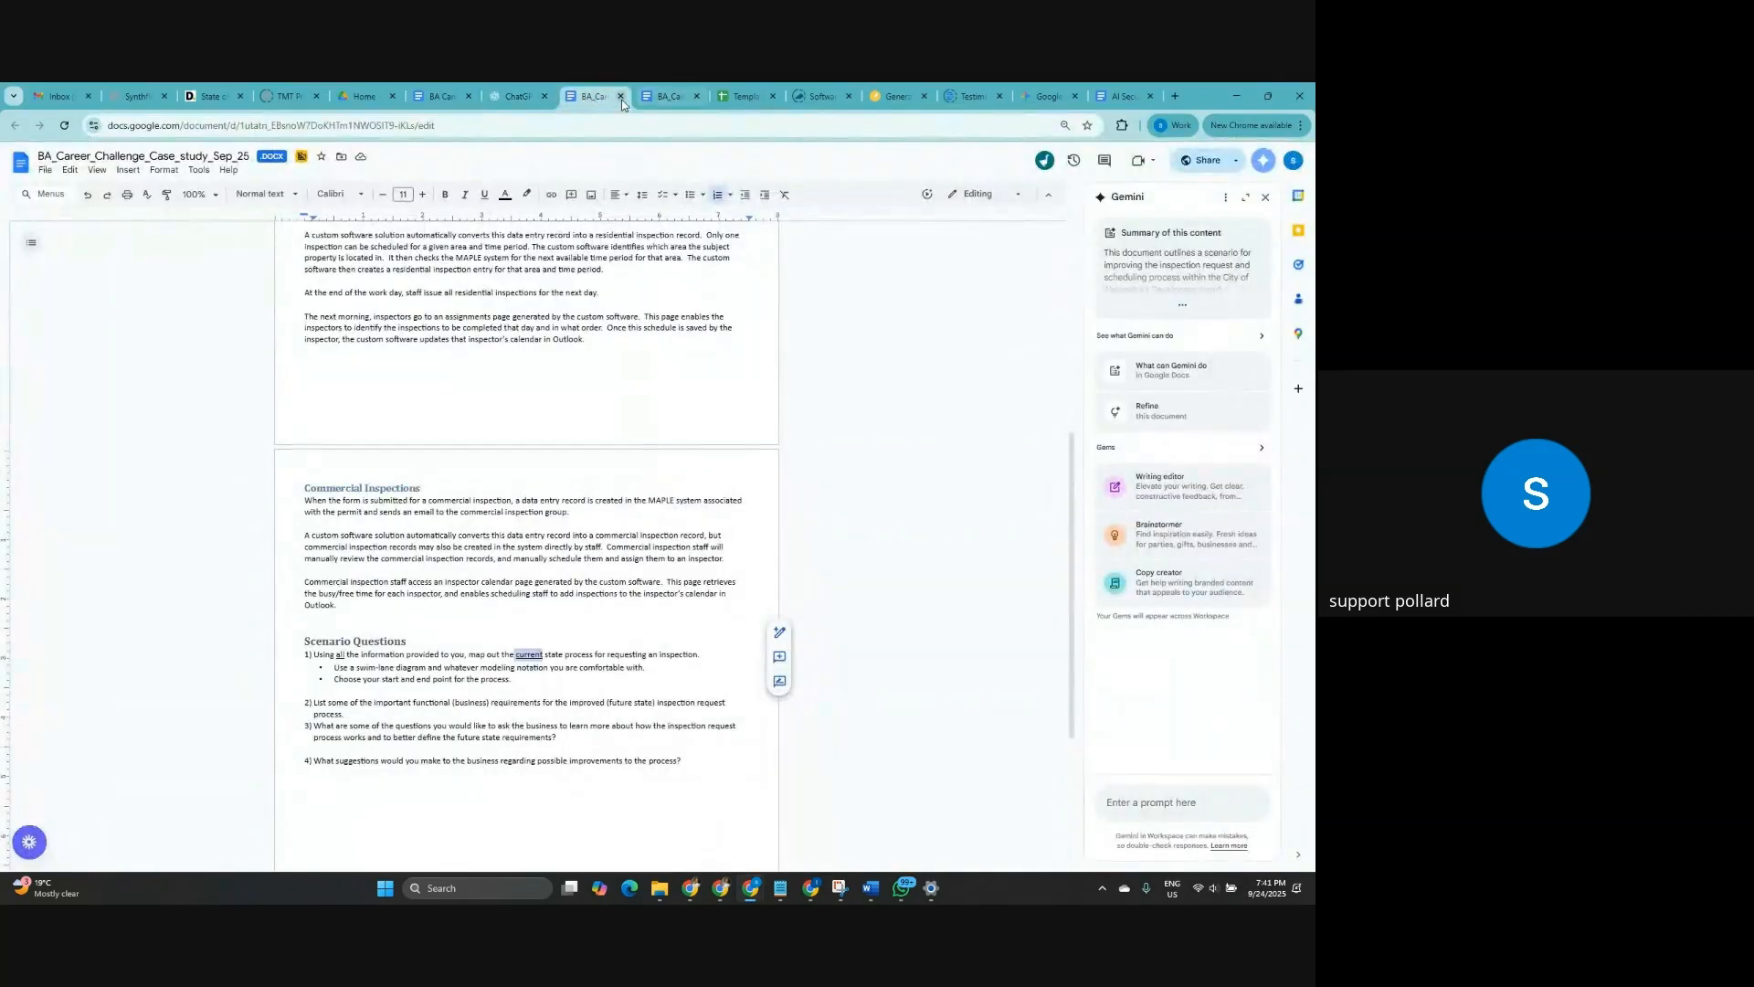
pyautogui.click(621, 97)
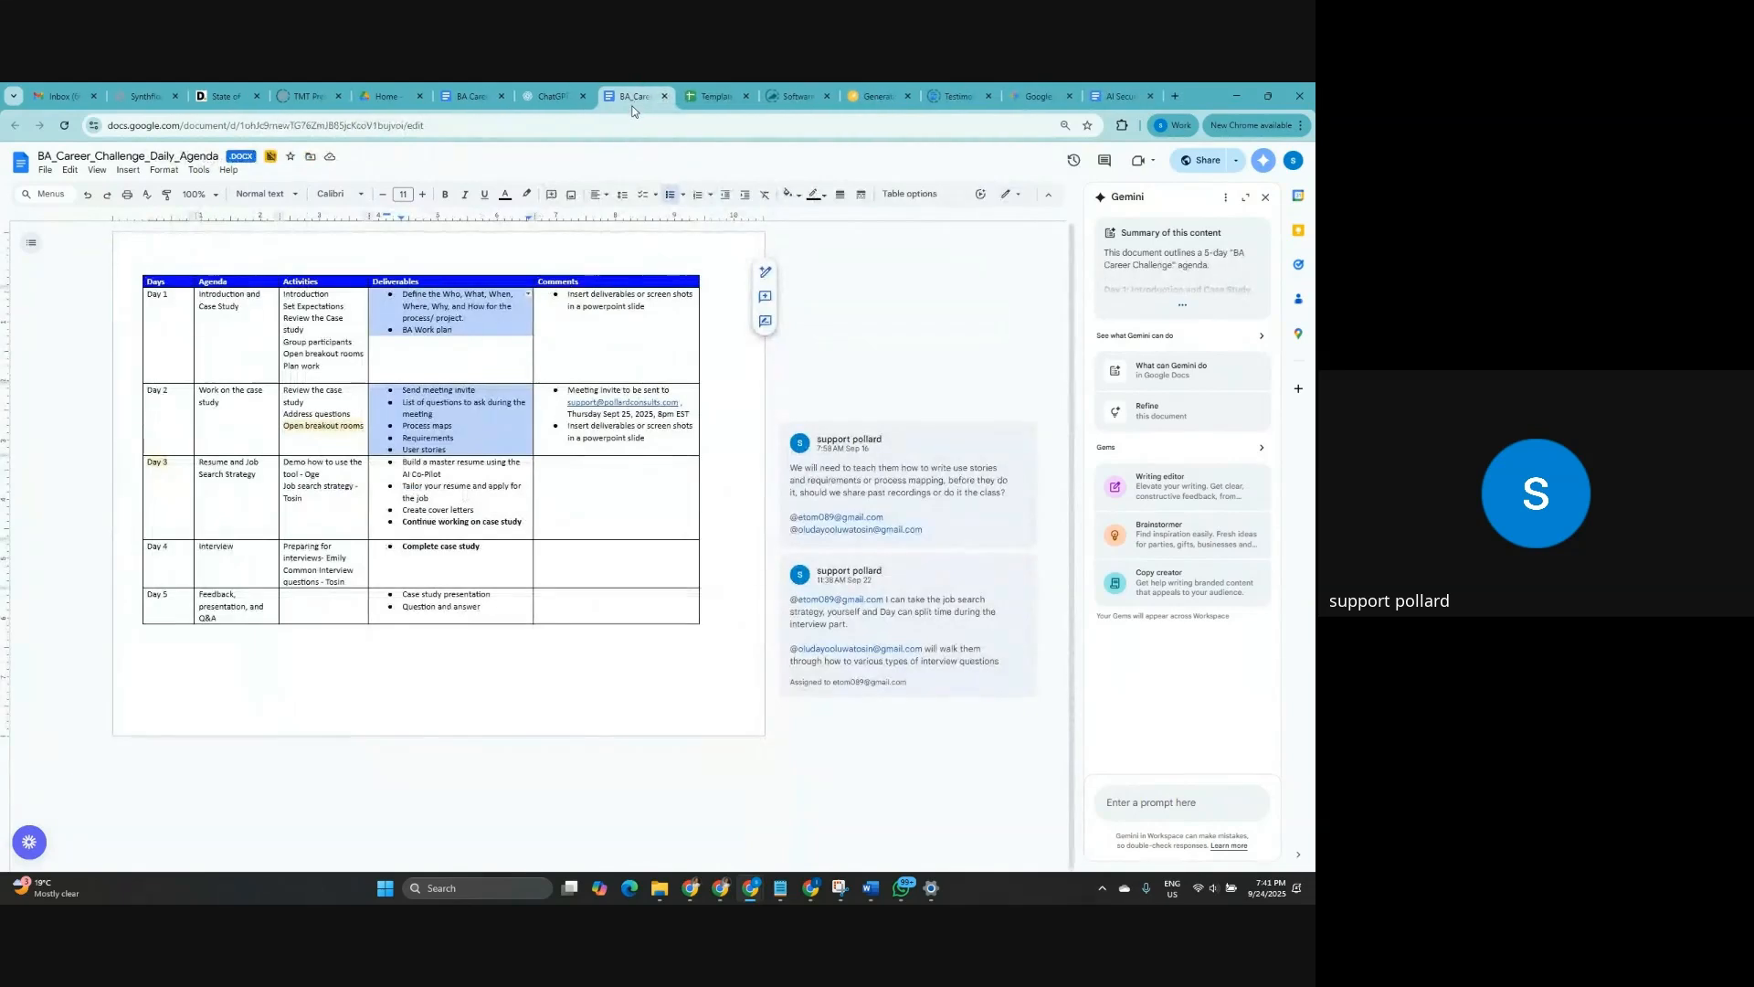
pyautogui.hotkey('ctrl', 'shift', 't')
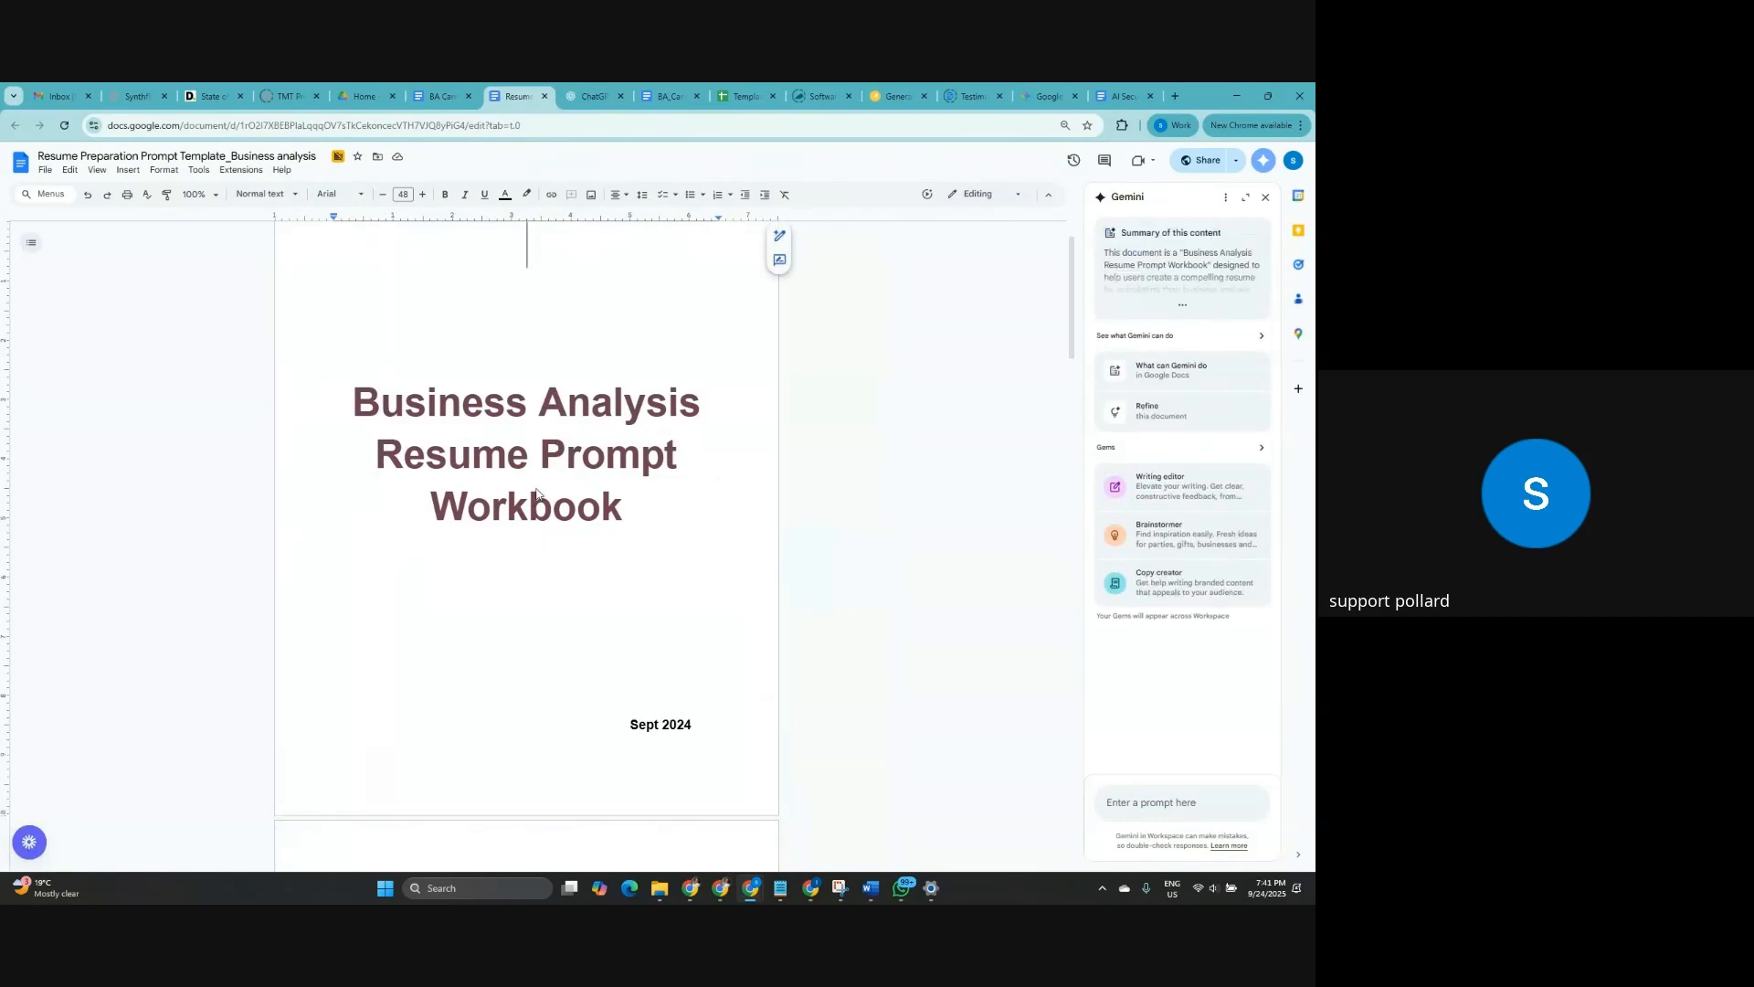
# Read the workbook's introduction and select the section explanations covering Project Context or Description, Solution, and Results.
pyautogui.scroll(-3, 536, 490)
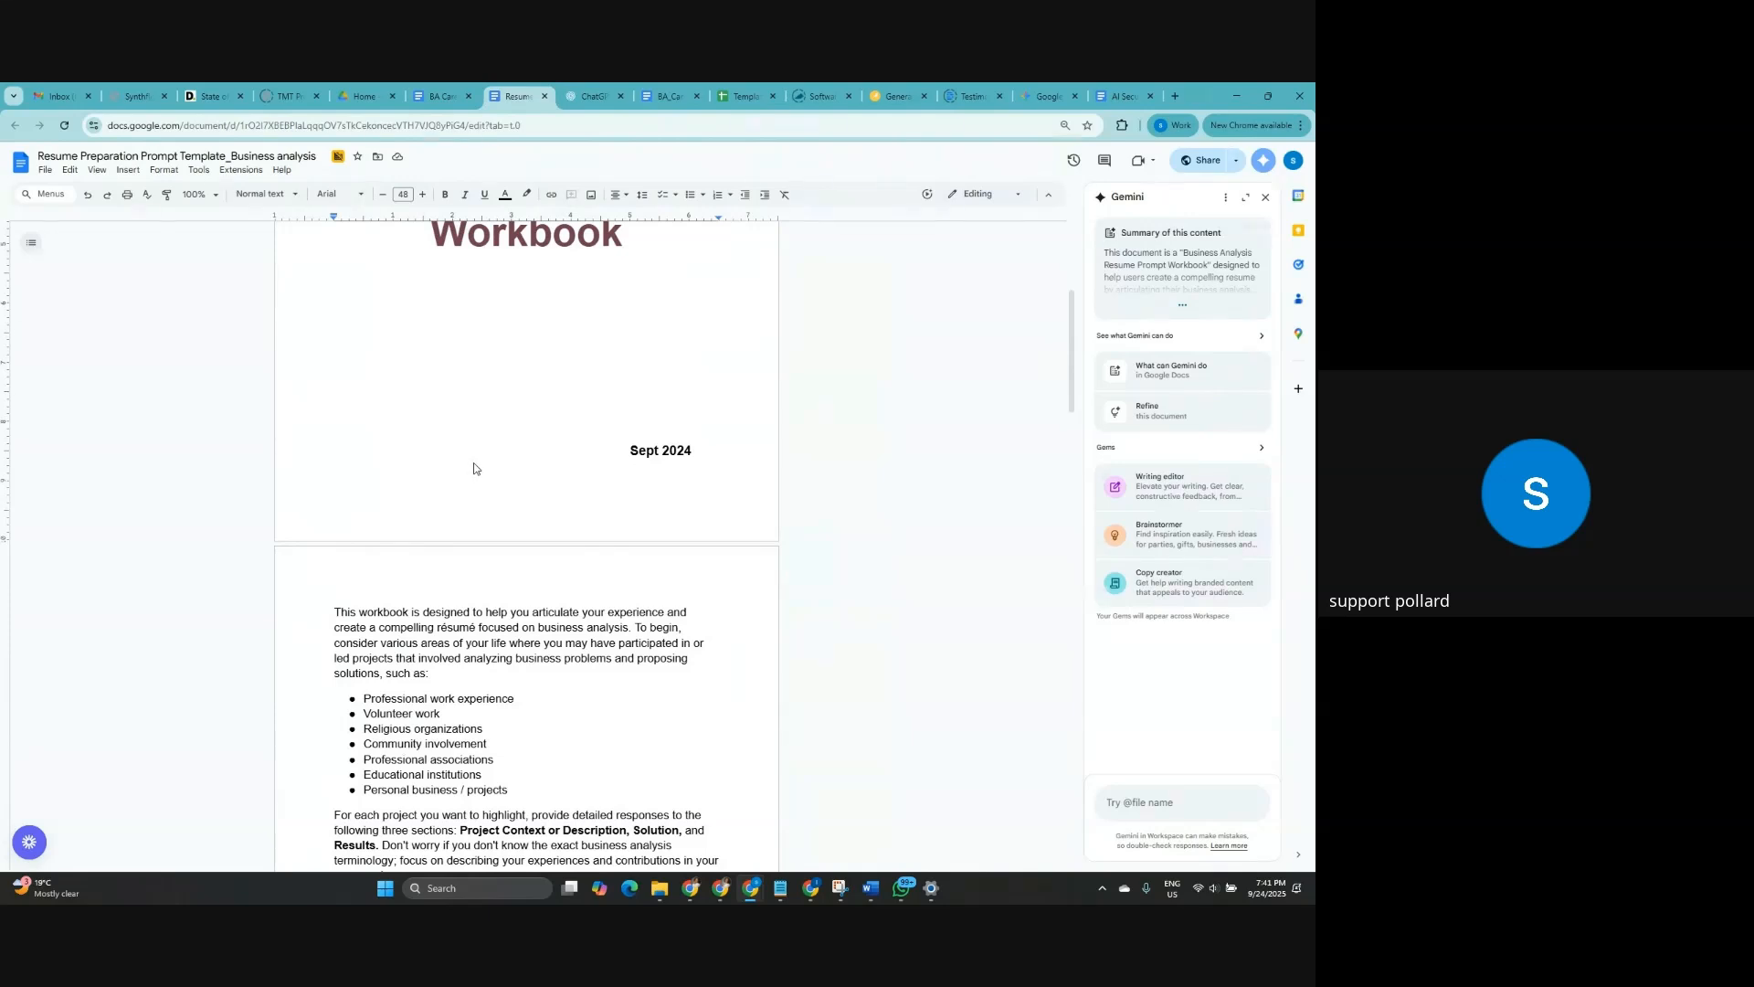
pyautogui.scroll(-1, 478, 462)
pyautogui.scroll(-2, 478, 463)
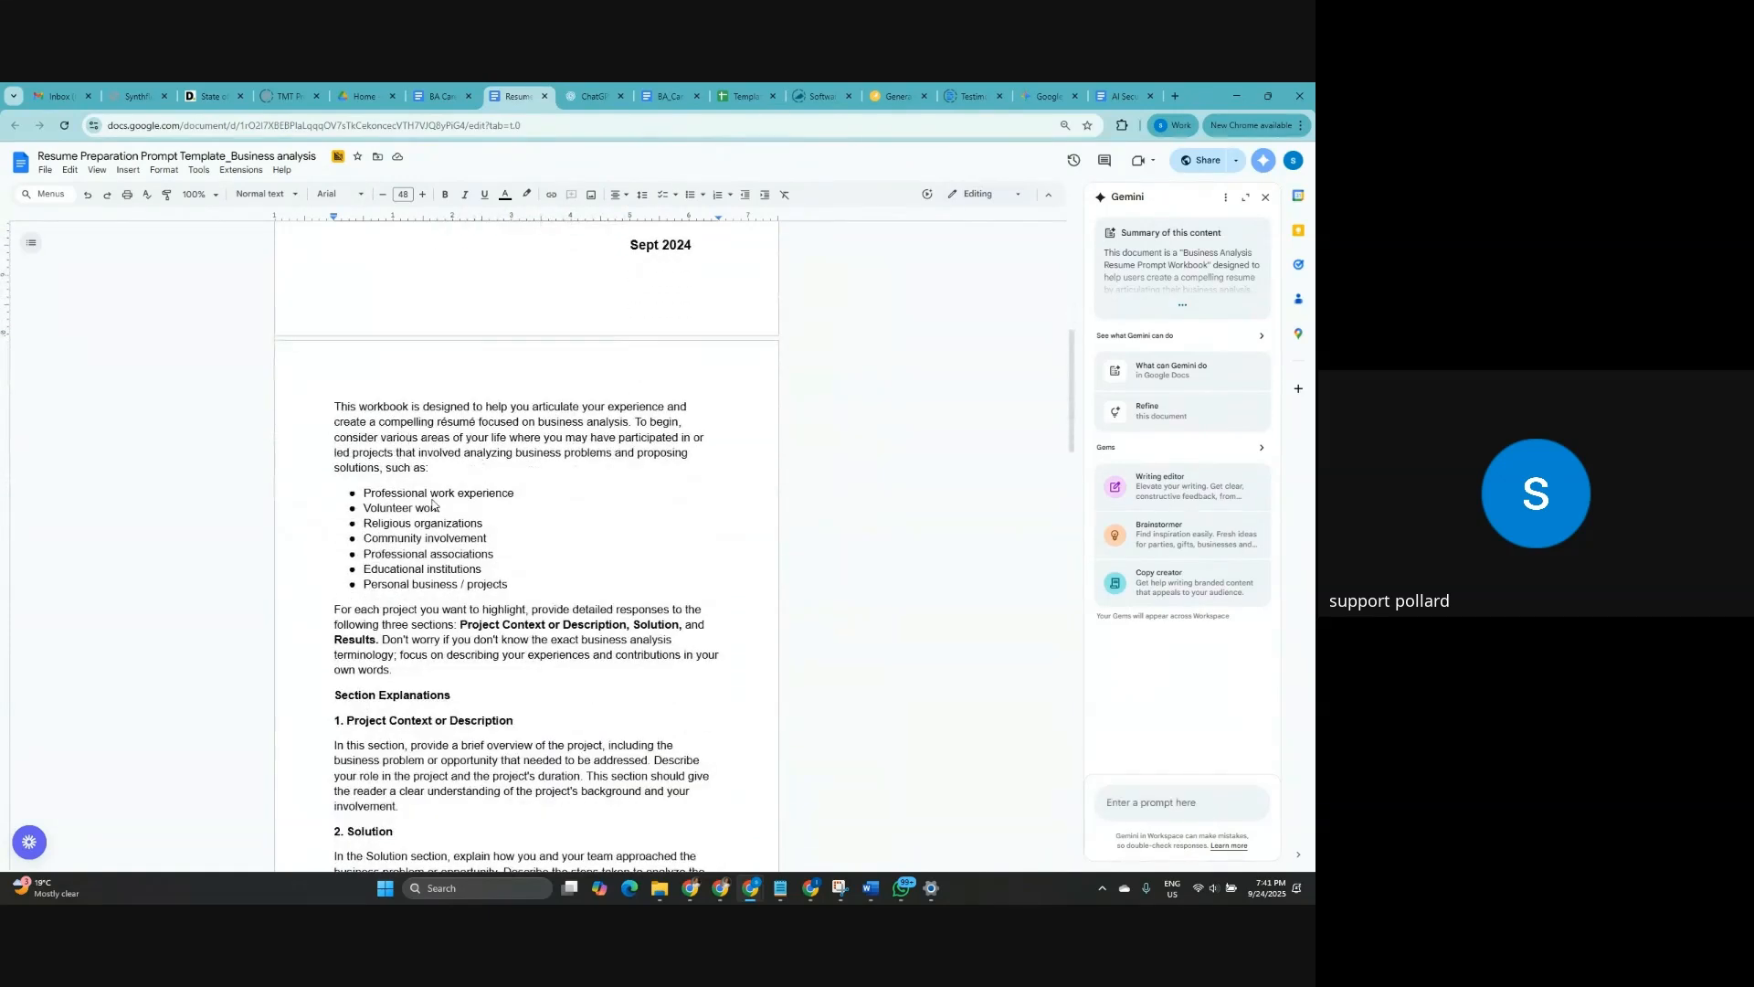
pyautogui.scroll(-1, 434, 505)
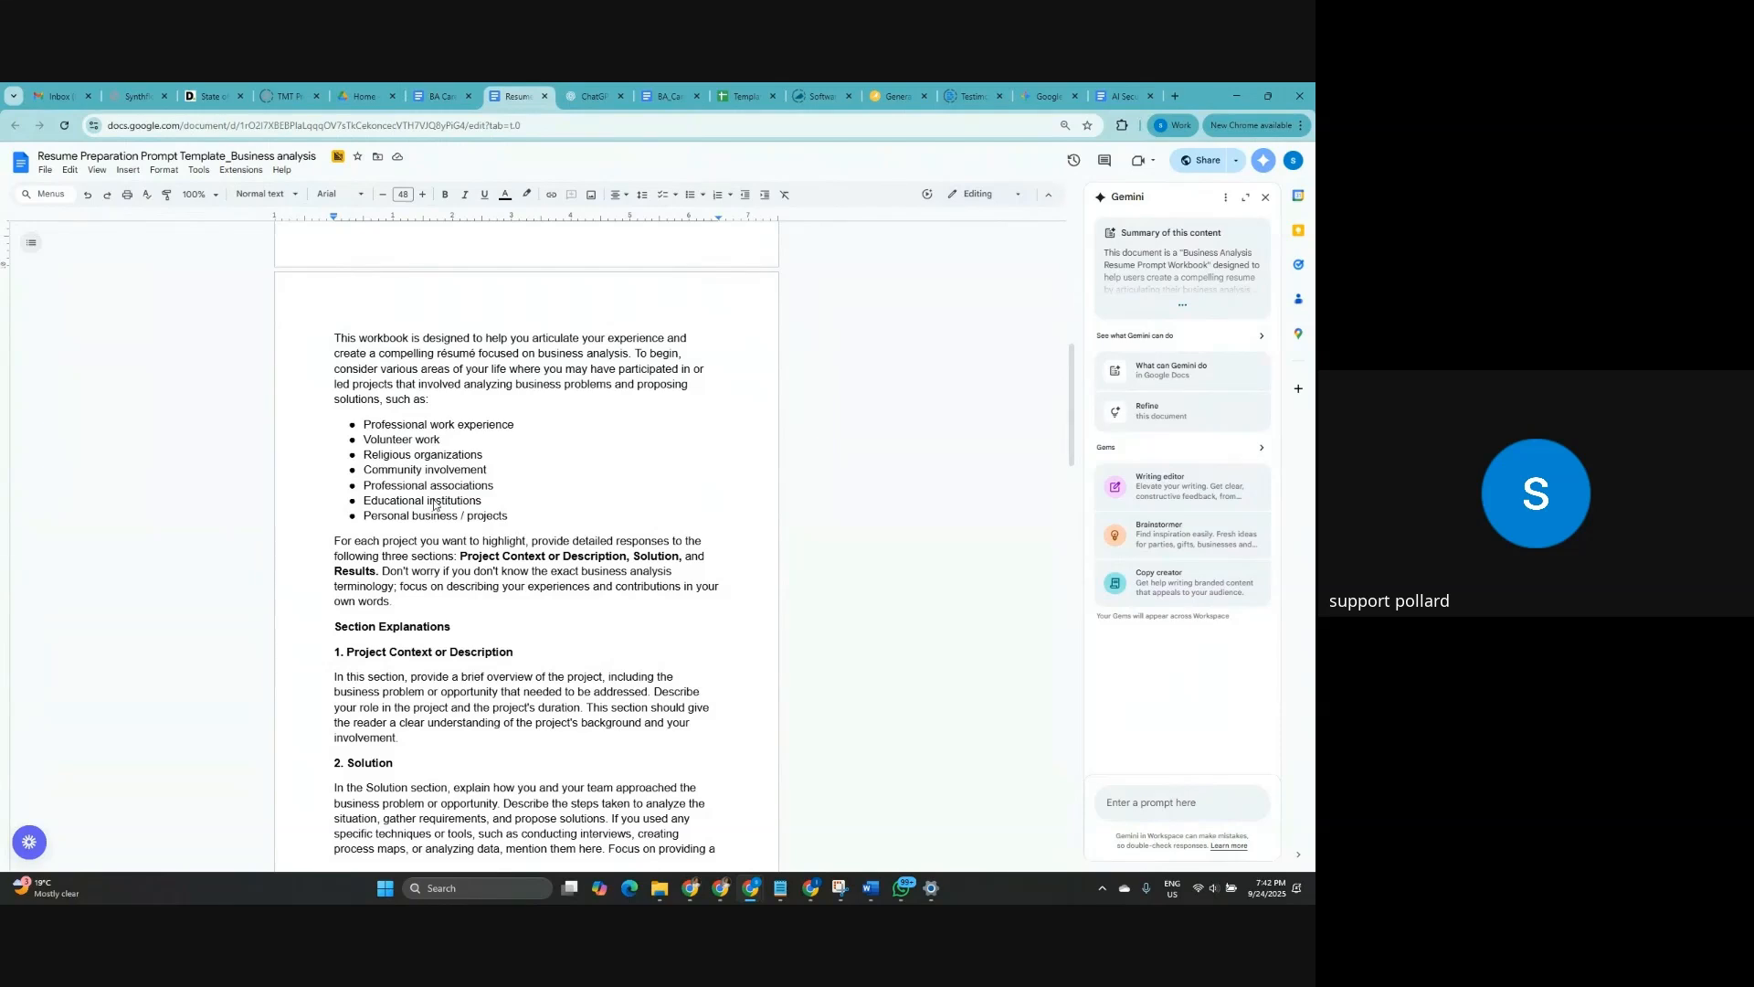
pyautogui.scroll(-1, 407, 571)
pyautogui.scroll(-1, 407, 571)
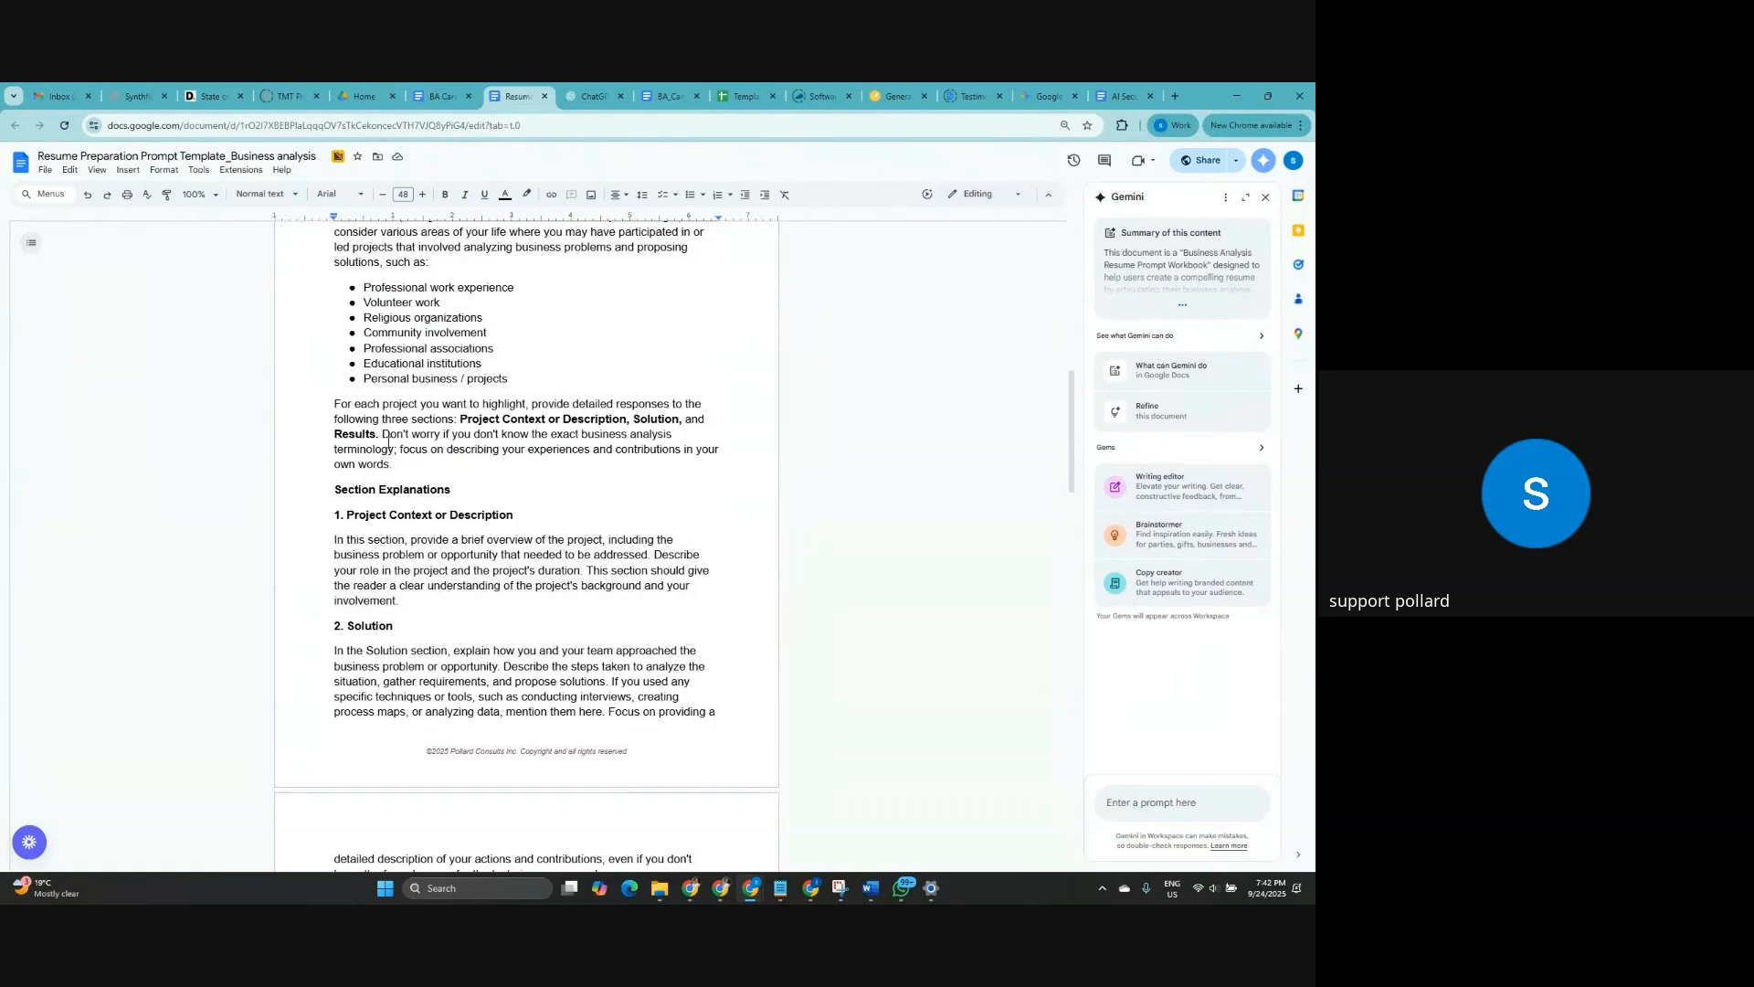
pyautogui.scroll(-4, 475, 521)
pyautogui.scroll(1, 471, 516)
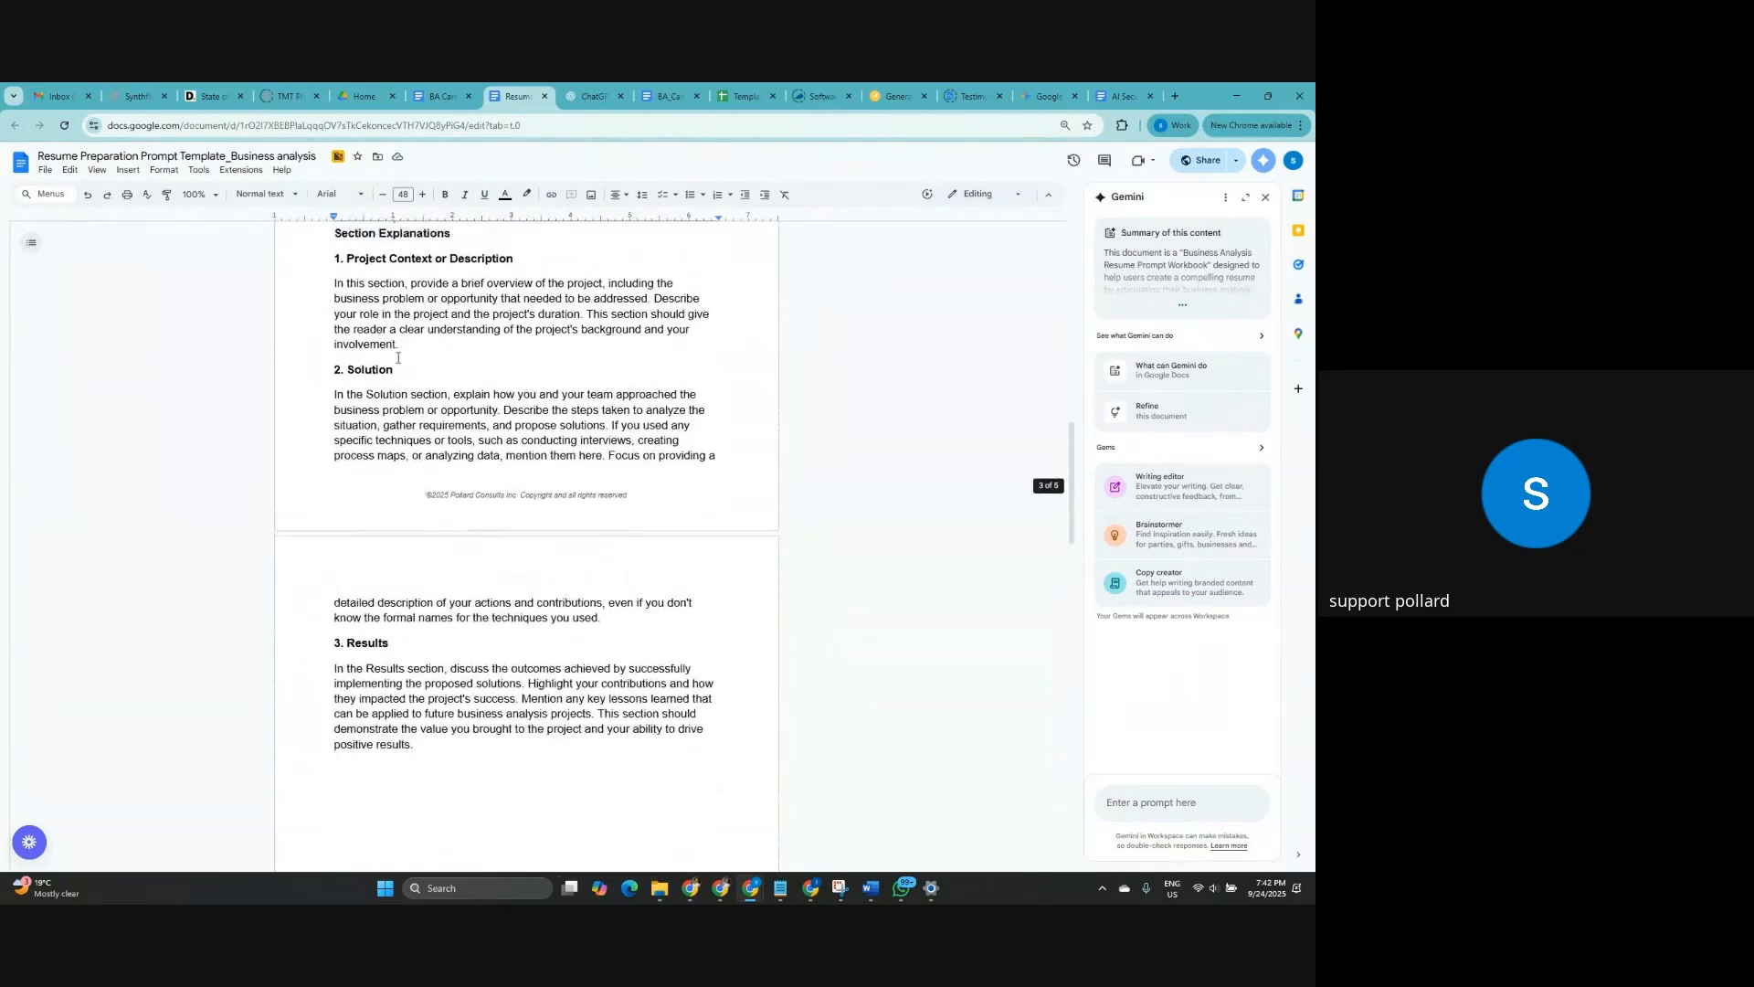
pyautogui.click(327, 292)
pyautogui.moveTo(349, 312); pyautogui.dragTo(468, 795)
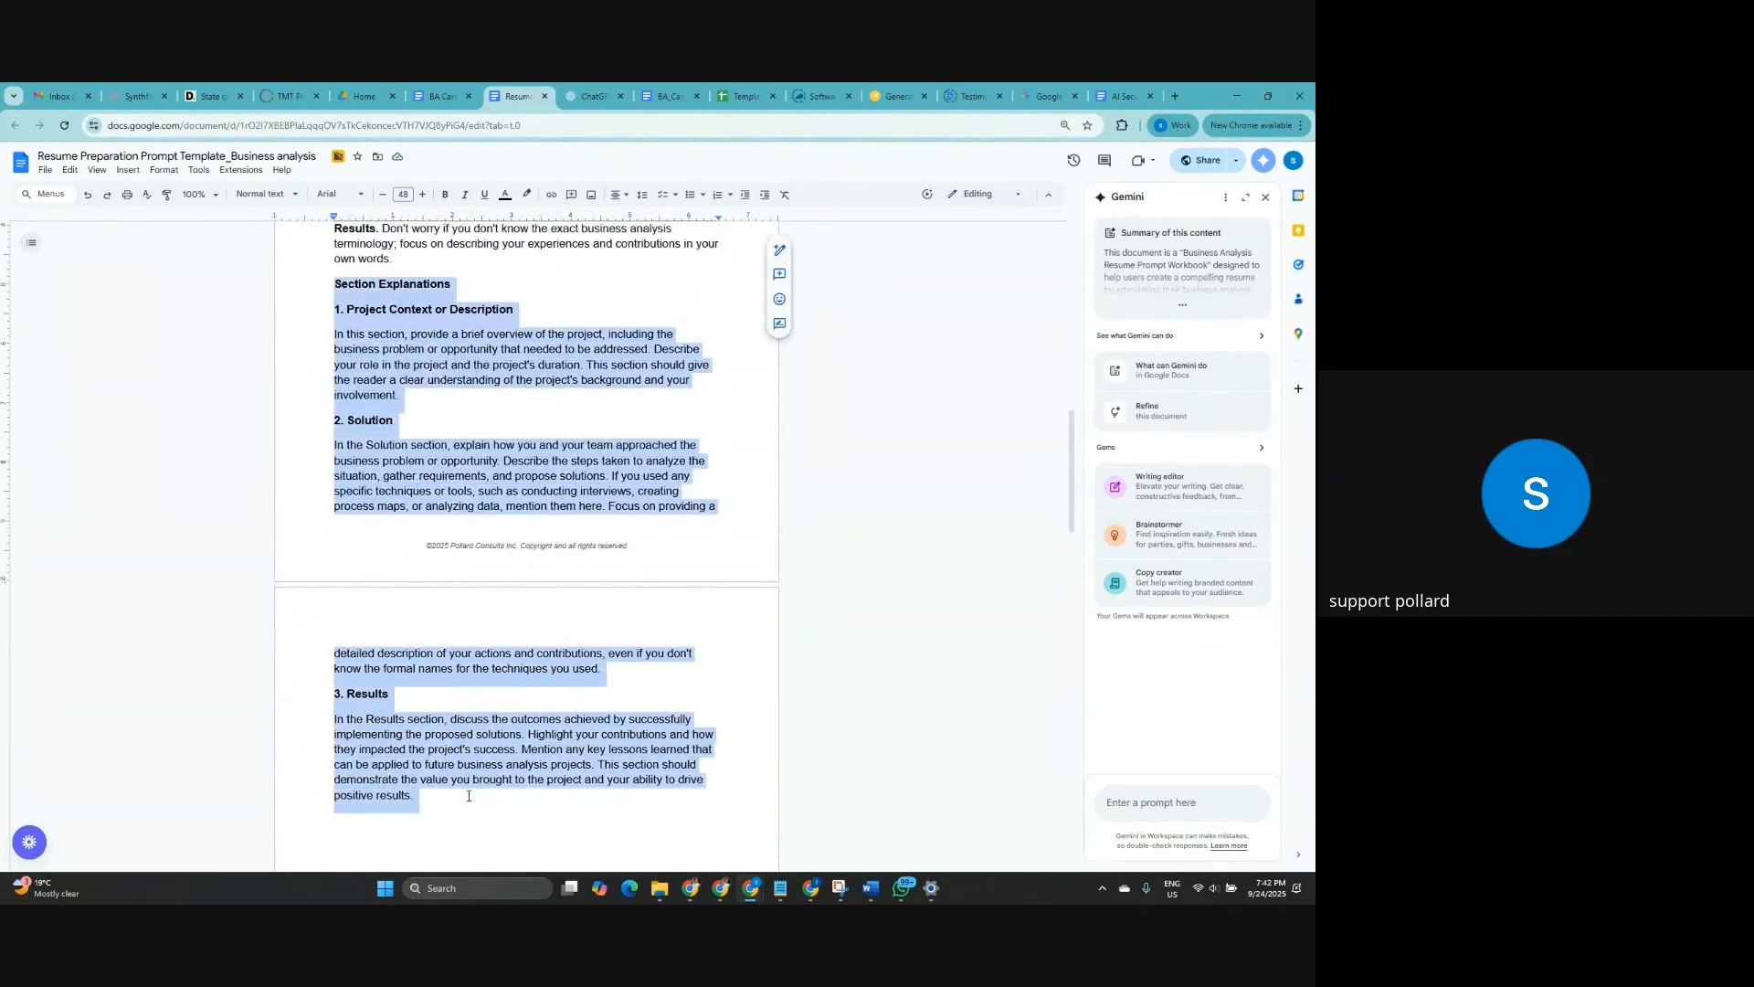
# Enter "Christmas planning" as the first project's name in the workbook's project table.
pyautogui.scroll(-4, 472, 536)
pyautogui.scroll(-6, 471, 537)
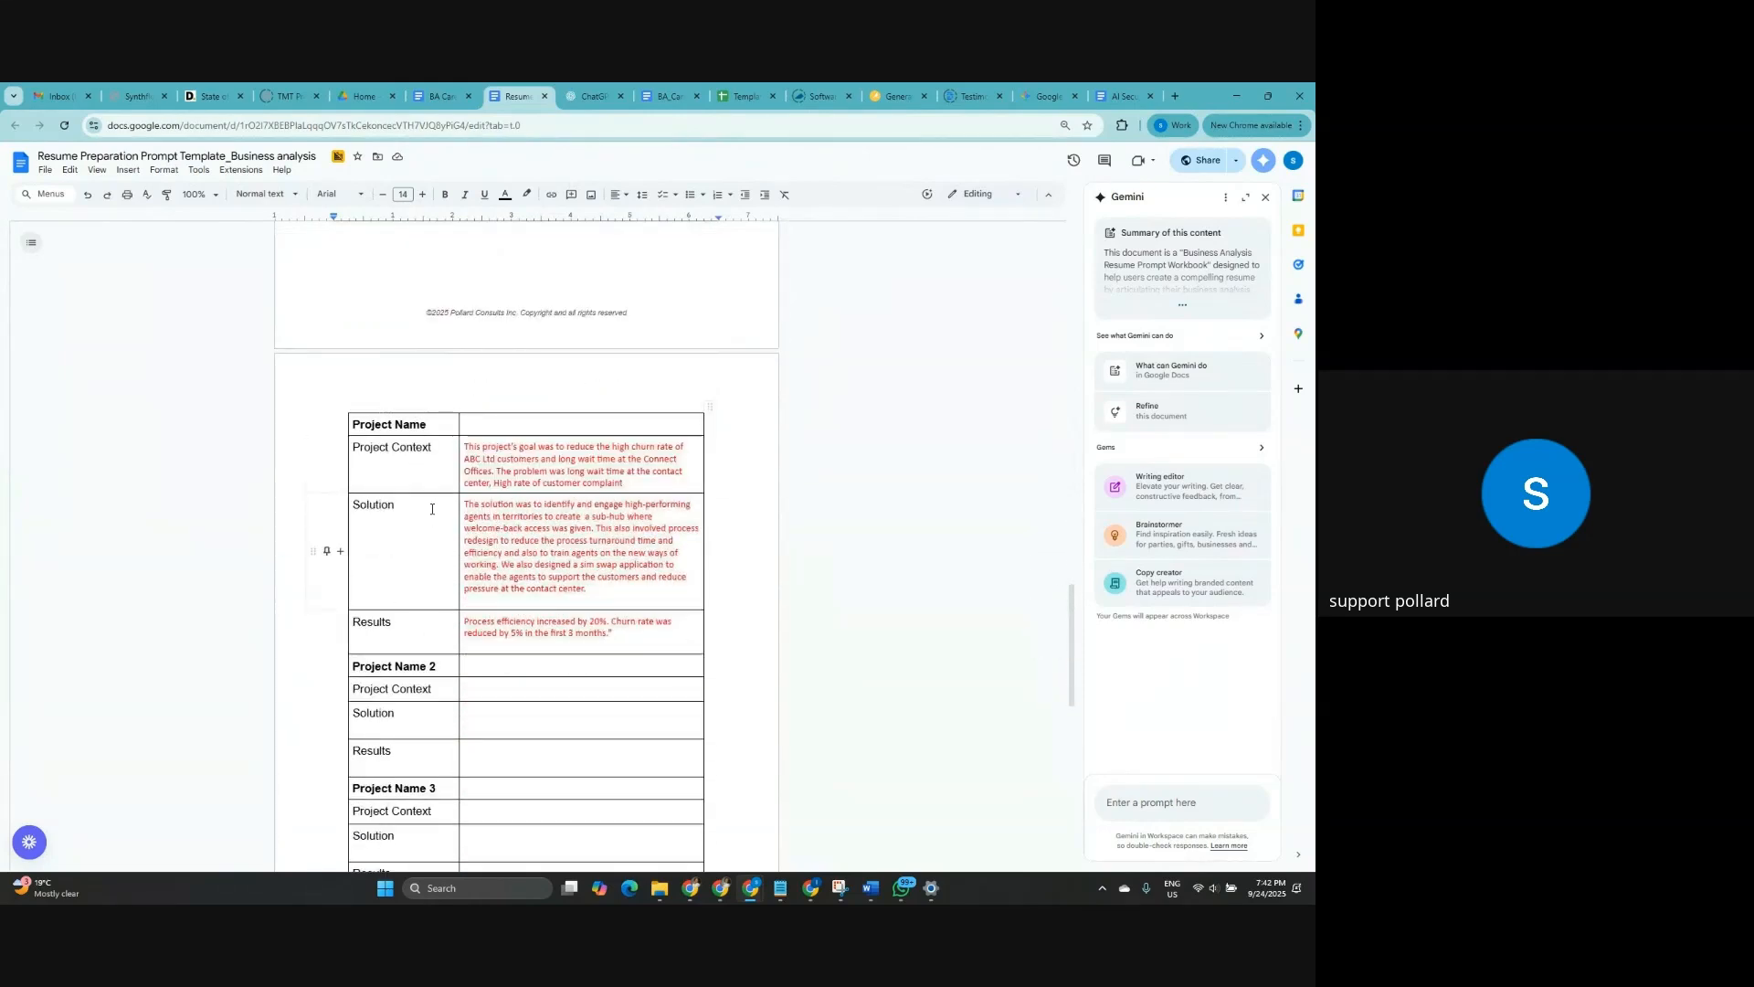
pyautogui.click(473, 426)
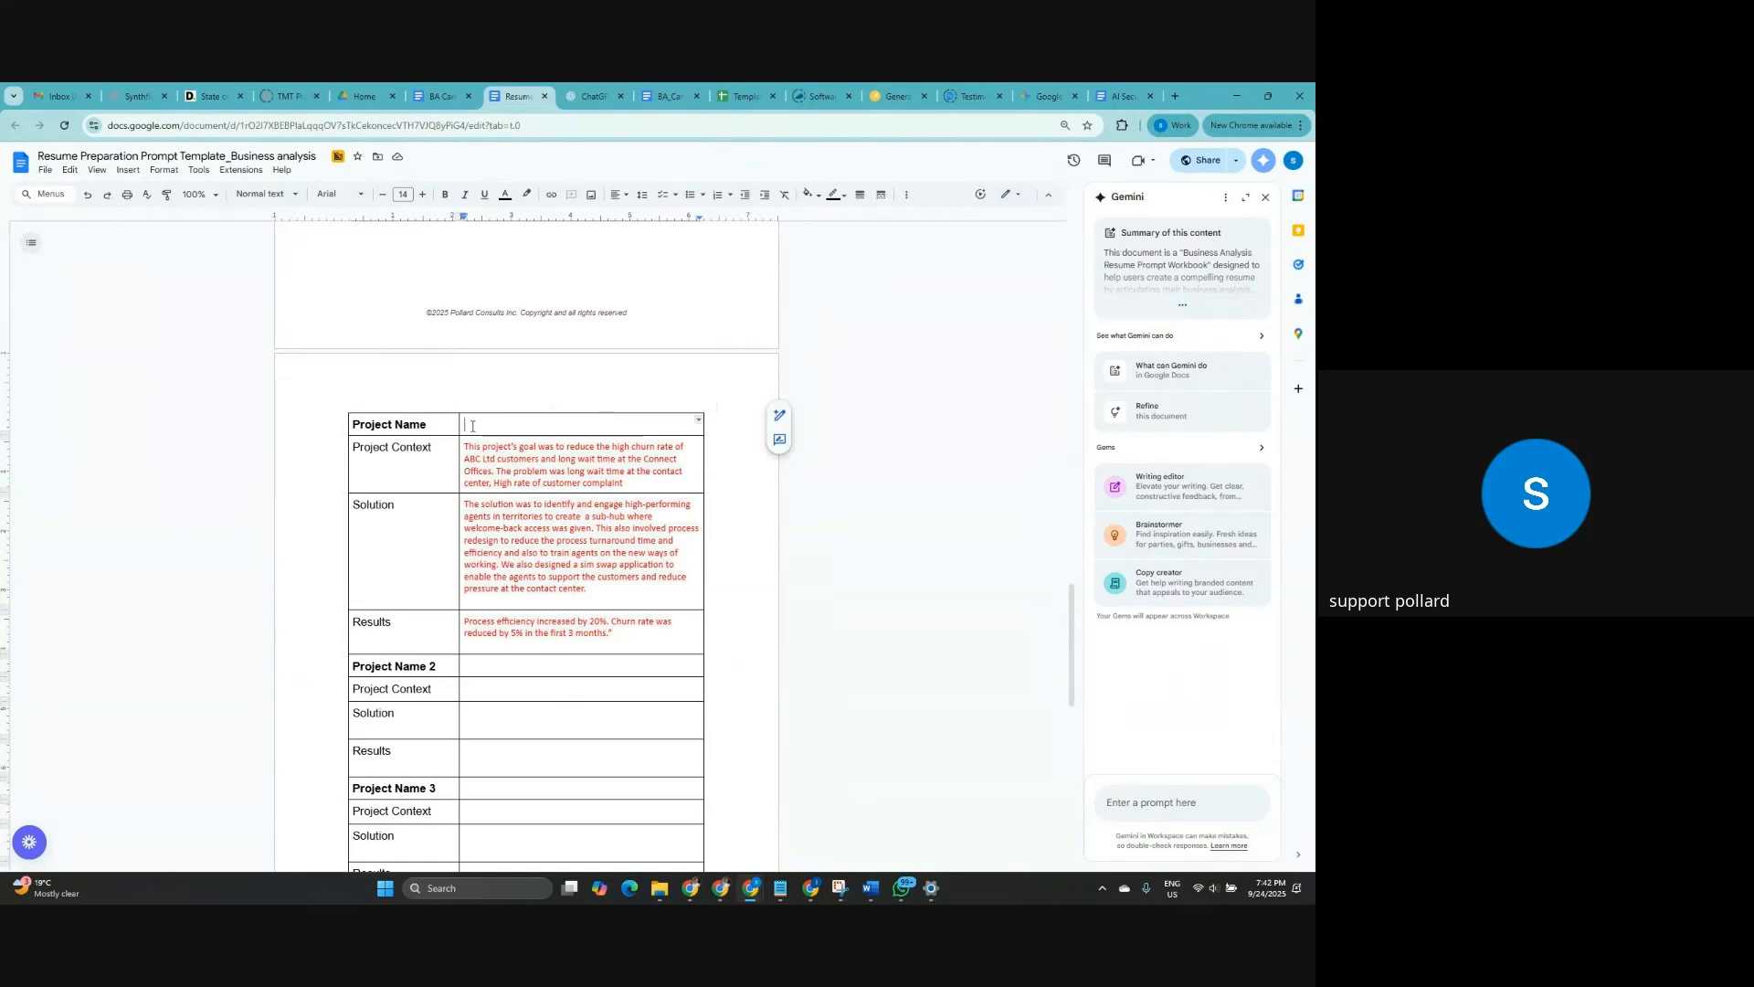
pyautogui.write('Christmas ')
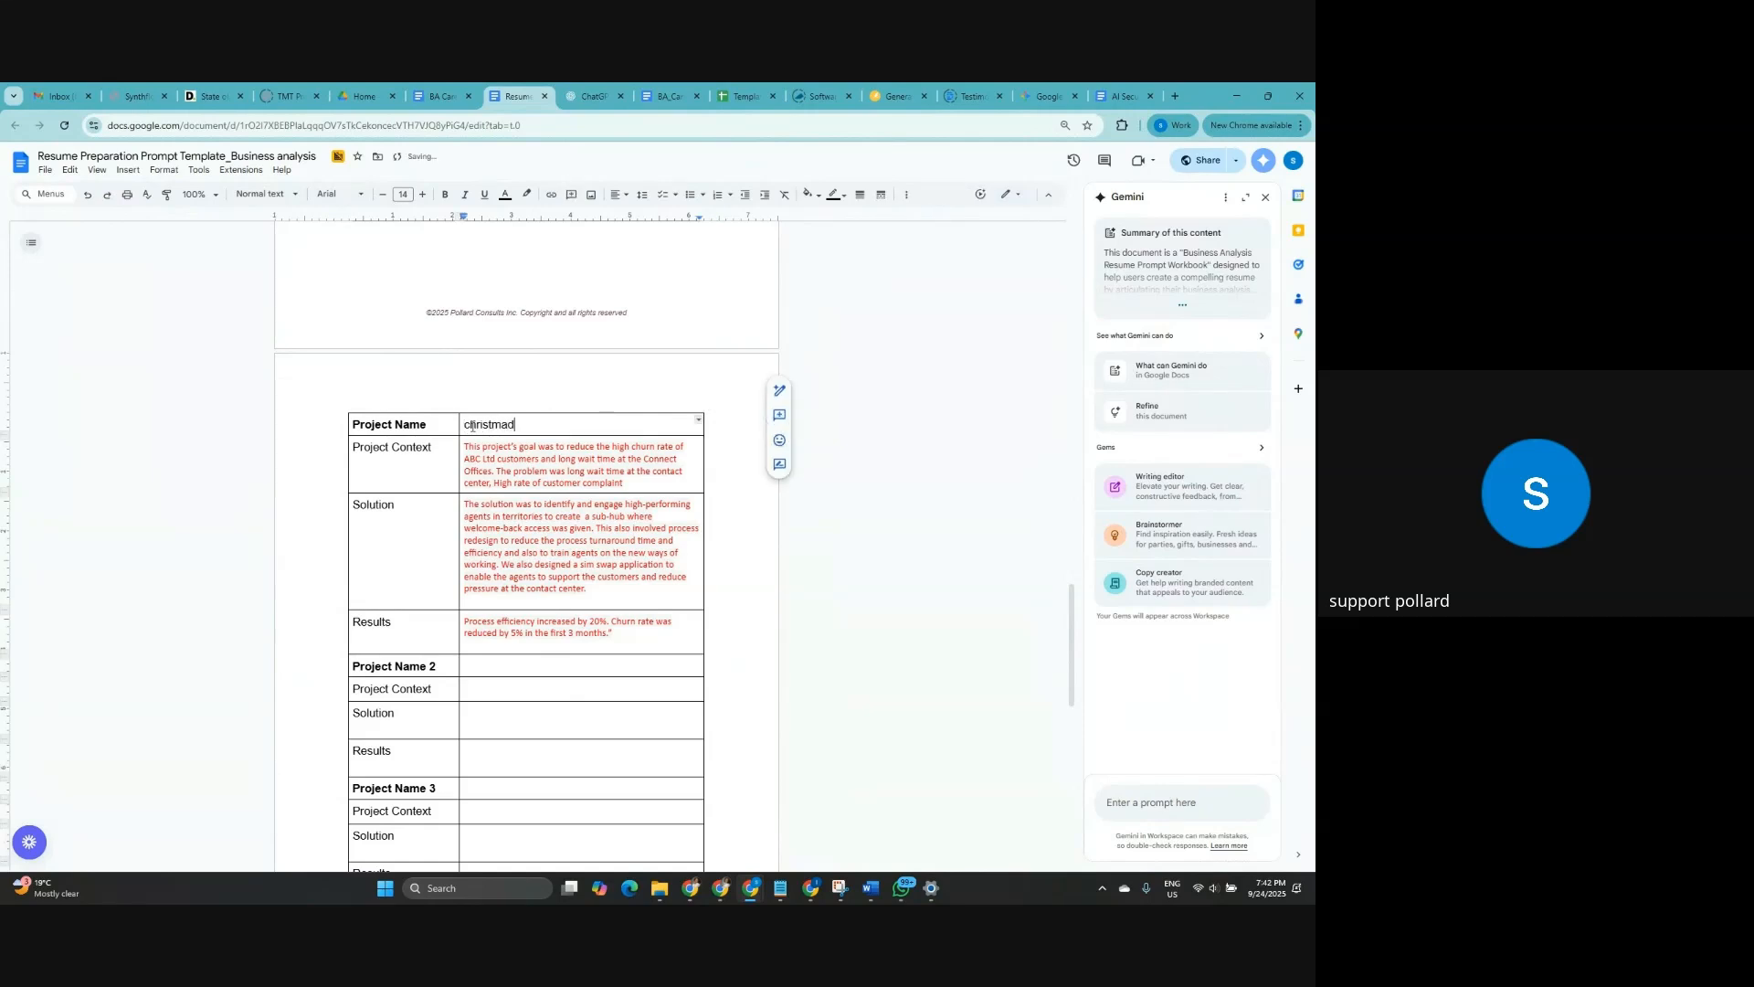
pyautogui.write('pall')
pyautogui.press('BackSpace')
pyautogui.press('BackSpace')
pyautogui.press('BackSpace')
pyautogui.write('lanning')
pyautogui.scroll(-4, 545, 597)
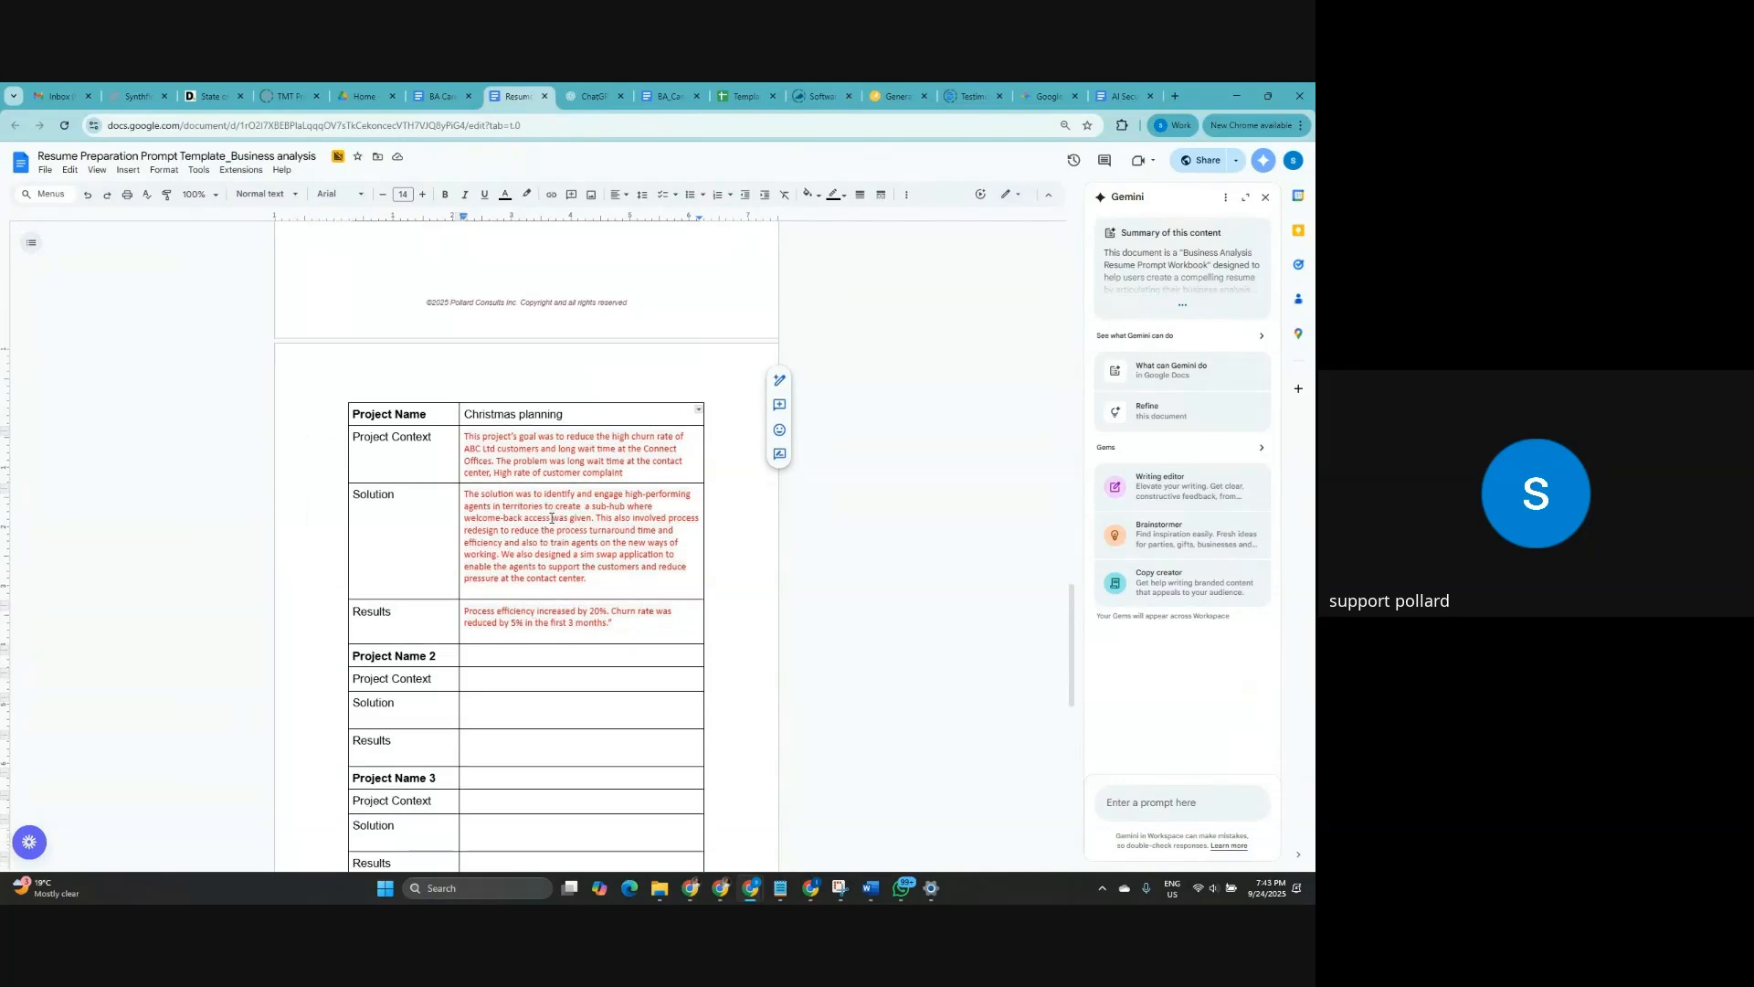
pyautogui.scroll(5, 591, 578)
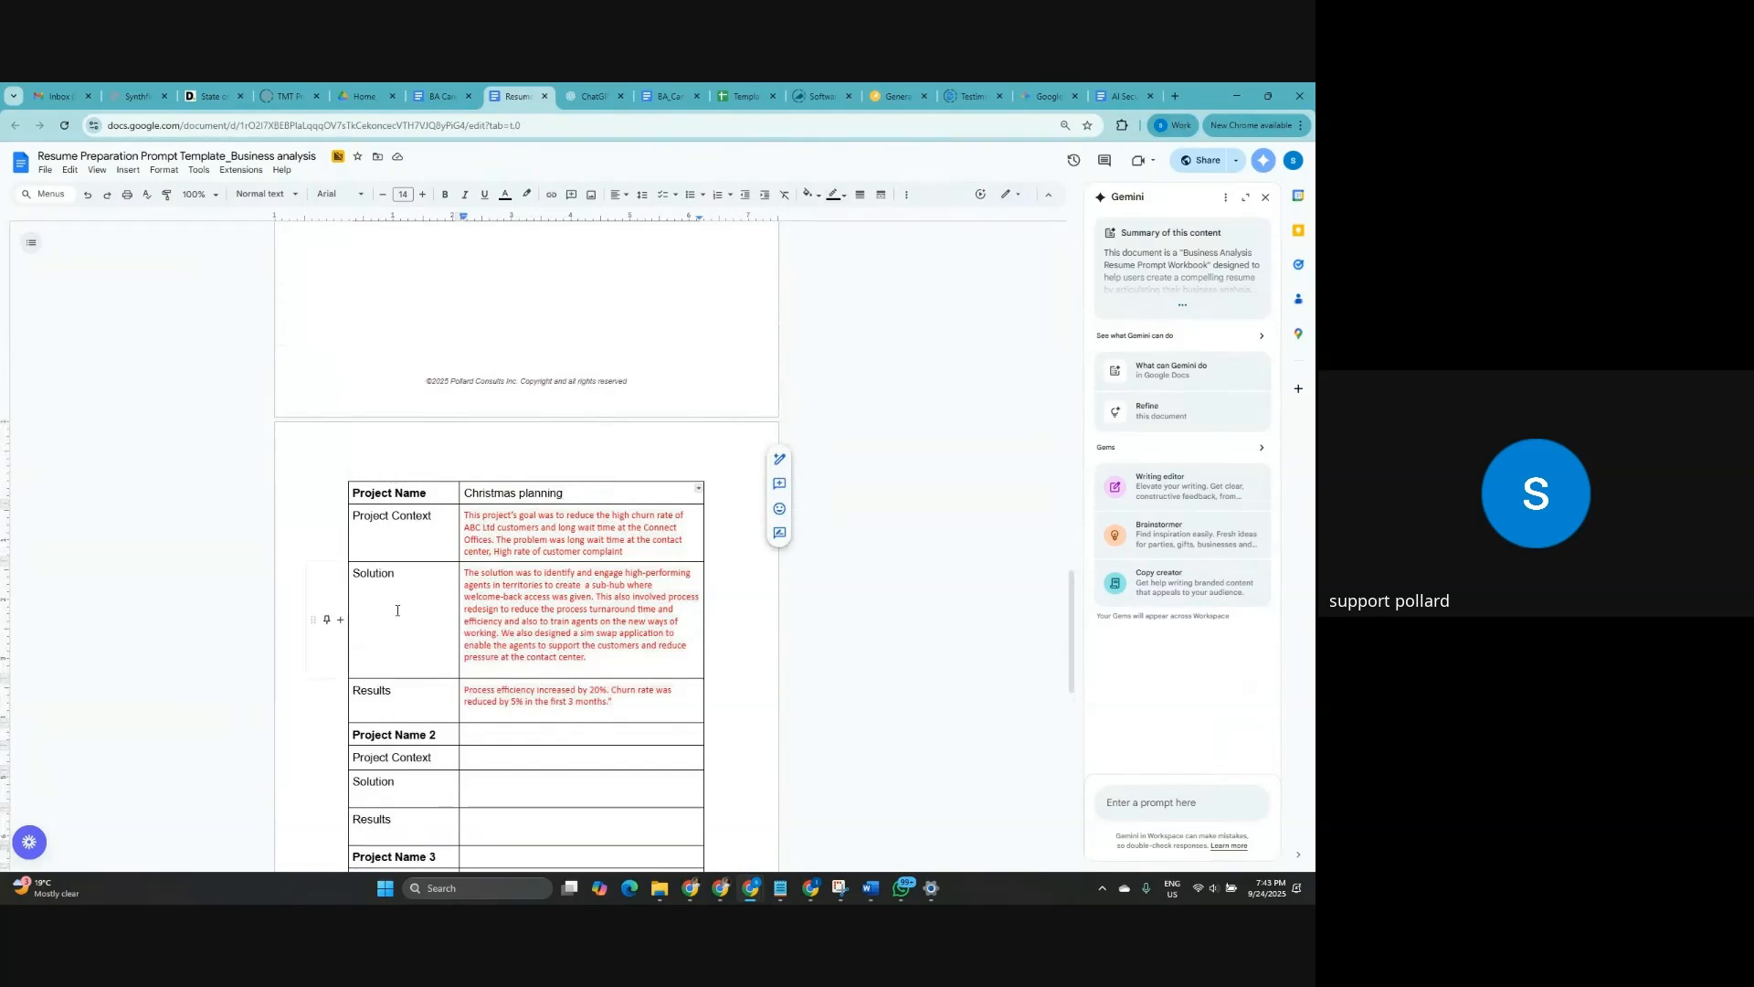
# Return to BA Rez Co-Pilot, start the chat and send a dictated reply requesting a chronological resume with no specific target industry.
pyautogui.click(1234, 97)
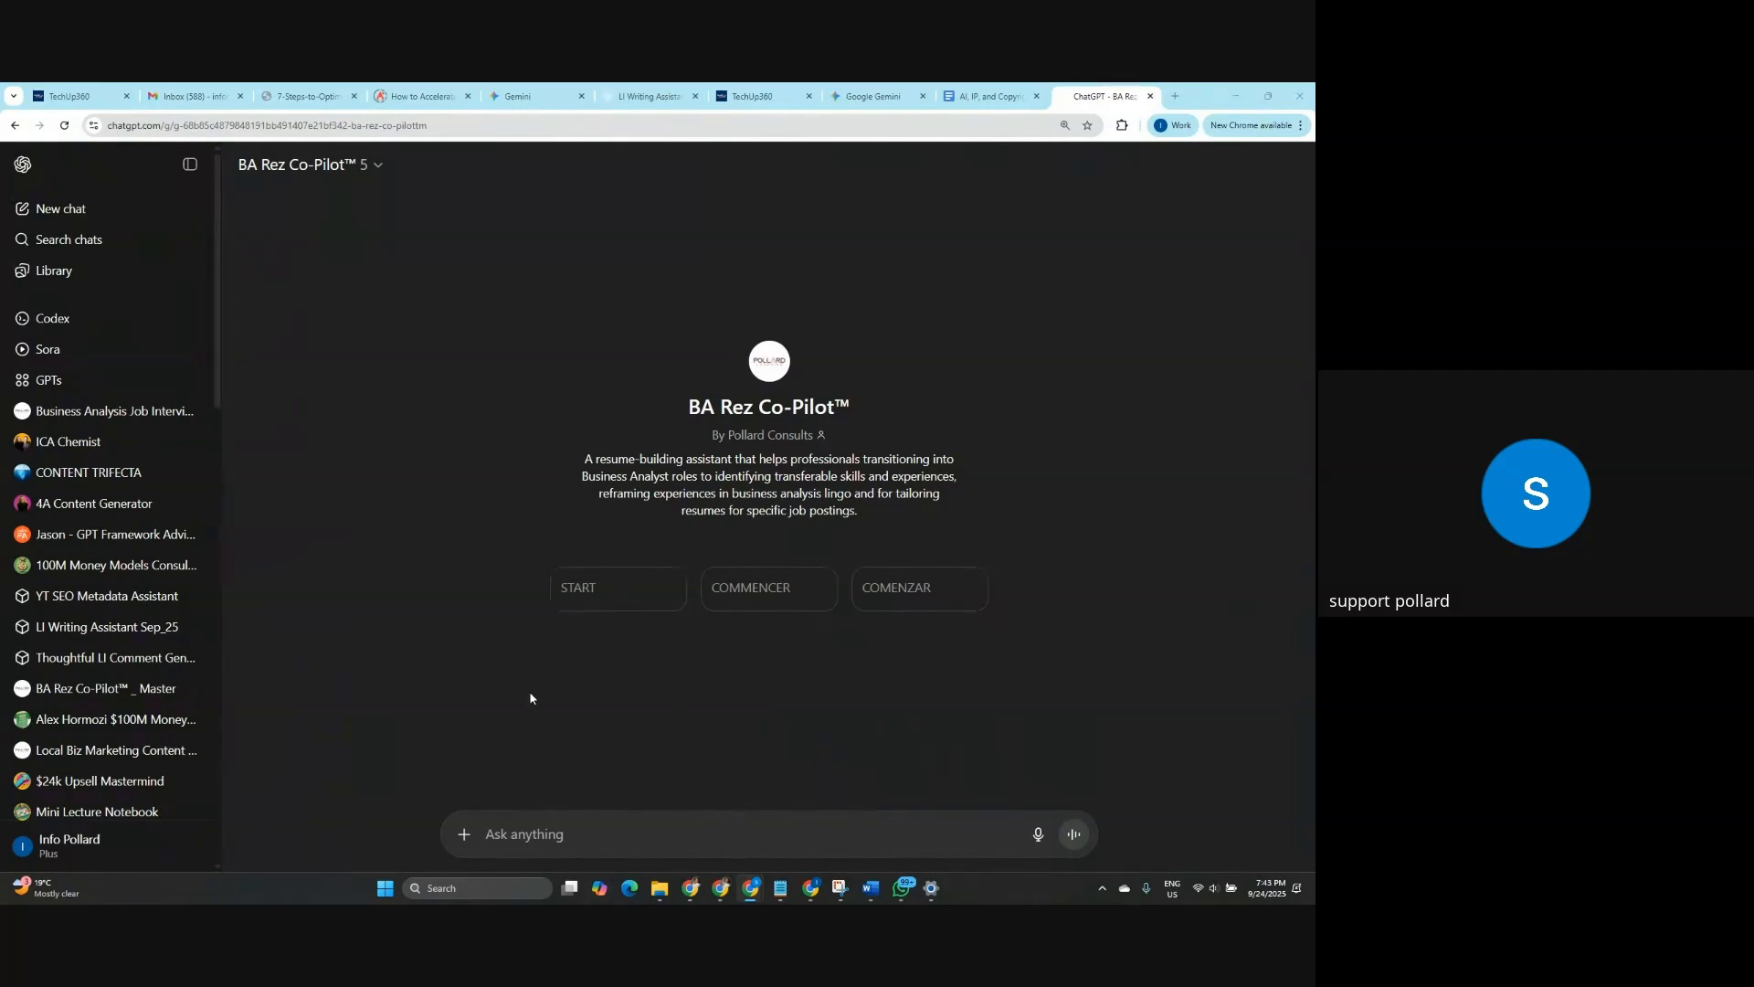
pyautogui.click(599, 603)
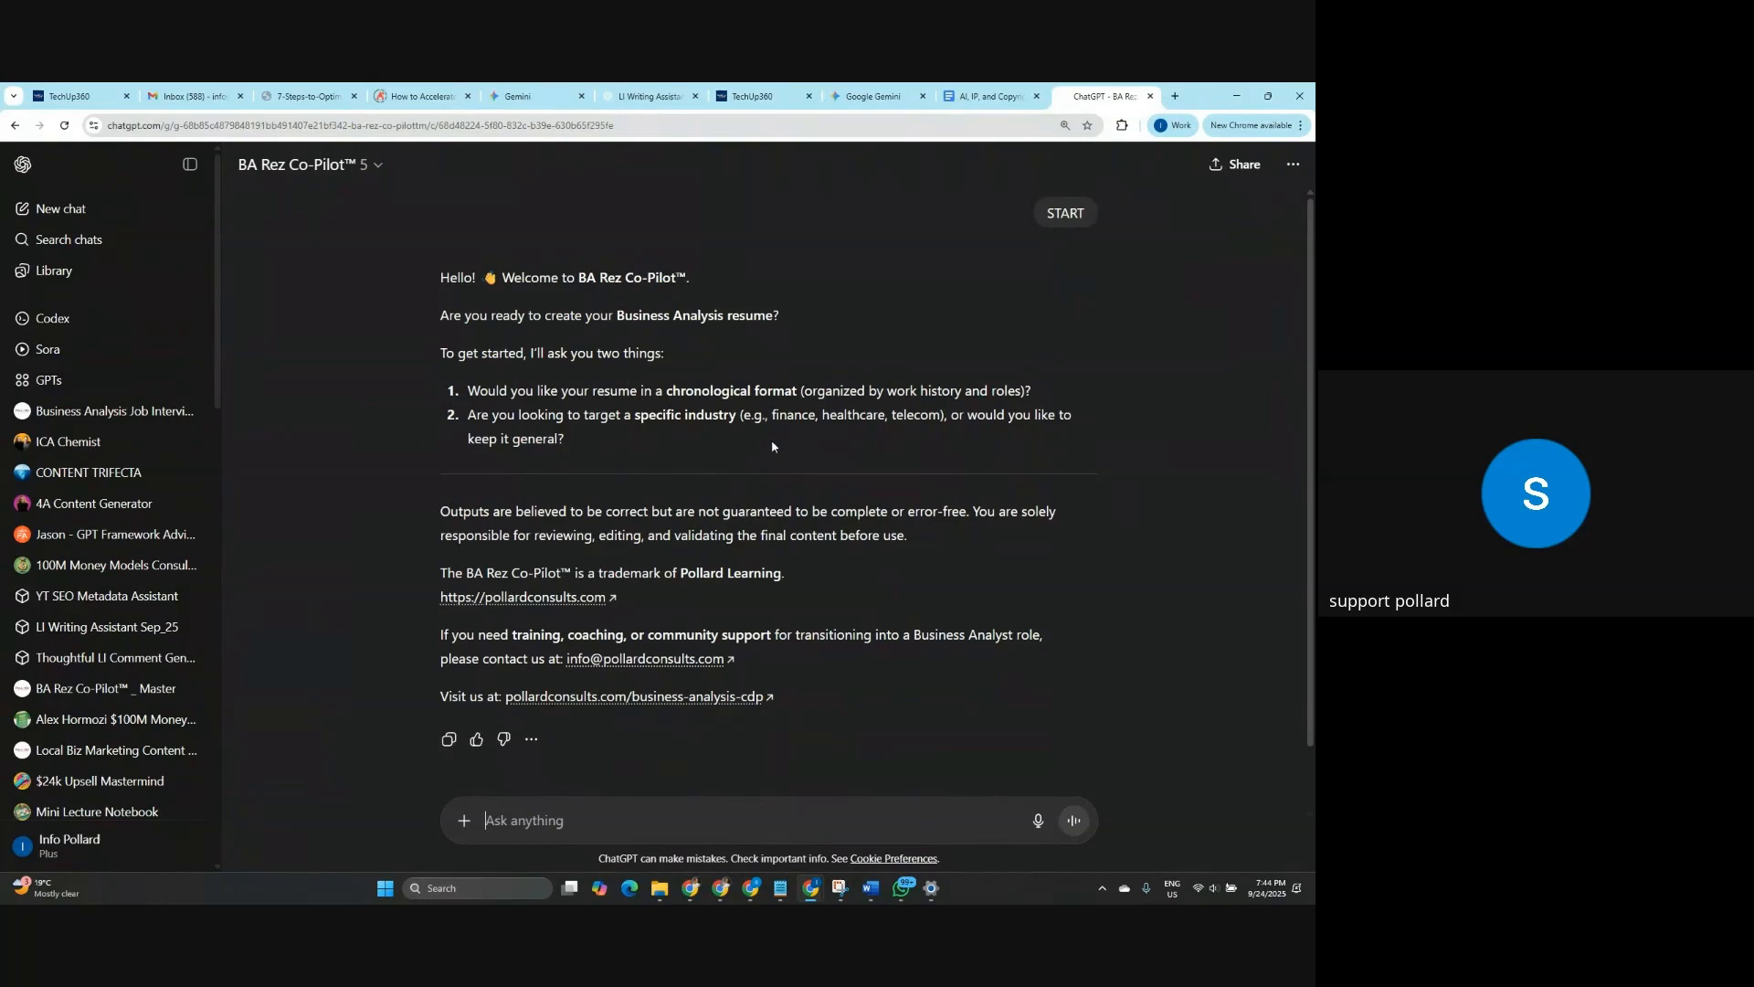
pyautogui.click(1037, 820)
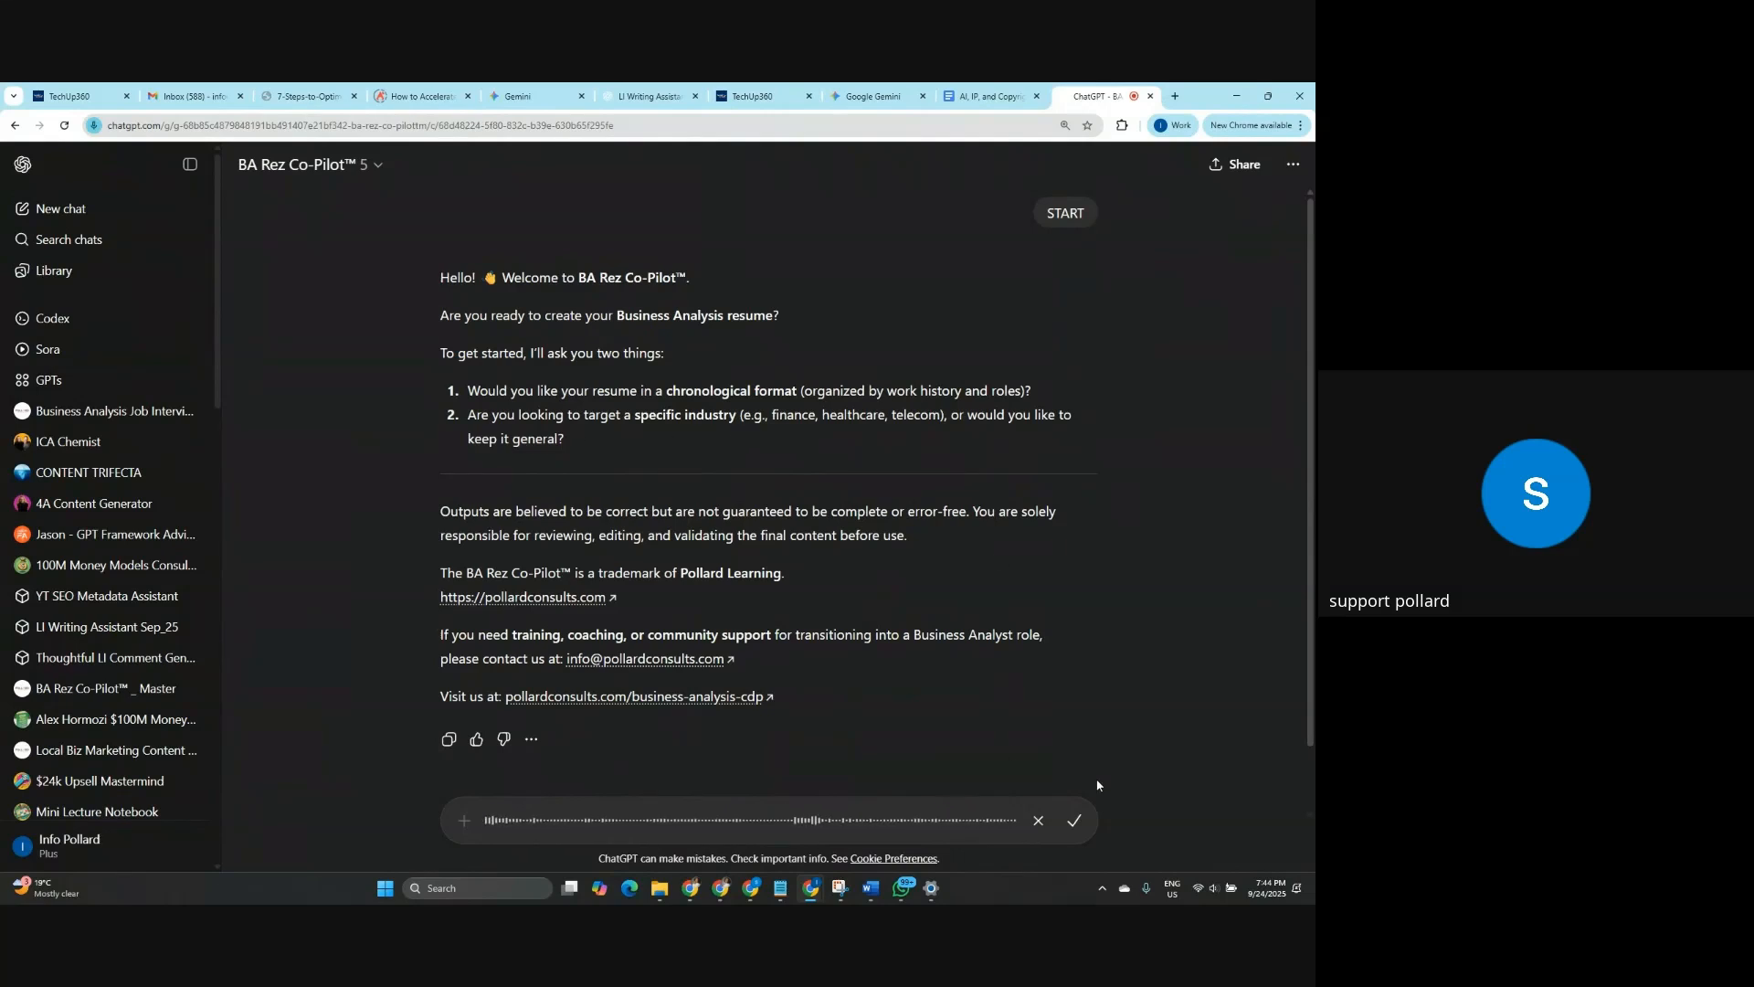
pyautogui.click(1072, 823)
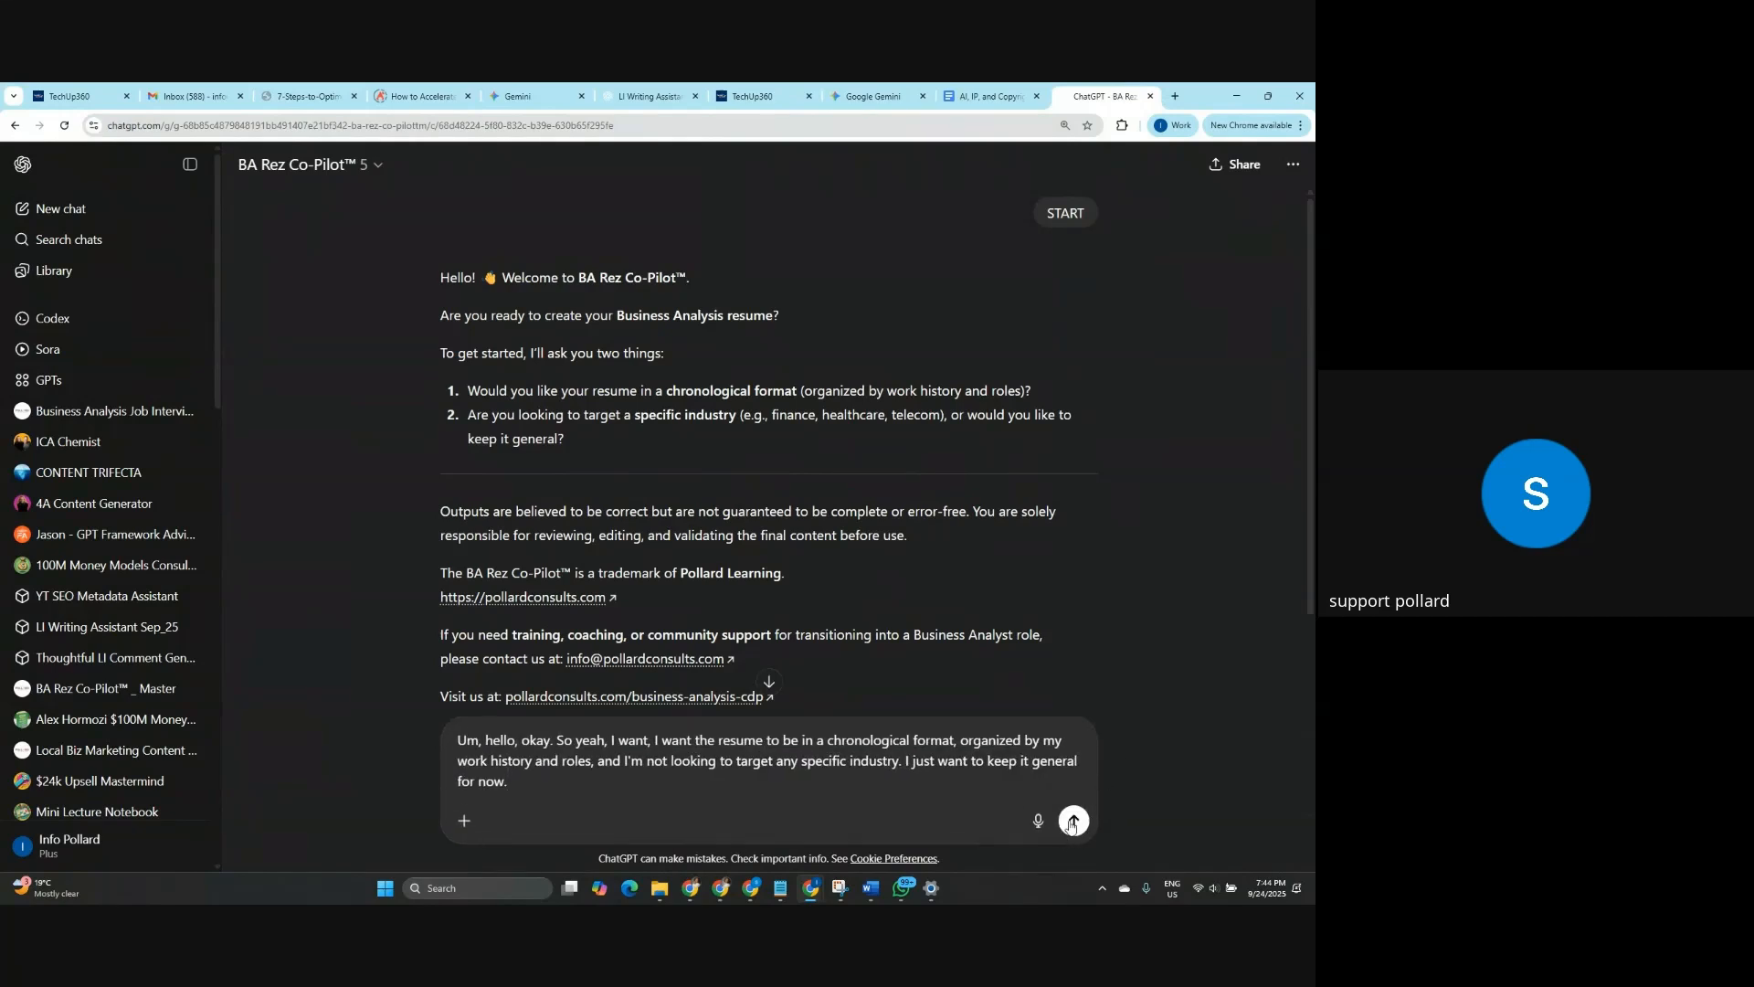
pyautogui.click(1072, 821)
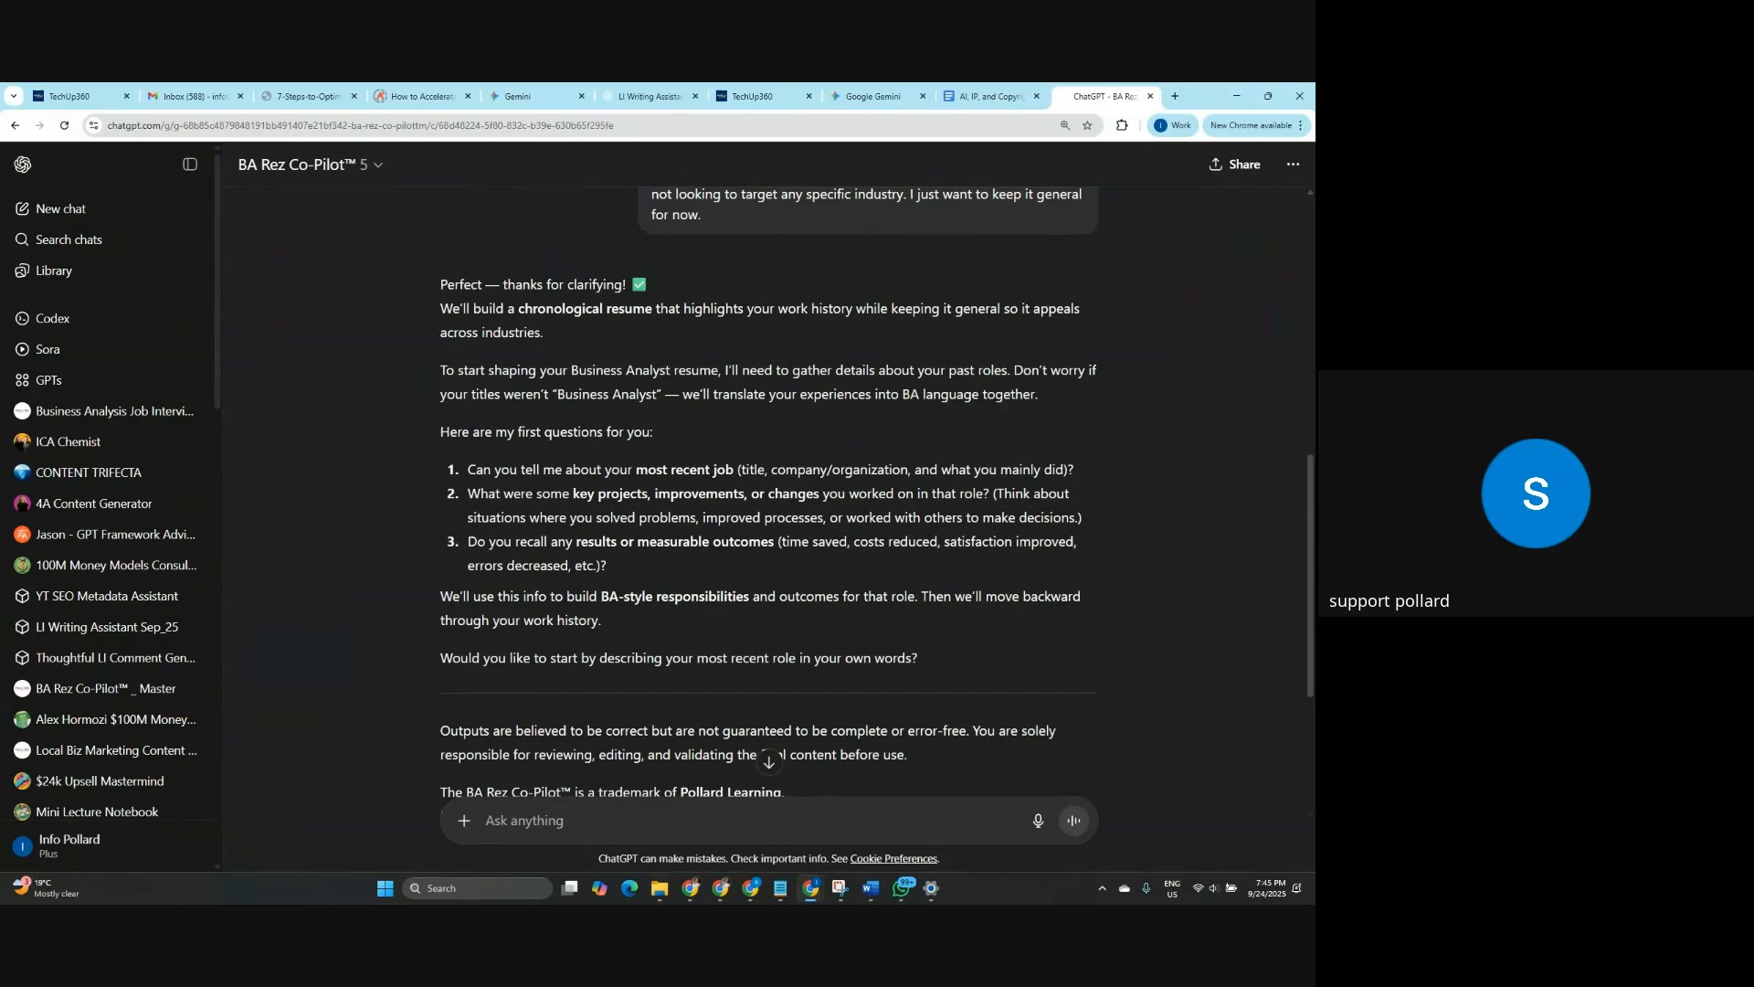
# Dictate and send the most recent supply chain role, describing the finance invoice checklist and payment turnaround improved from 30 days to seven.
pyautogui.click(1042, 823)
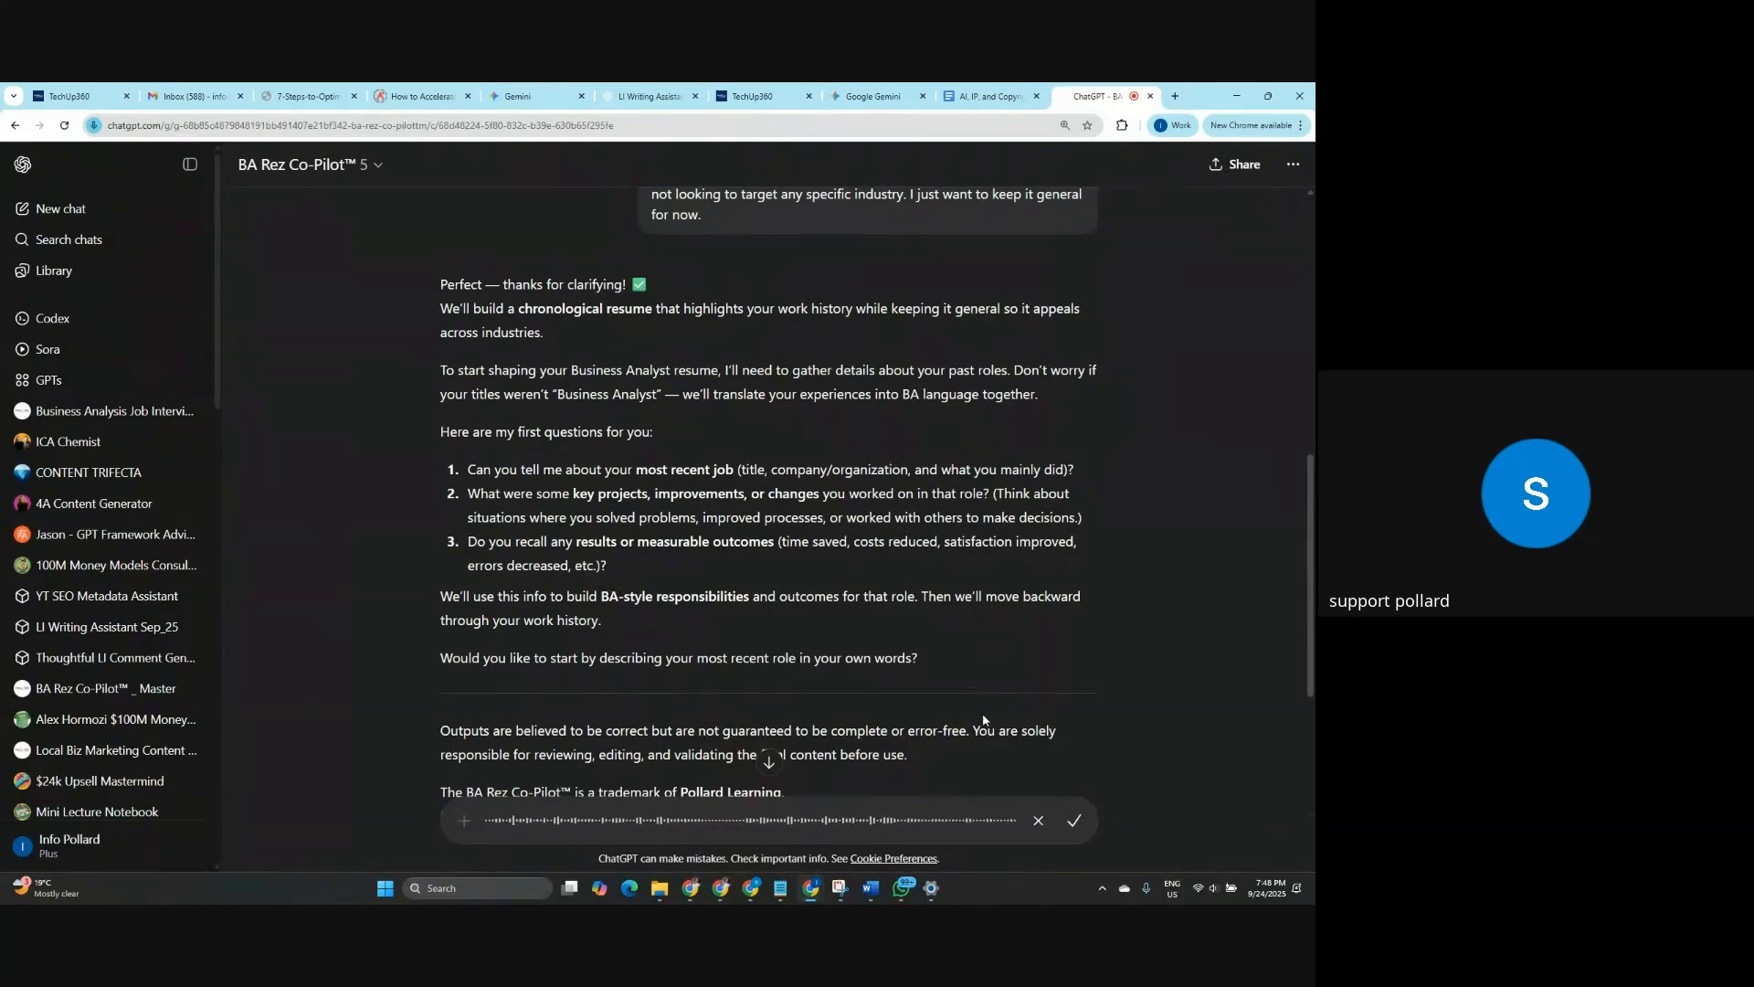
pyautogui.click(1076, 822)
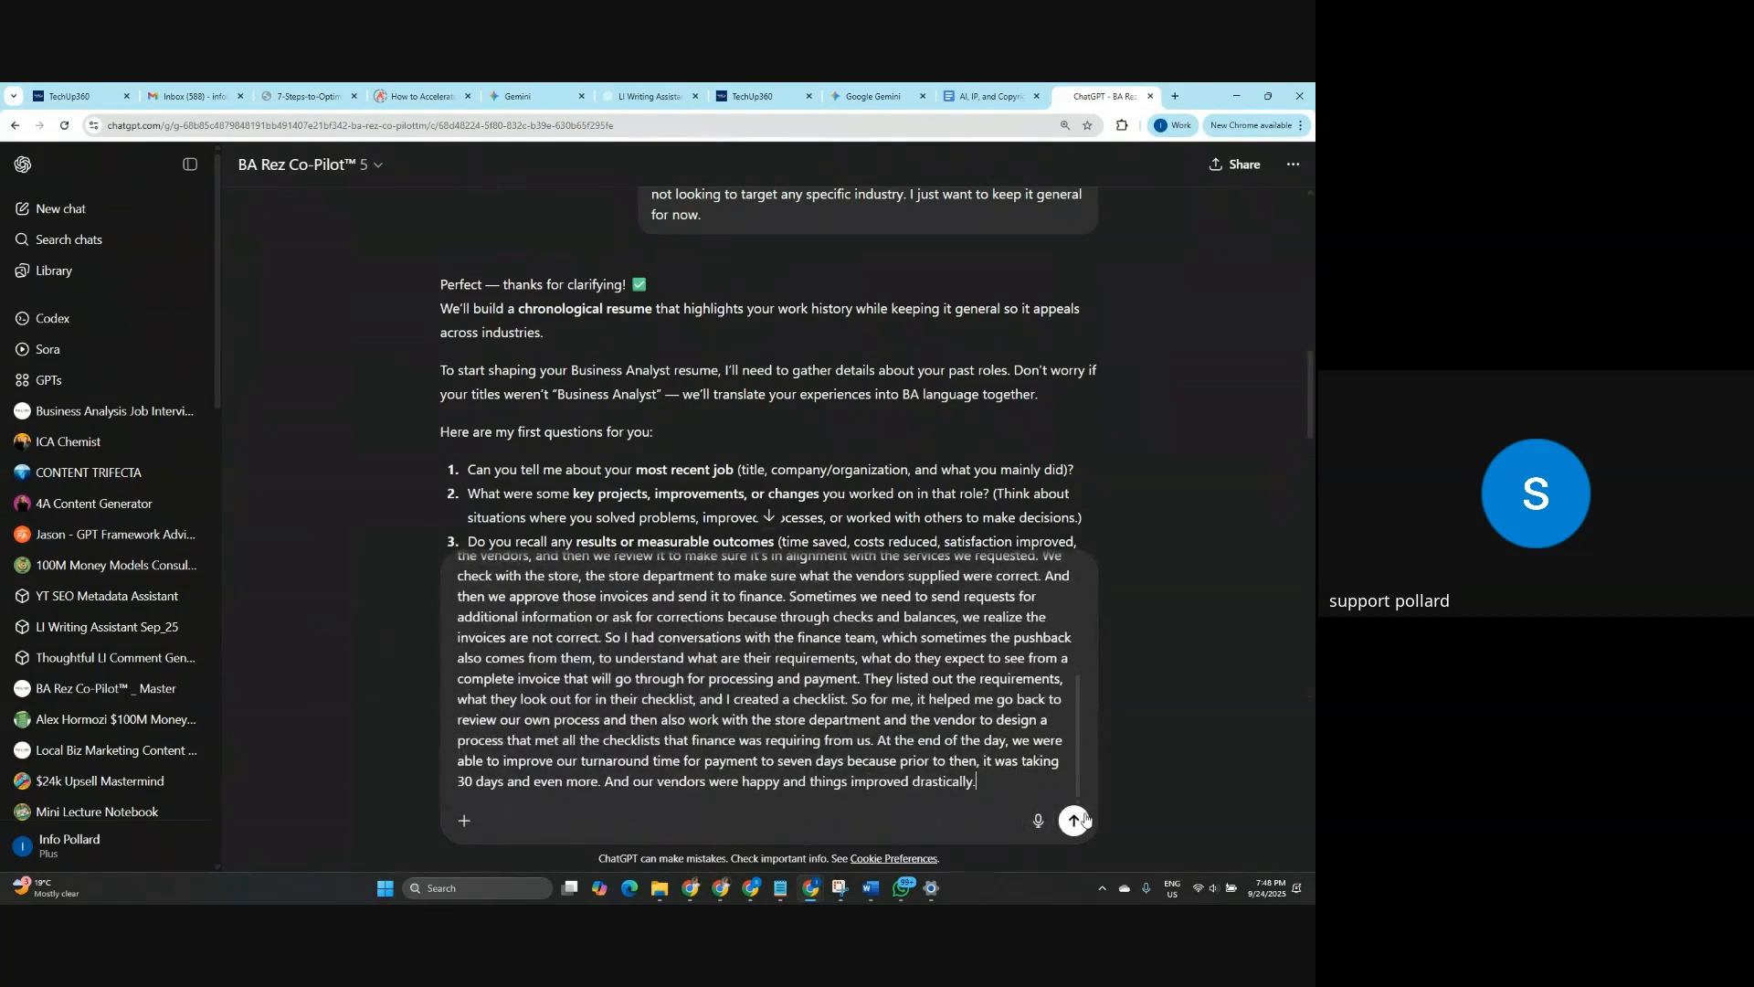
pyautogui.click(1073, 821)
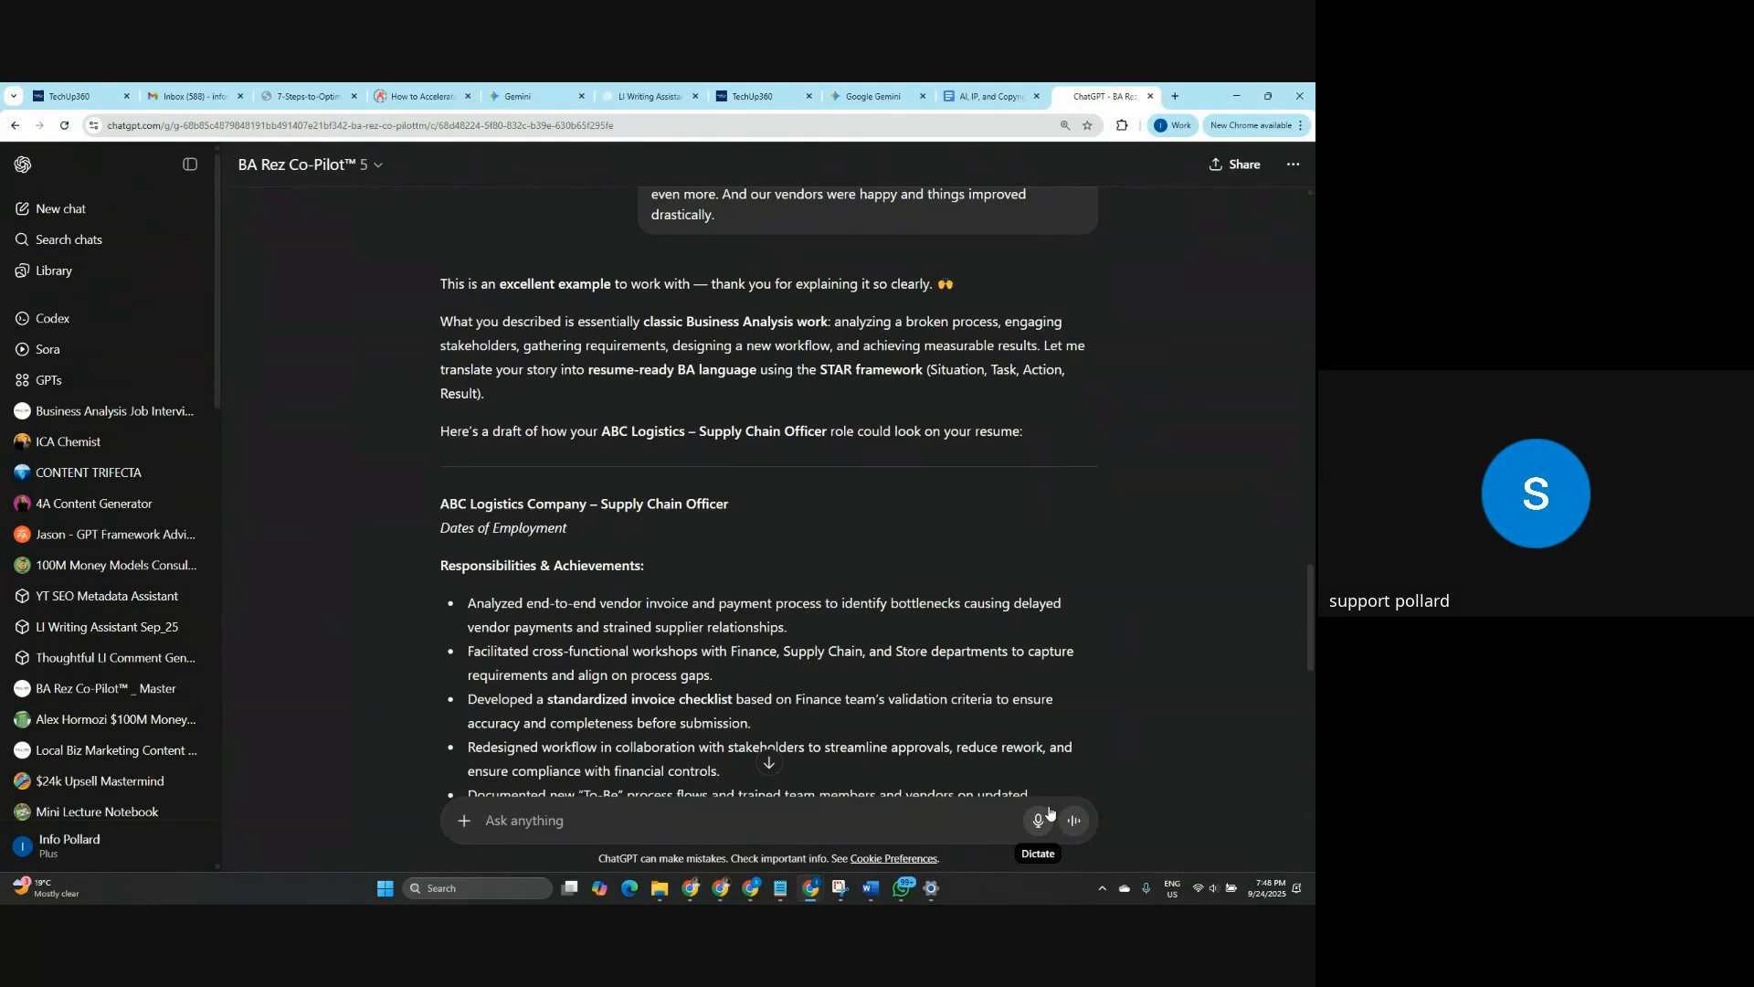
# Review the drafted ABC Logistics Supply Chain Officer entry, including its responsibilities, achievements, results and the suggested next step.
pyautogui.scroll(-2, 945, 489)
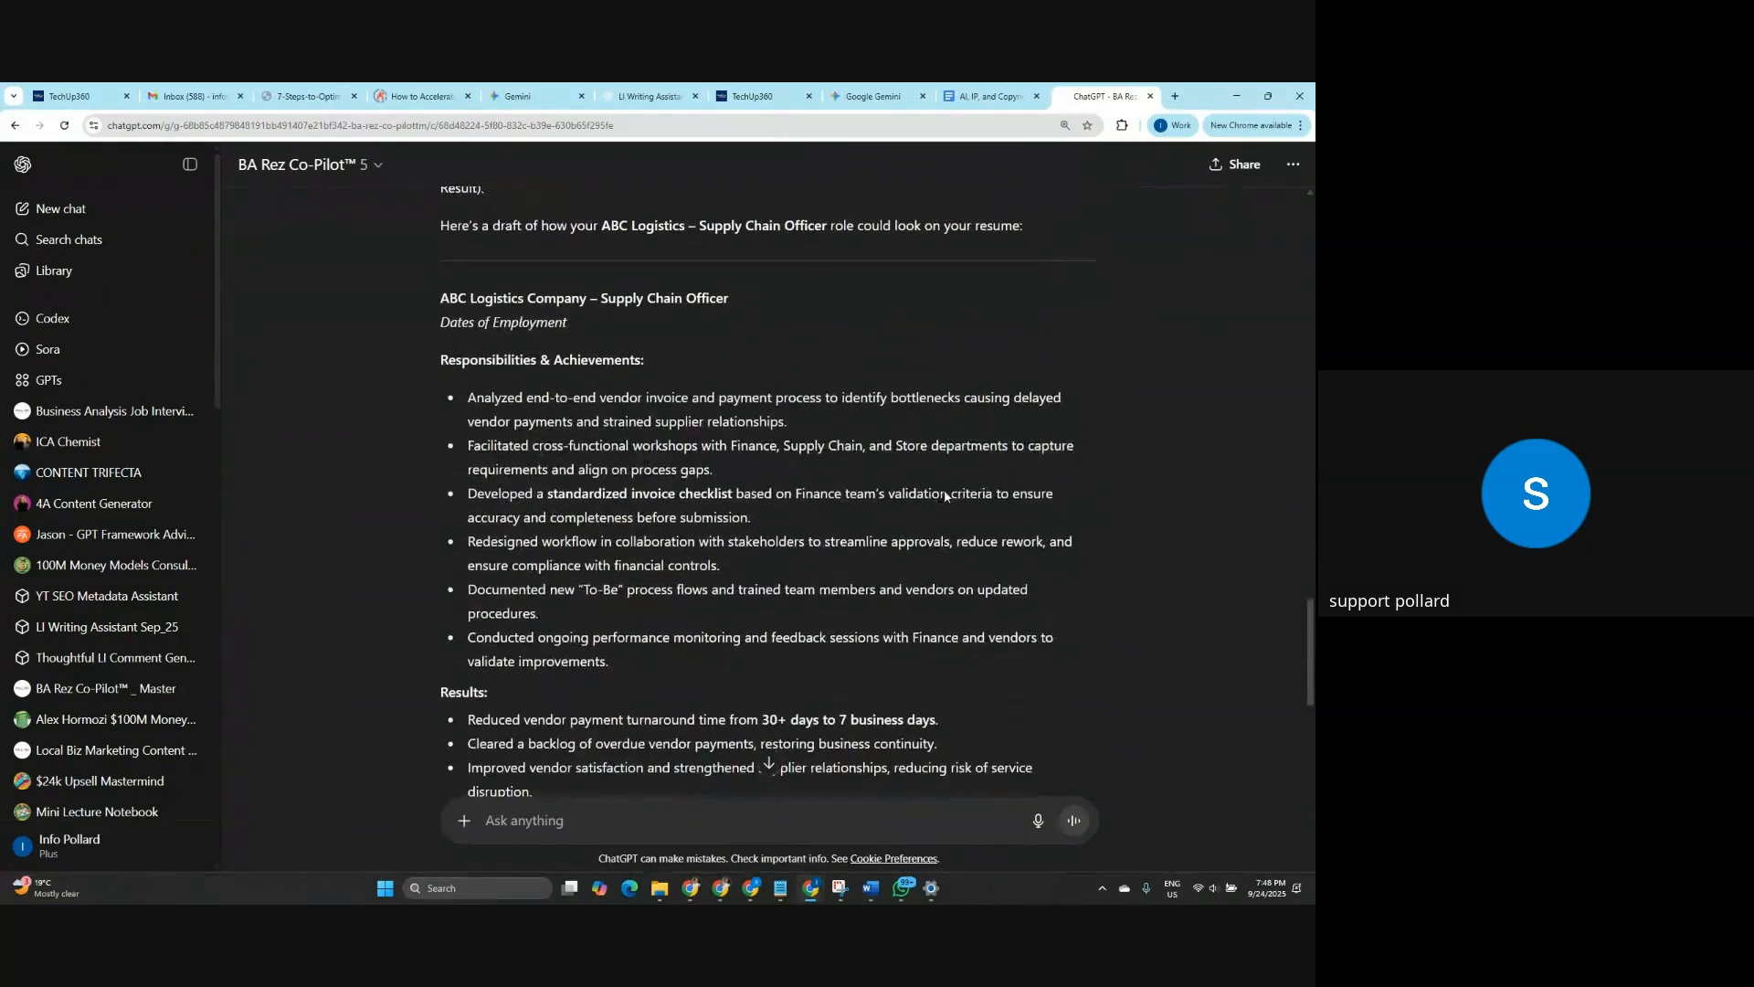
pyautogui.scroll(-1, 797, 533)
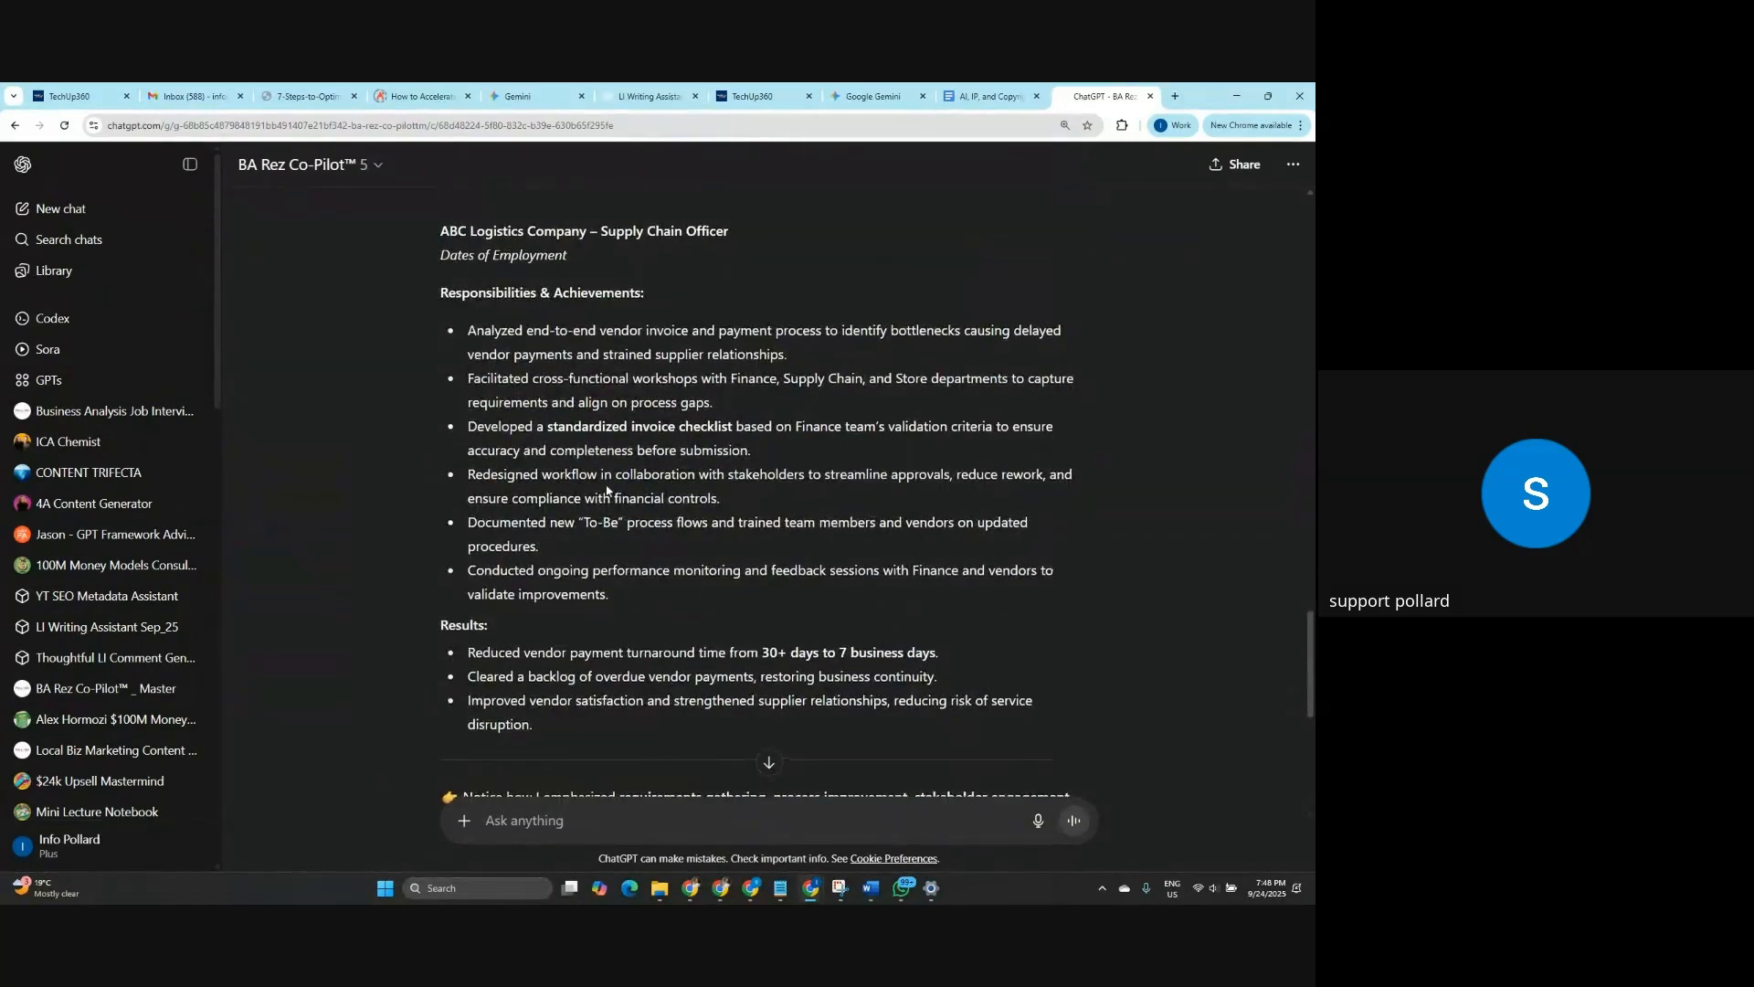
pyautogui.scroll(2, 557, 447)
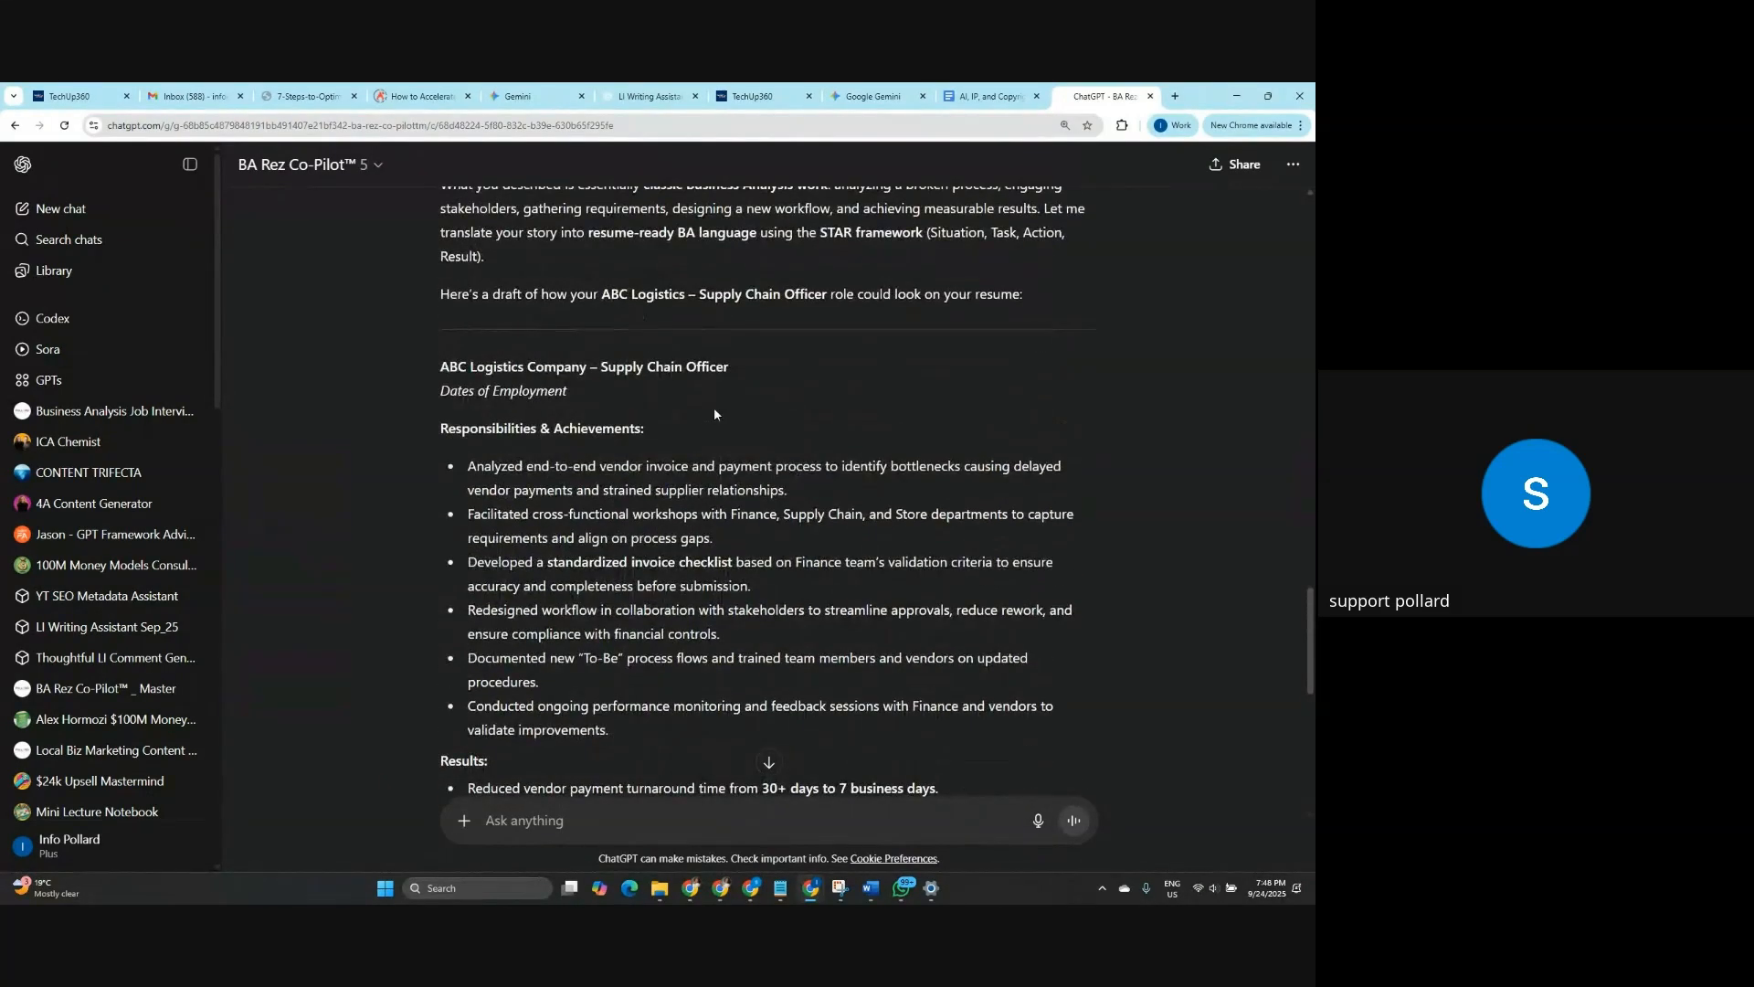
pyautogui.scroll(-1, 594, 430)
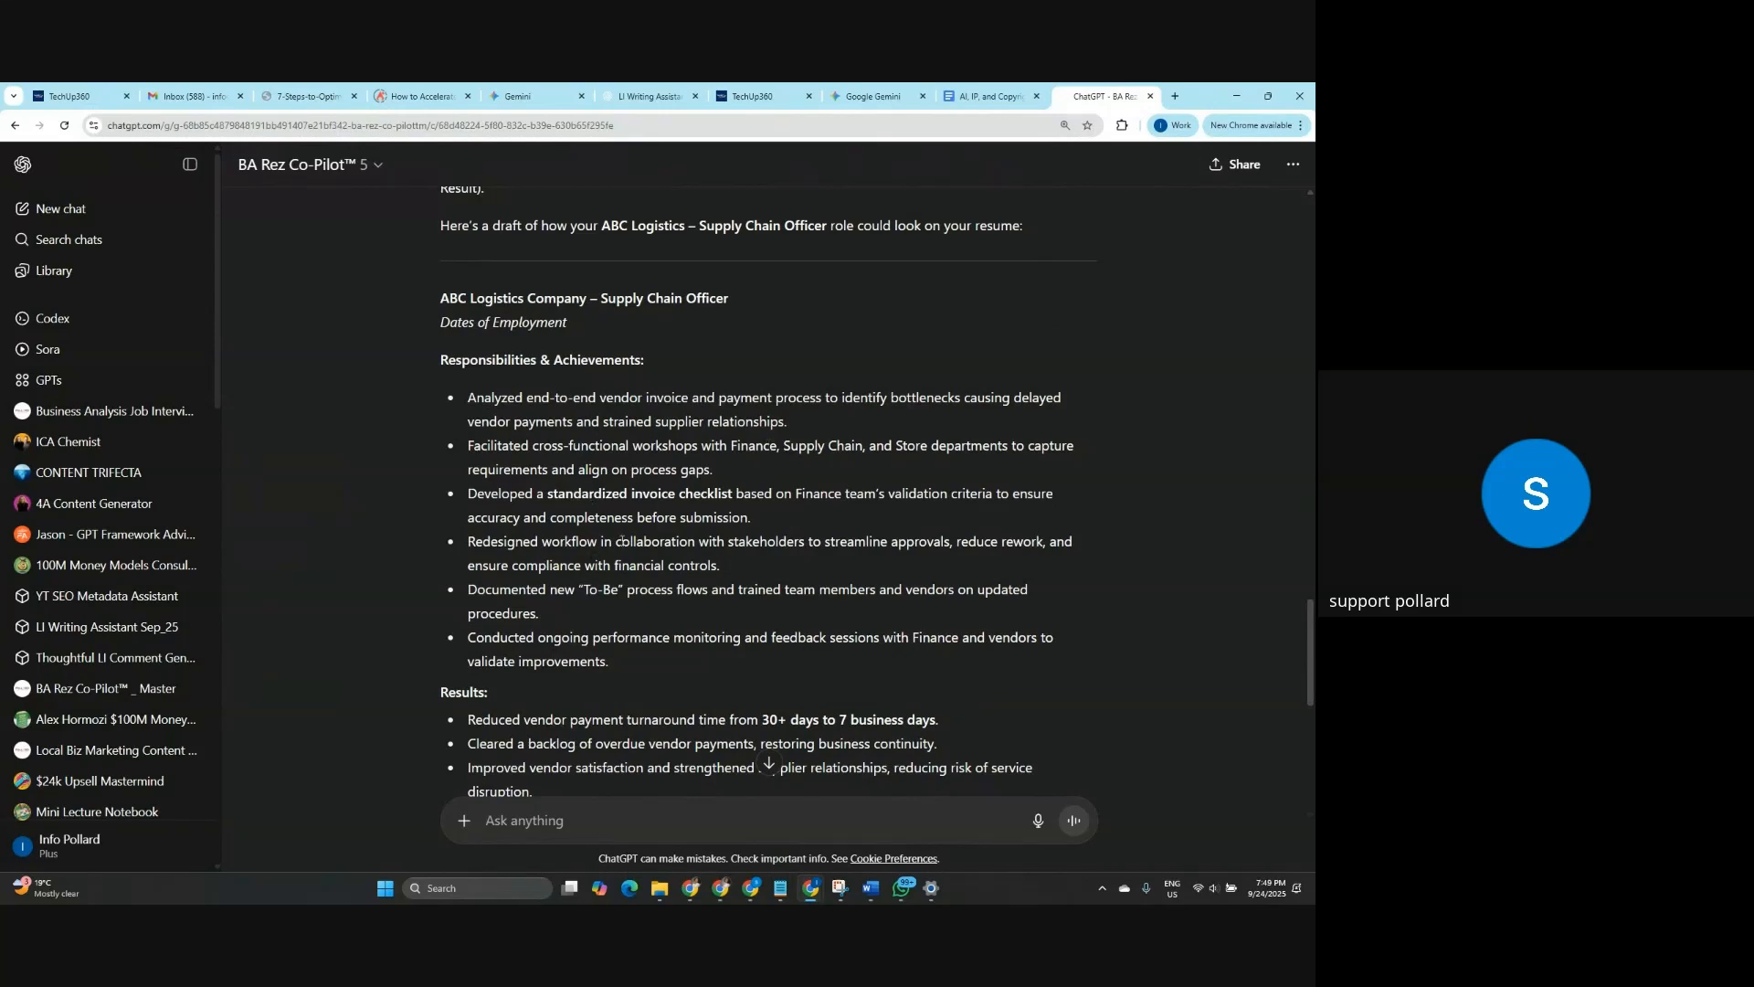
pyautogui.scroll(-2, 622, 540)
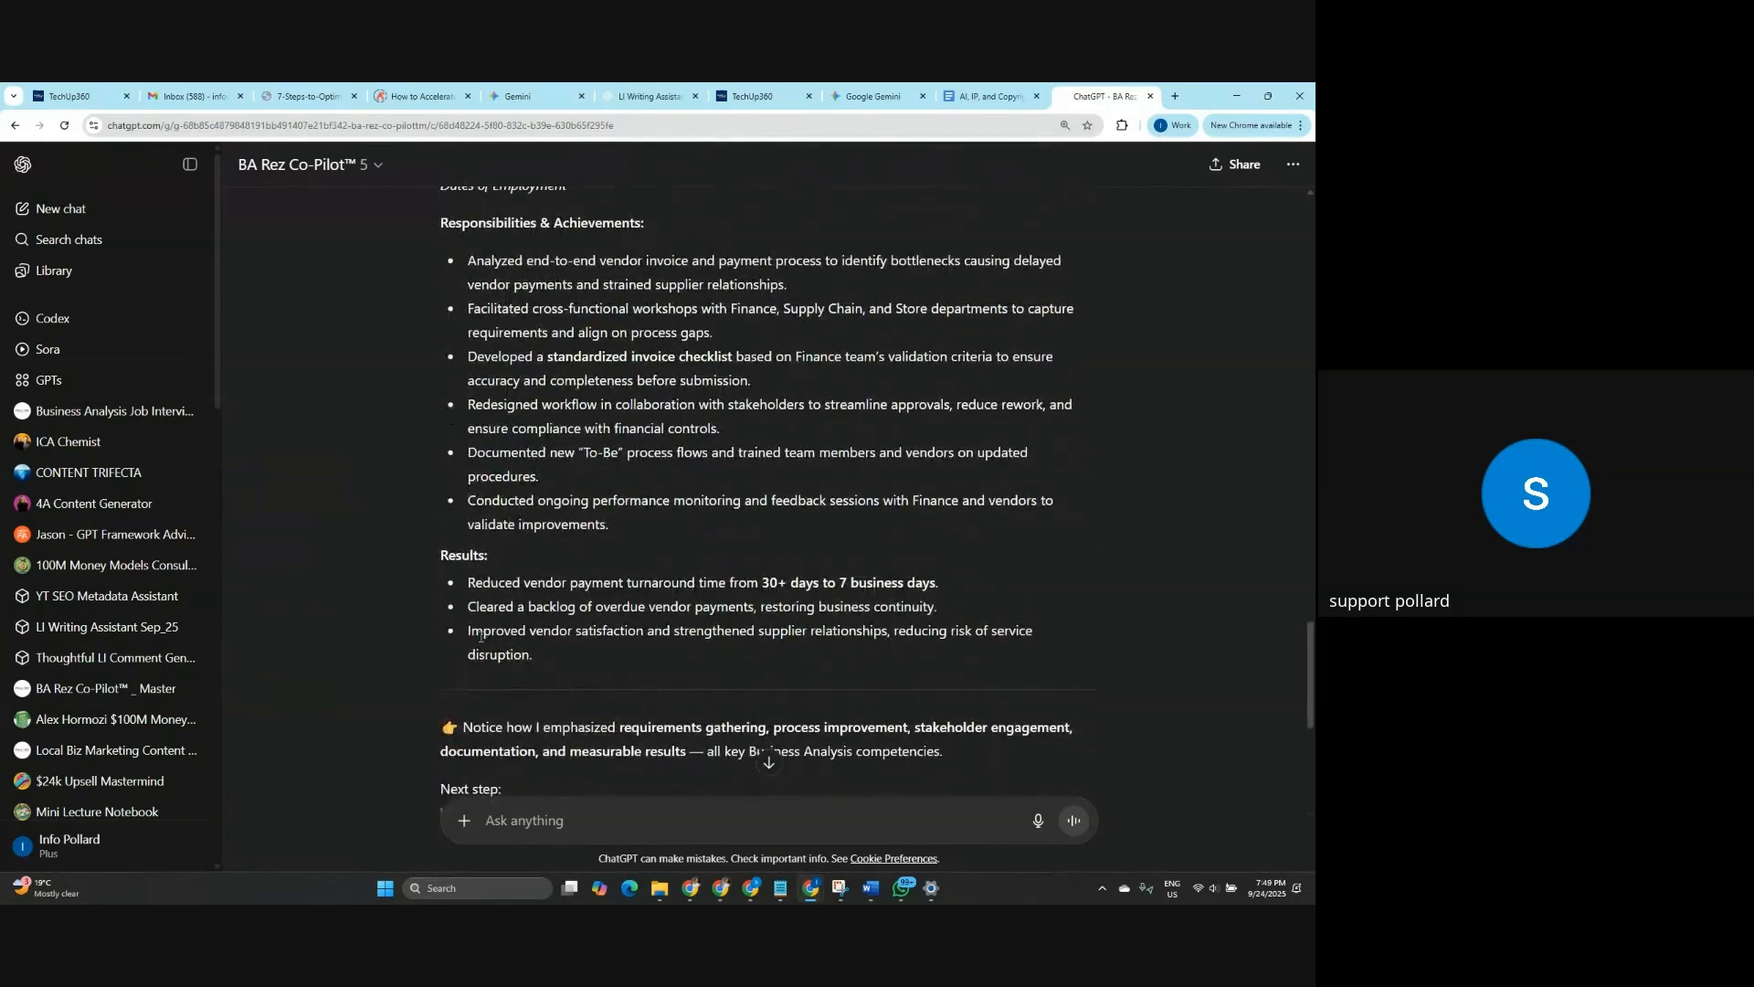
pyautogui.scroll(-2, 634, 488)
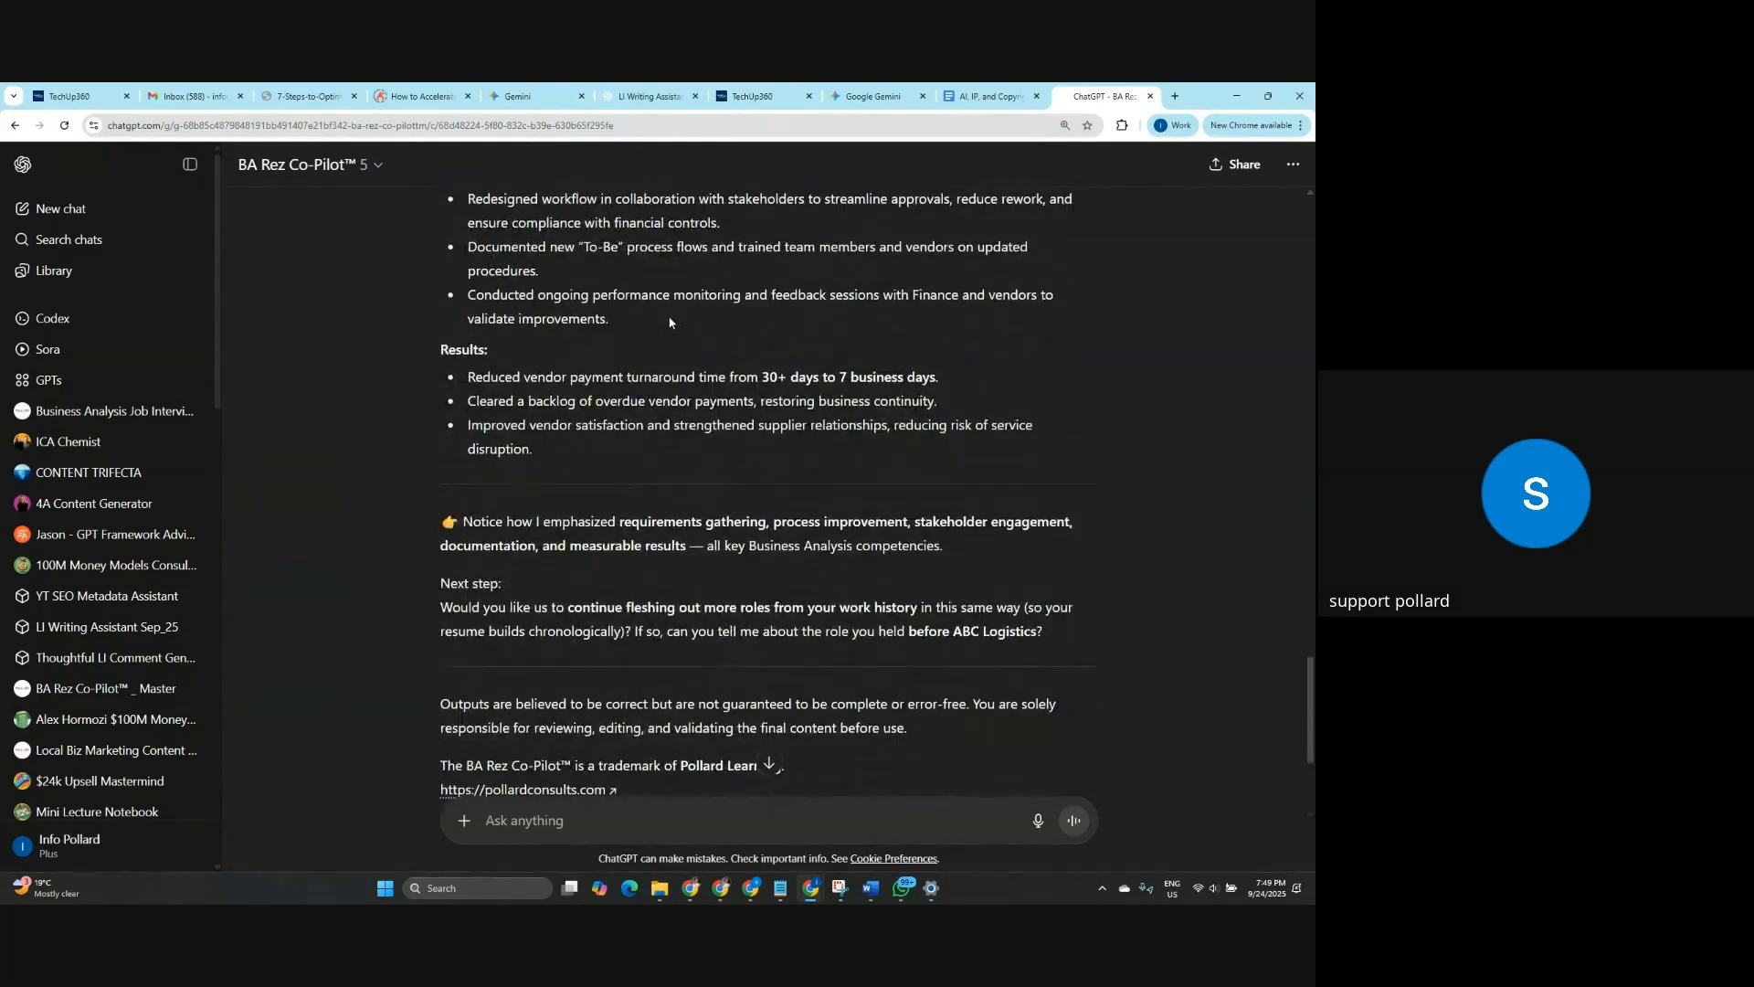
pyautogui.scroll(-2, 668, 320)
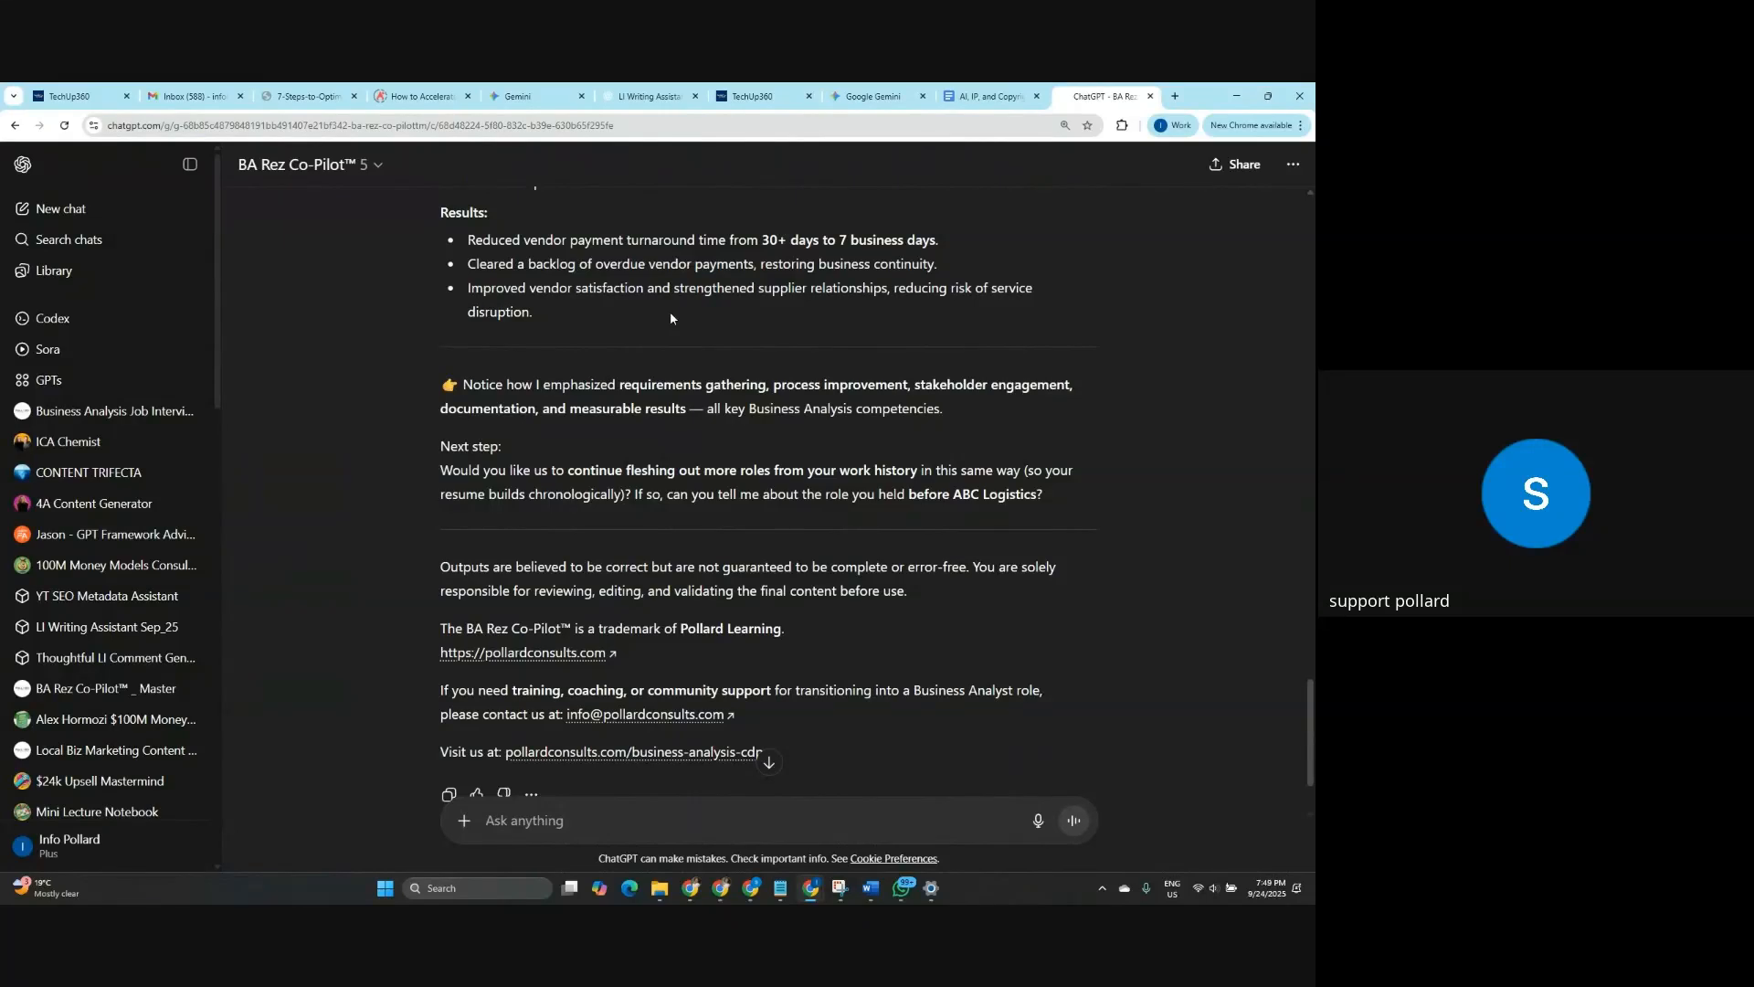
pyautogui.scroll(4, 671, 311)
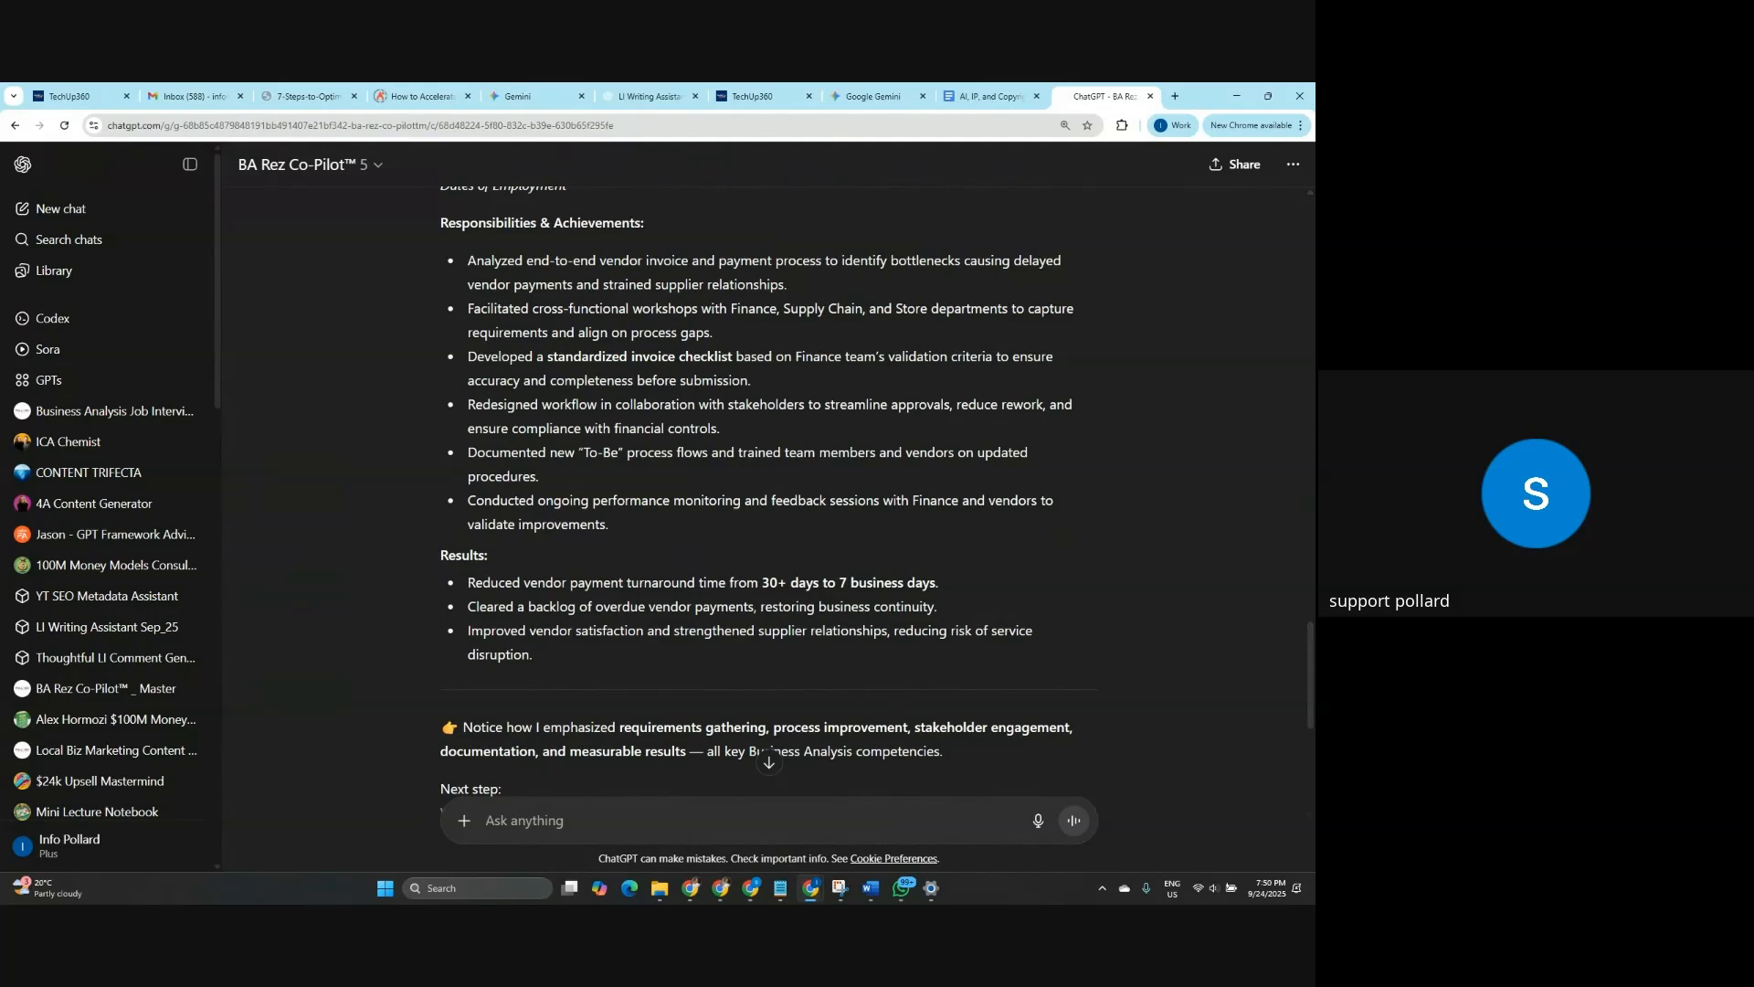
# Switch to LinkedIn and examine the Sectigo IT Business Analyst job description, clearing the other windows and the screen-sharing notice away.
pyautogui.hotkey('alt', 'Tab')
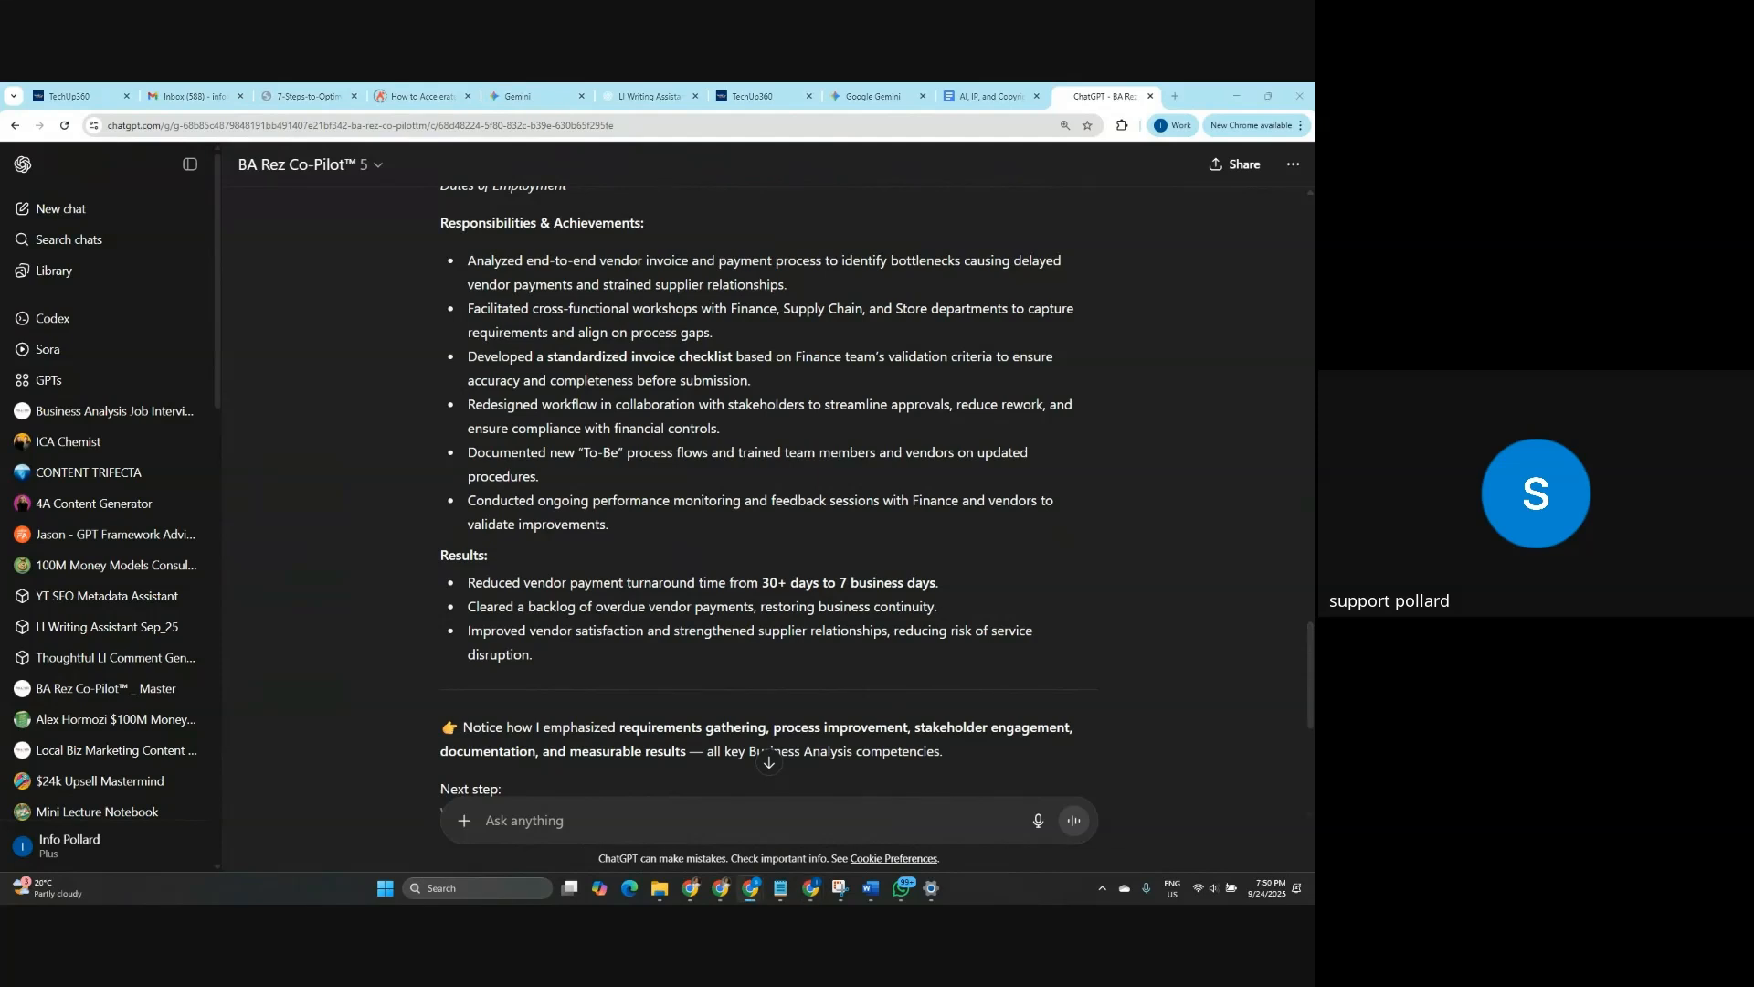
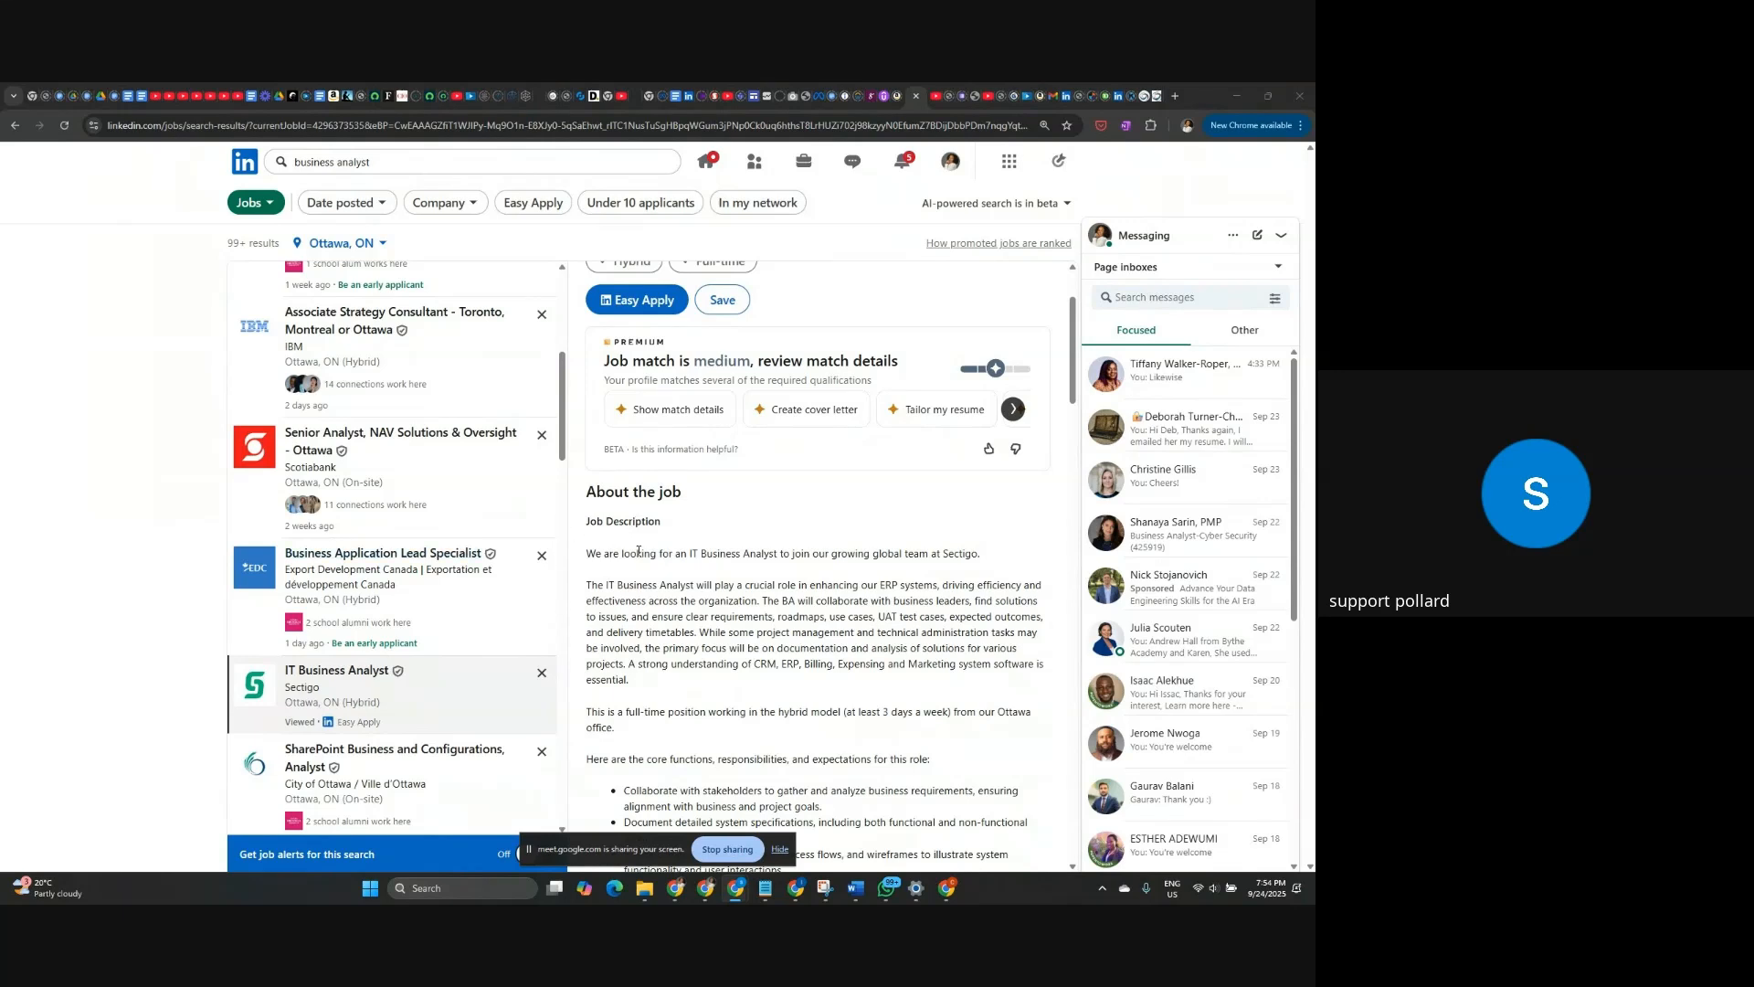
pyautogui.scroll(-2, 676, 544)
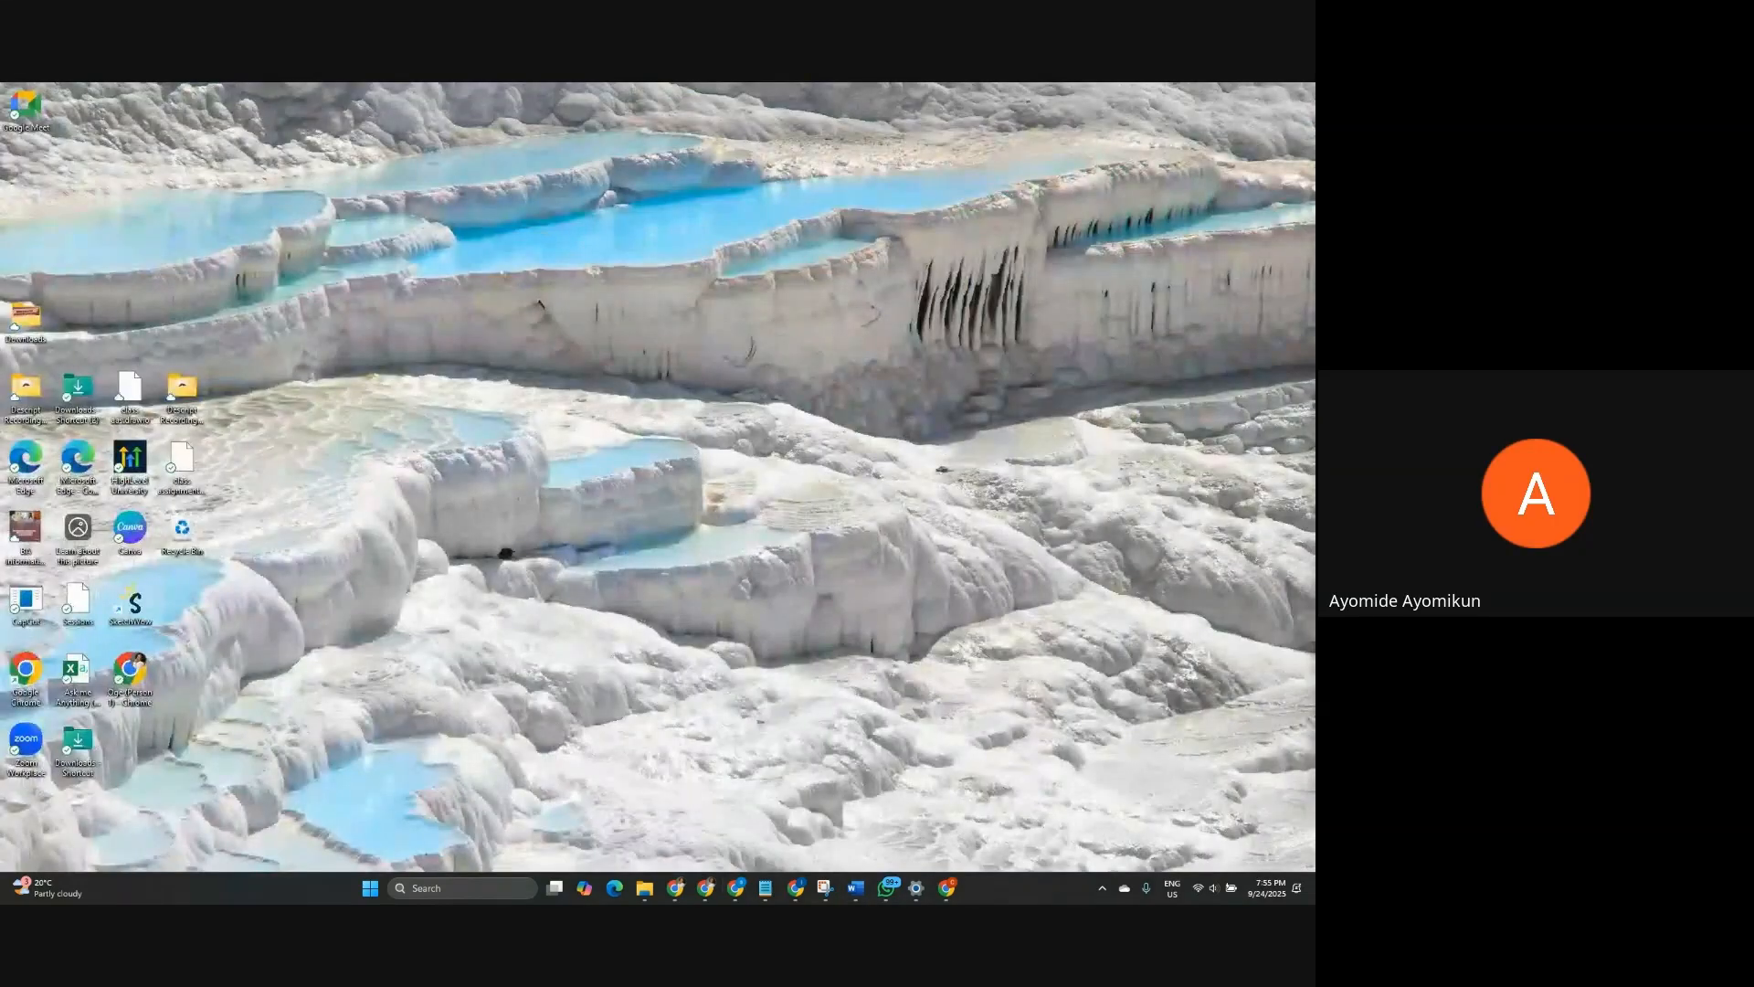
pyautogui.click(644, 888)
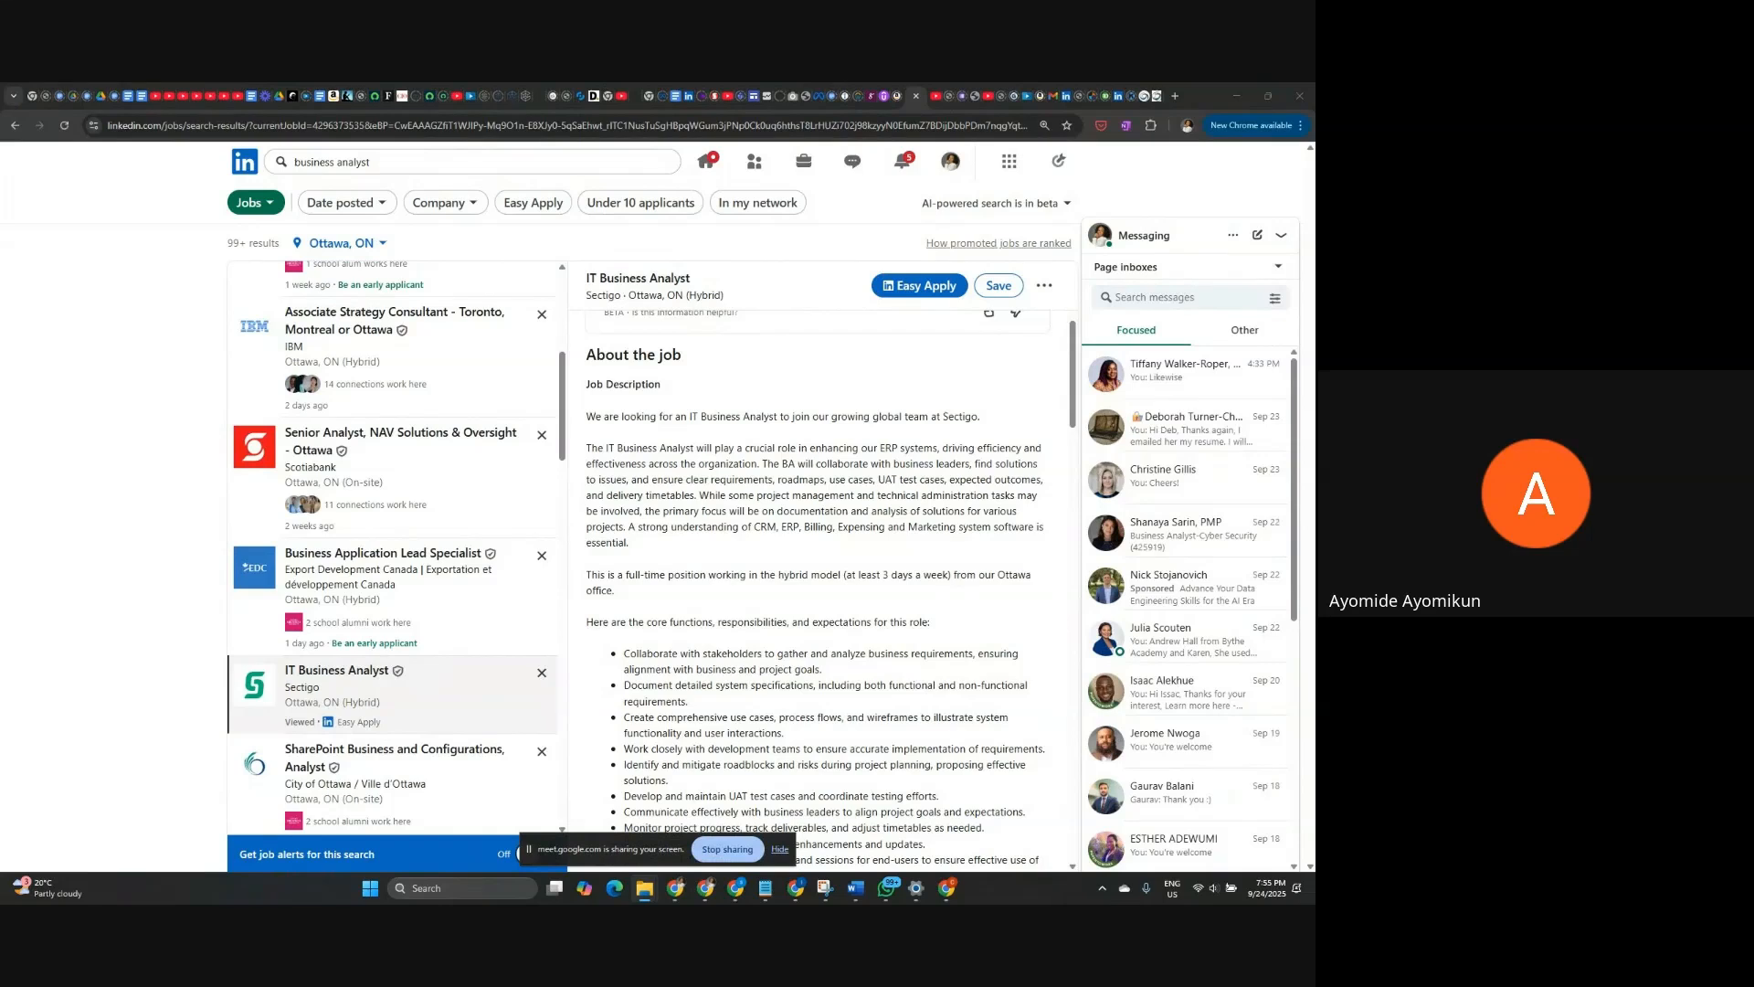
pyautogui.hotkey('alt', 'Tab')
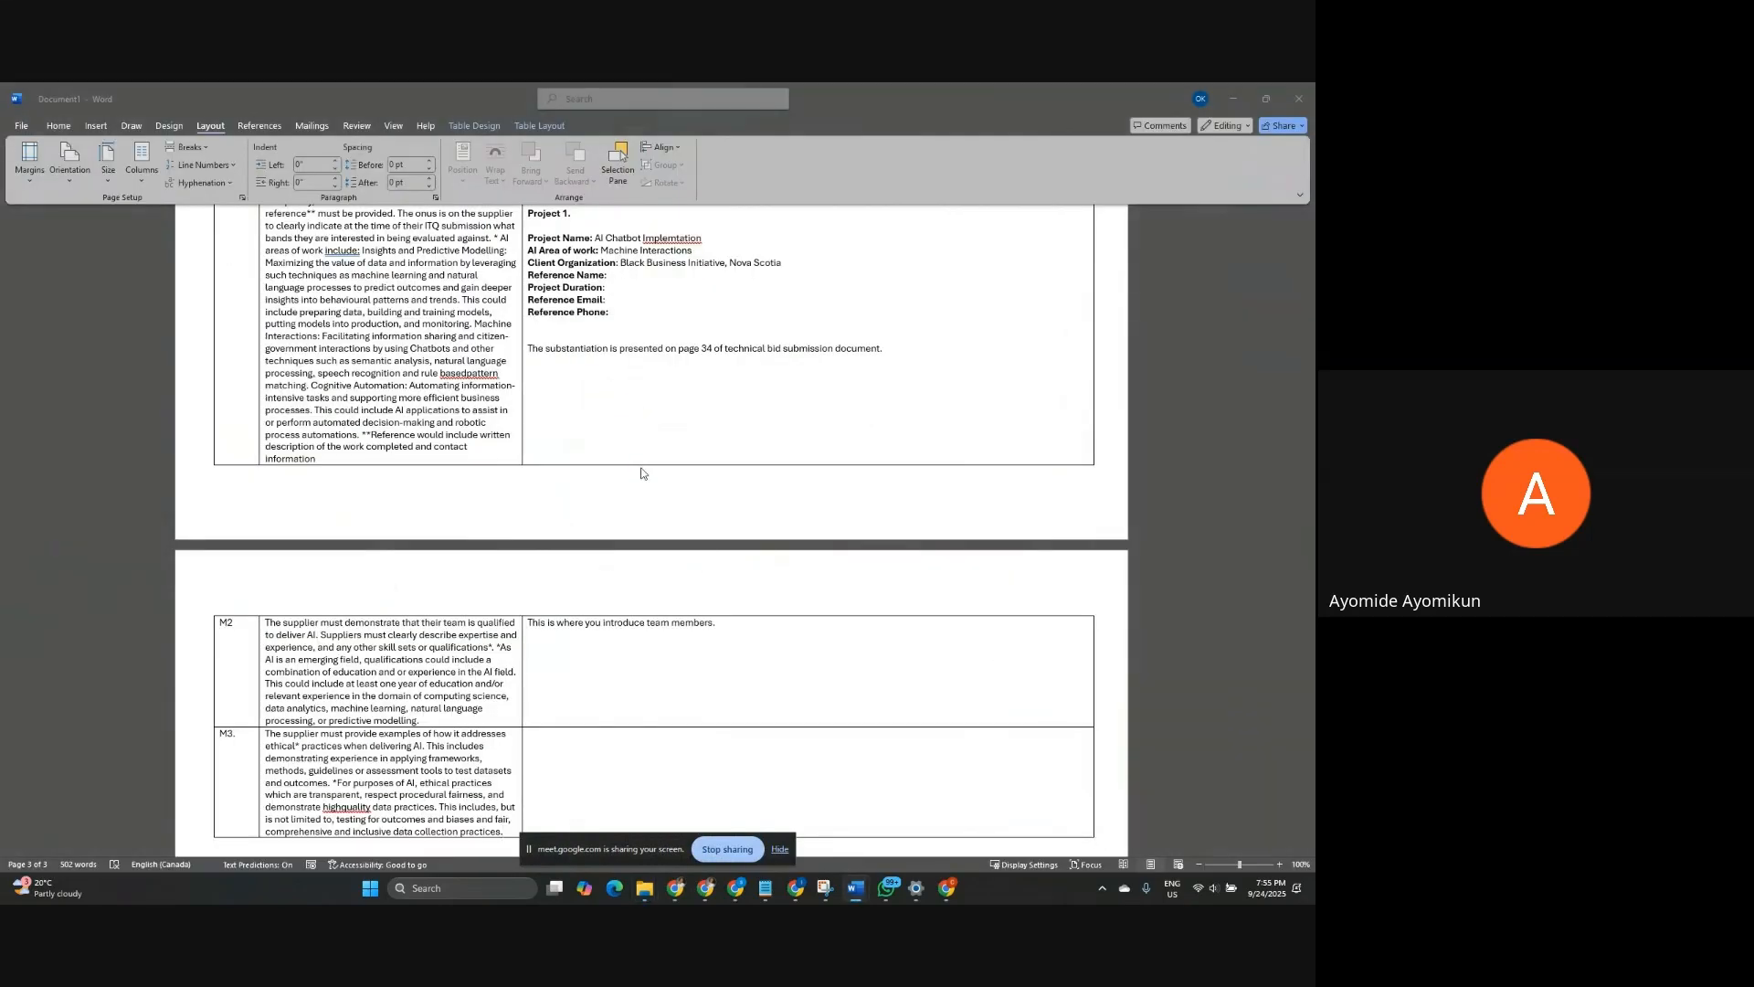
pyautogui.hotkey('alt', 'Tab')
pyautogui.click(1234, 98)
pyautogui.click(1234, 98)
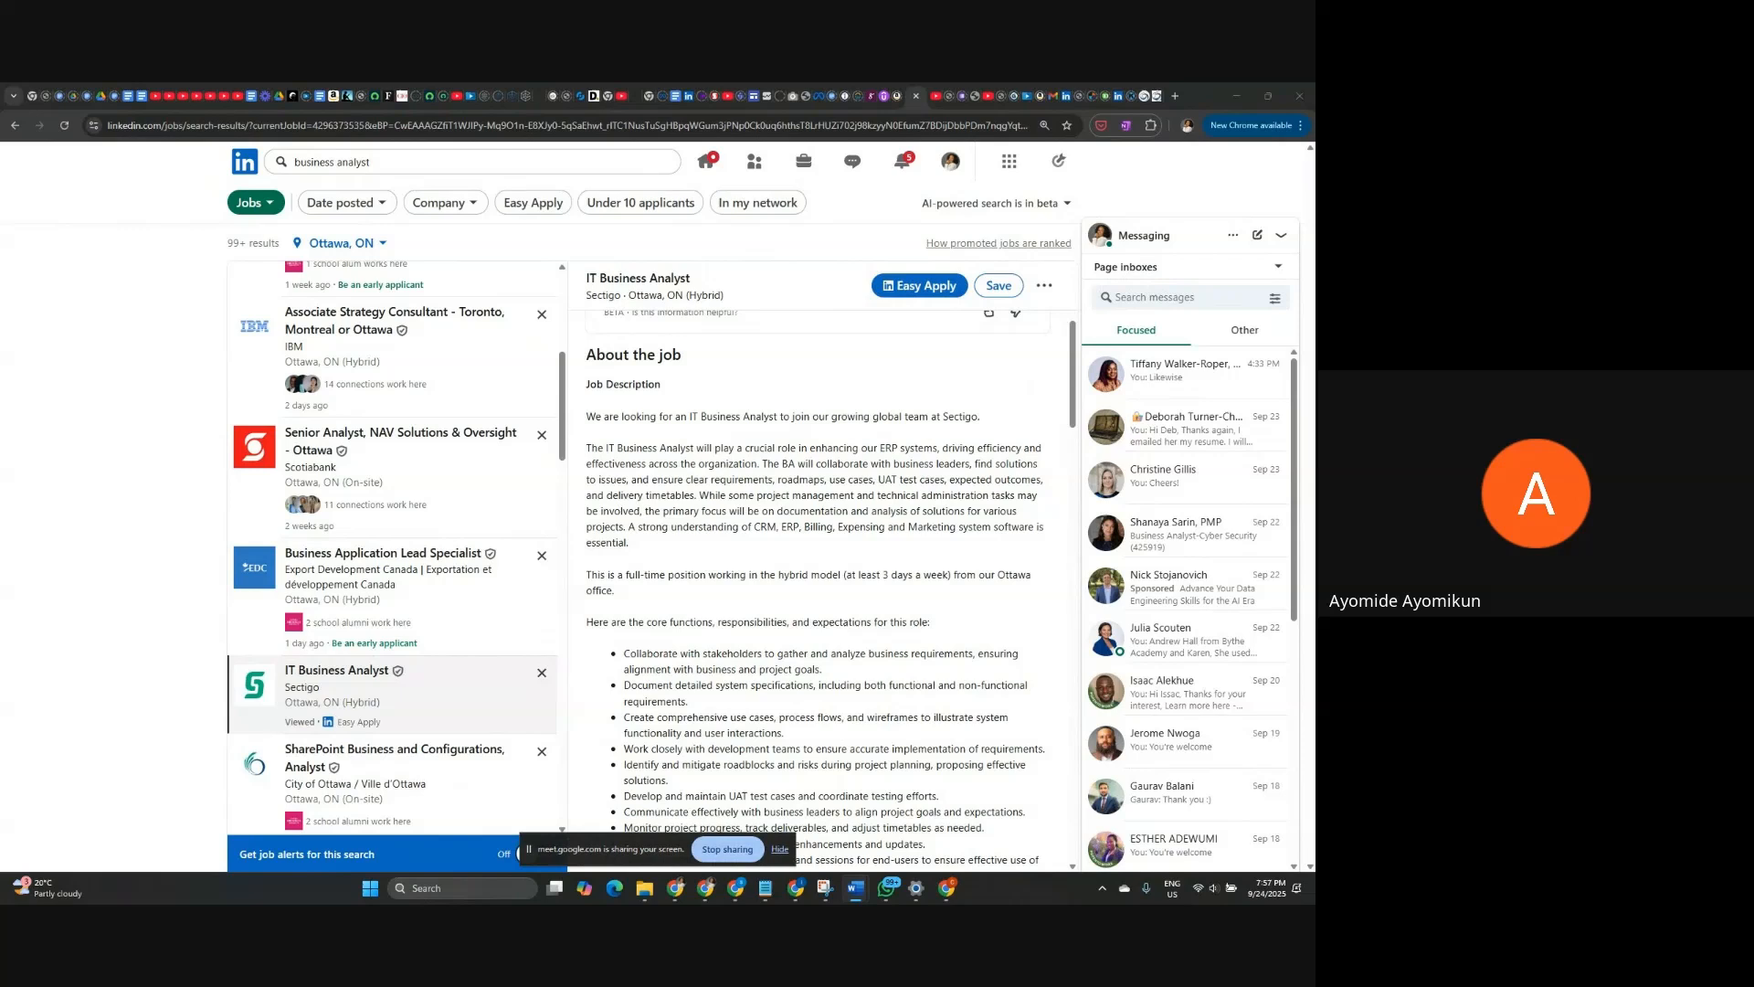
pyautogui.click(779, 850)
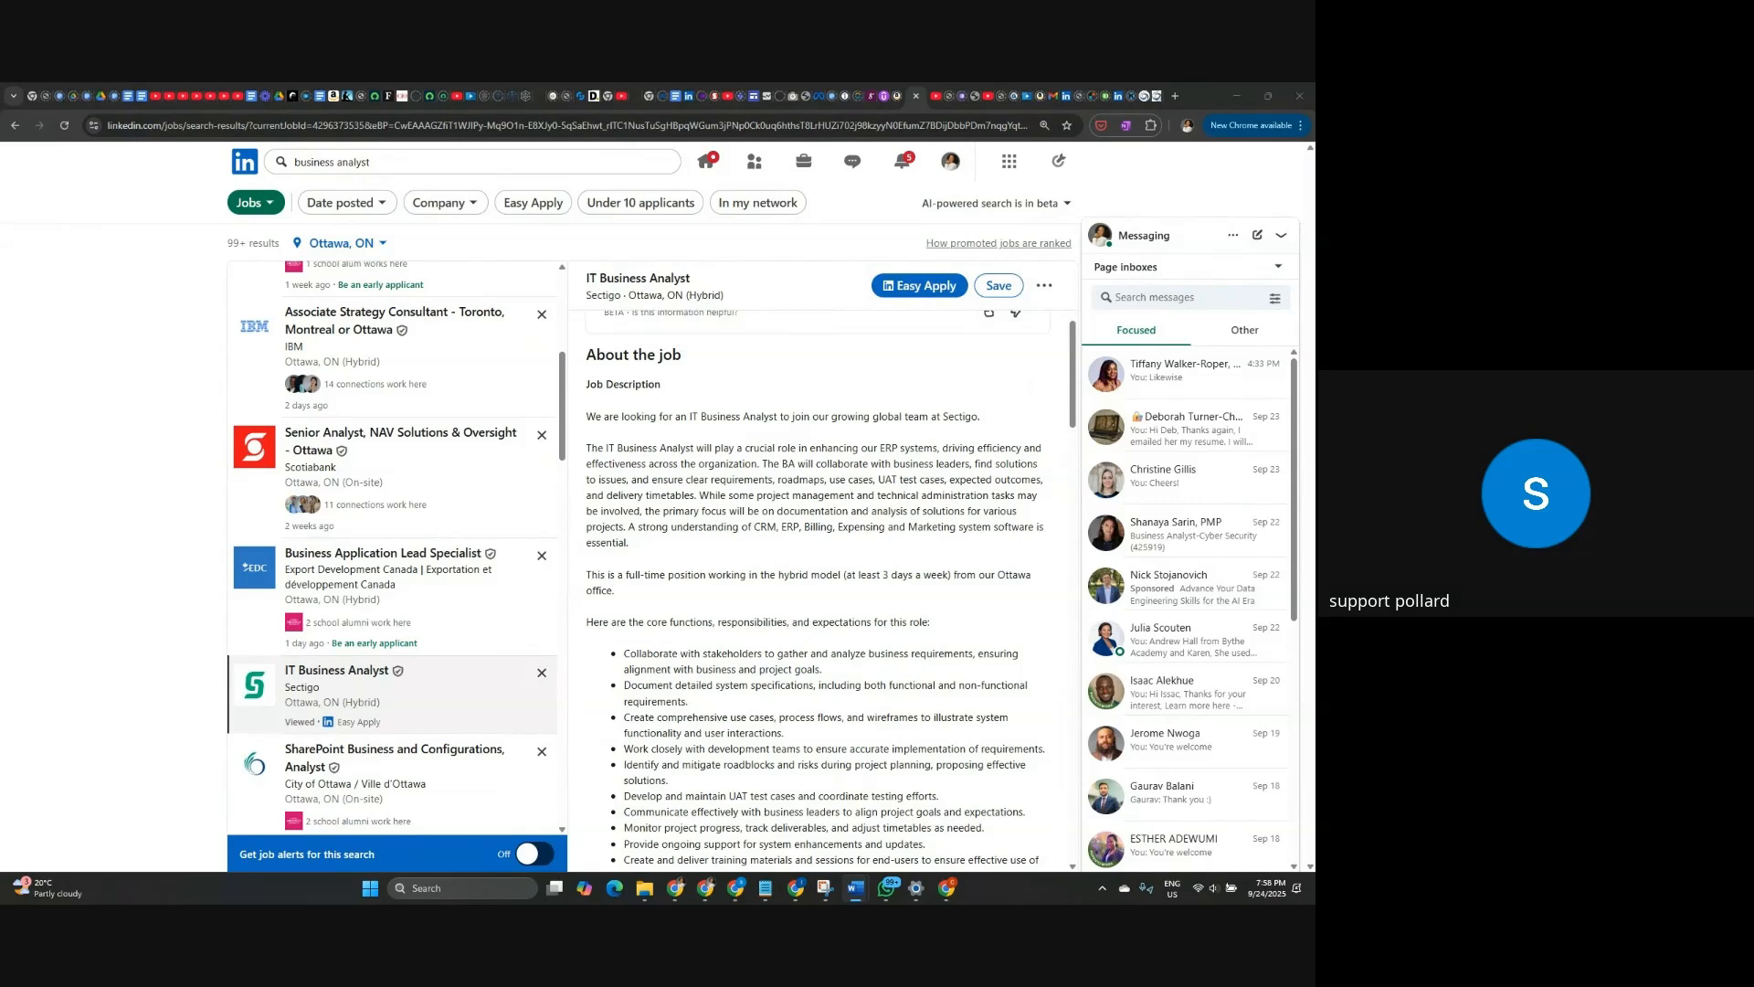
# Bring up the Sectigo-tailored resume in Word, view the Tailored Resumes folder through Save a Copy, and return to the LinkedIn posting.
pyautogui.moveTo(1314, 285); pyautogui.dragTo(769, 293)
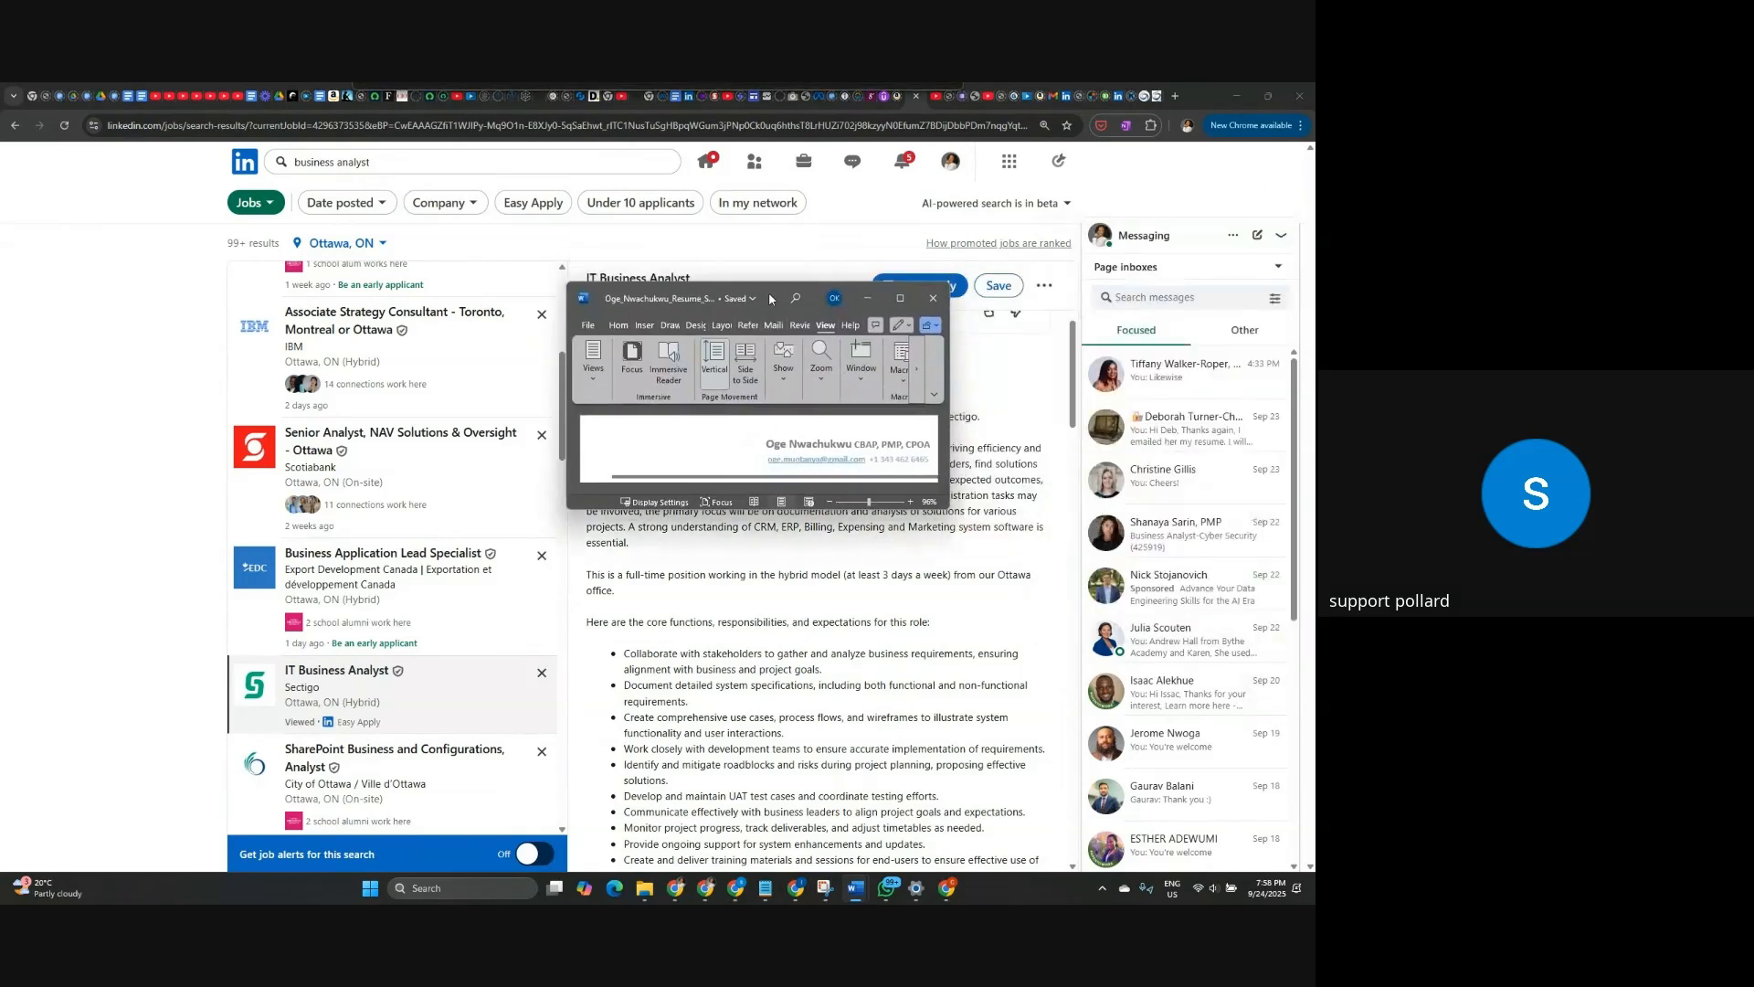
pyautogui.click(901, 304)
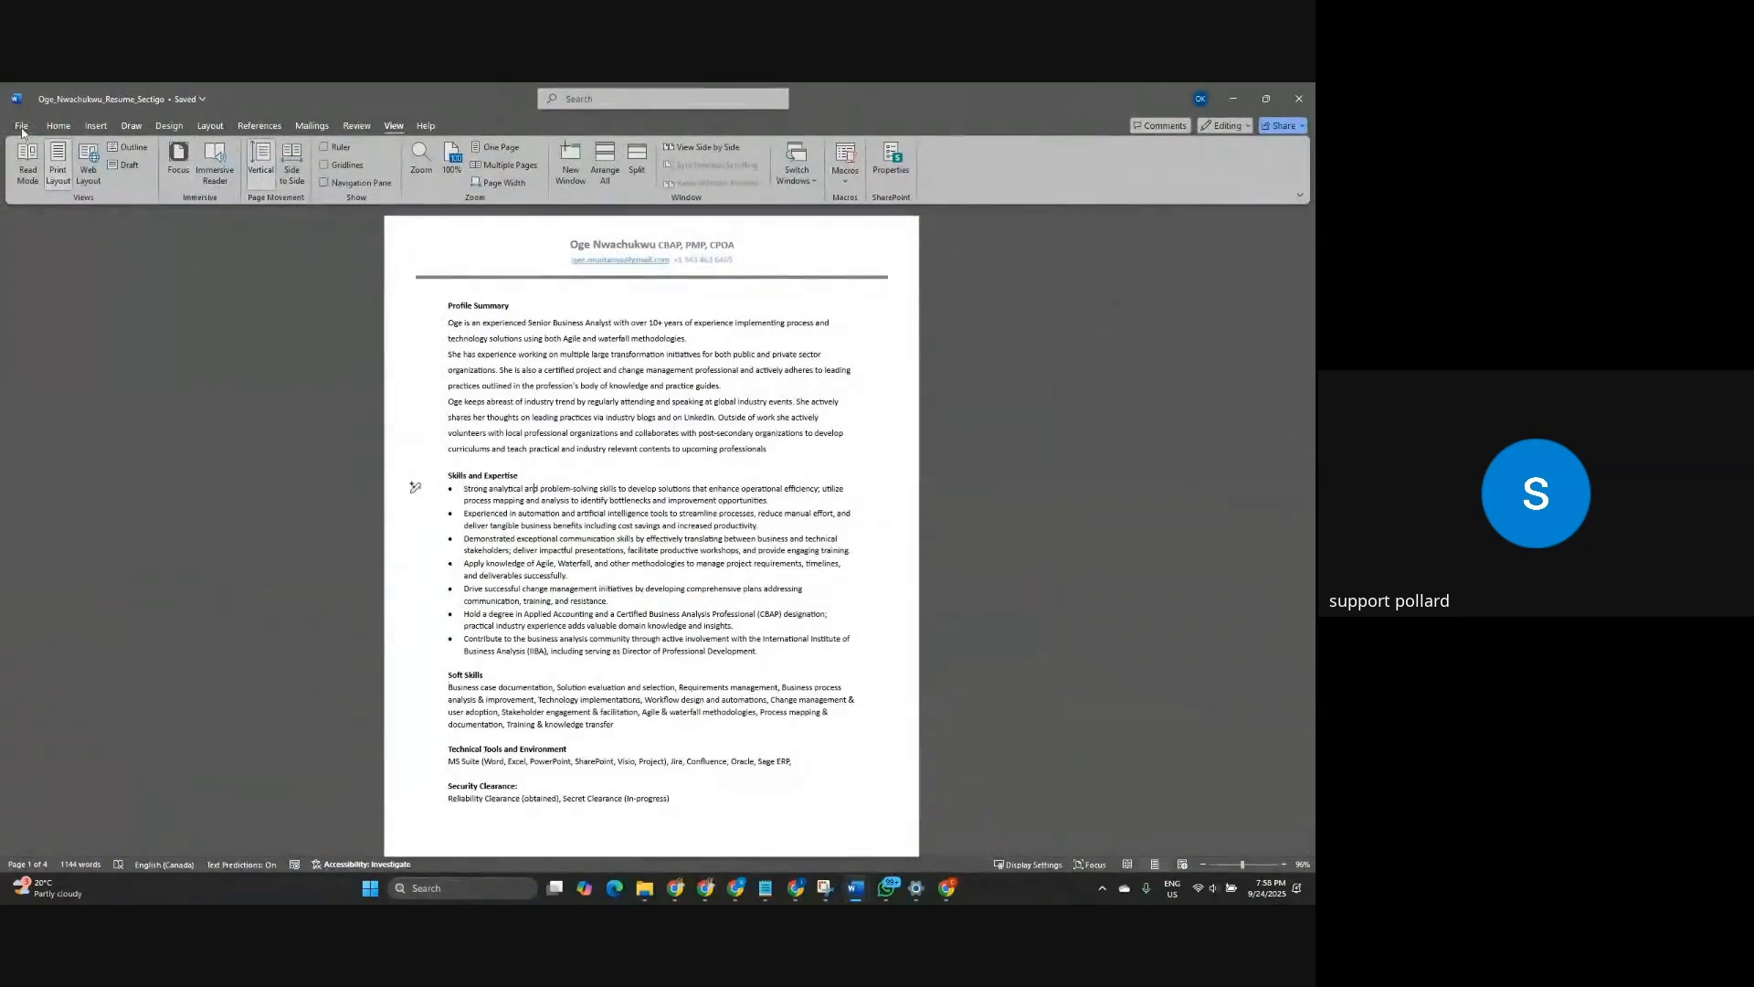
pyautogui.click(18, 136)
pyautogui.click(51, 311)
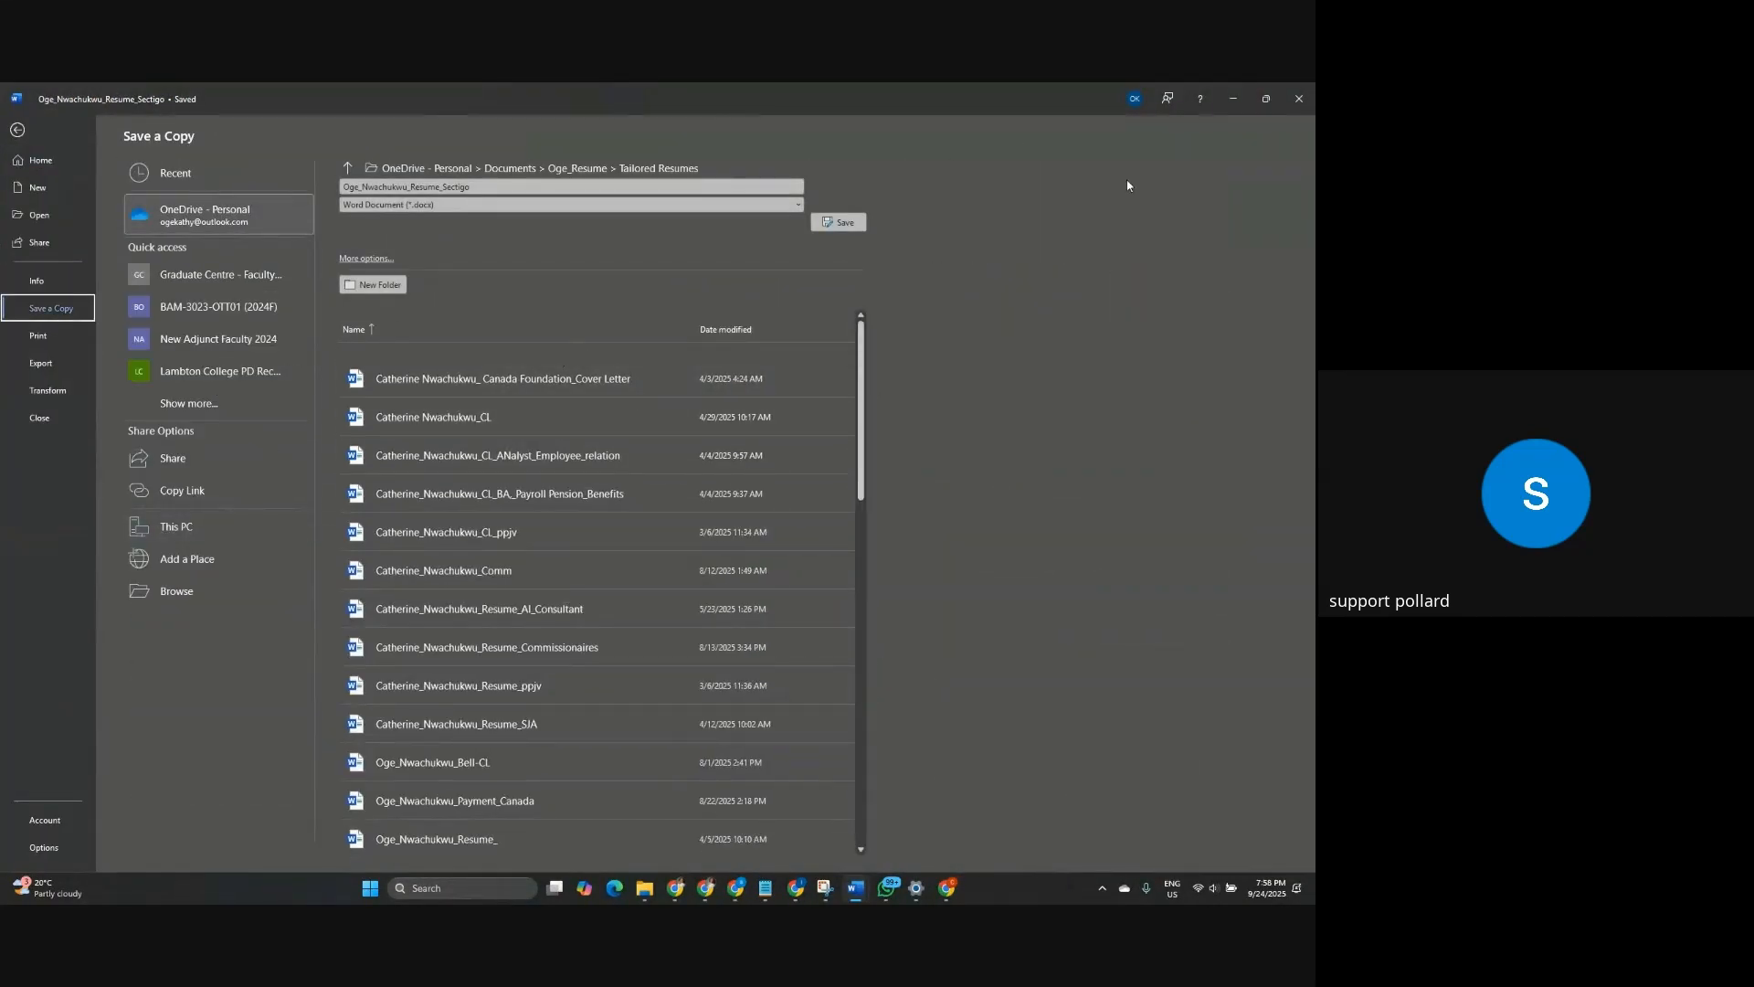
pyautogui.click(1235, 100)
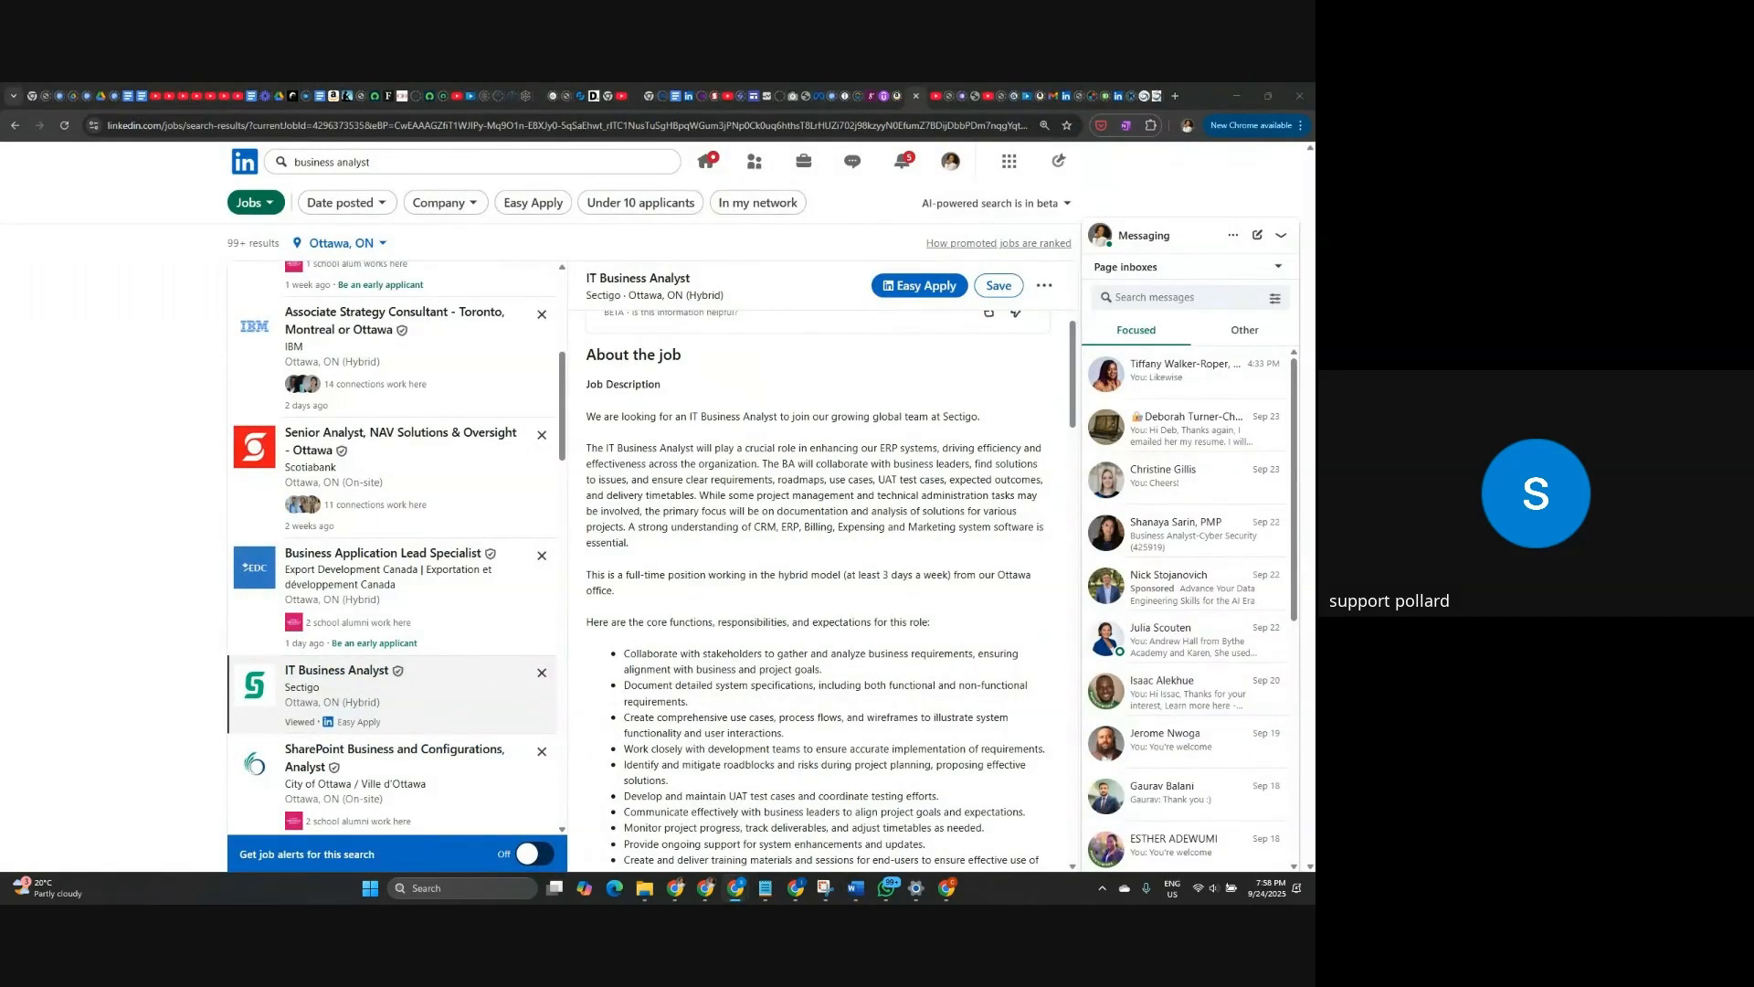
pyautogui.click(855, 888)
pyautogui.click(1234, 99)
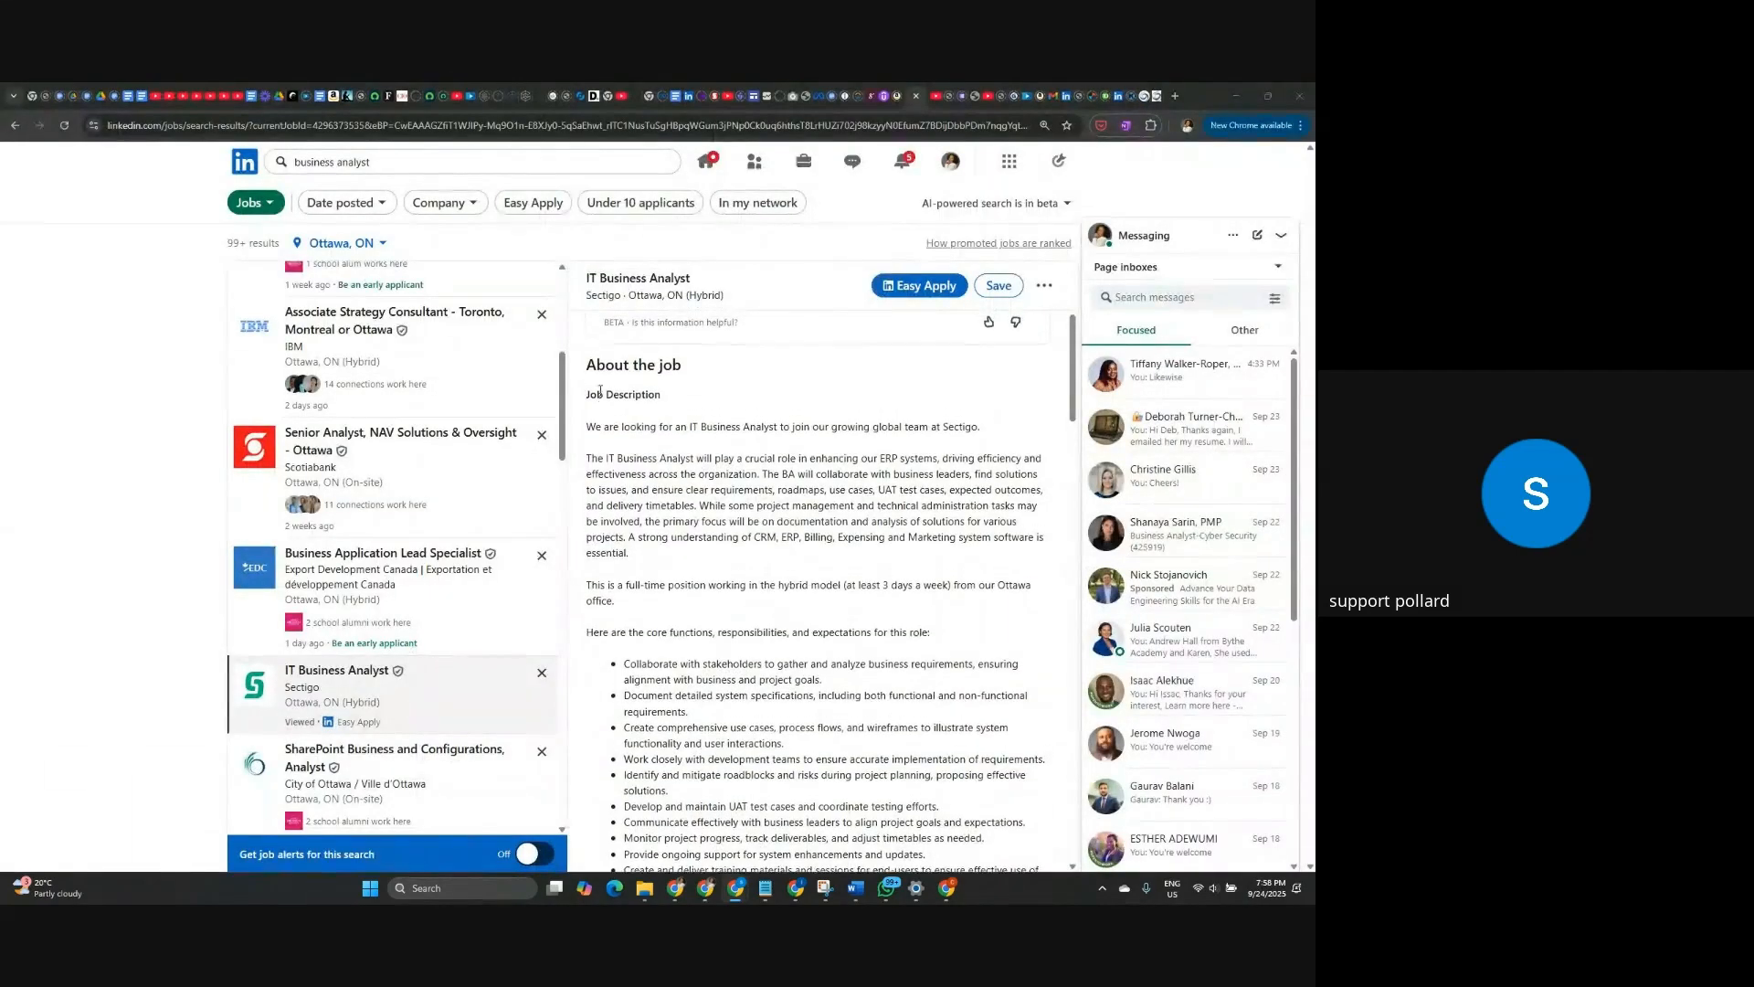
# Copy the full Sectigo IT Business Analyst job description, including the additional information, and return to the BA Rez Co-Pilot chat.
pyautogui.scroll(2, 585, 430)
pyautogui.moveTo(589, 501); pyautogui.dragTo(1029, 781)
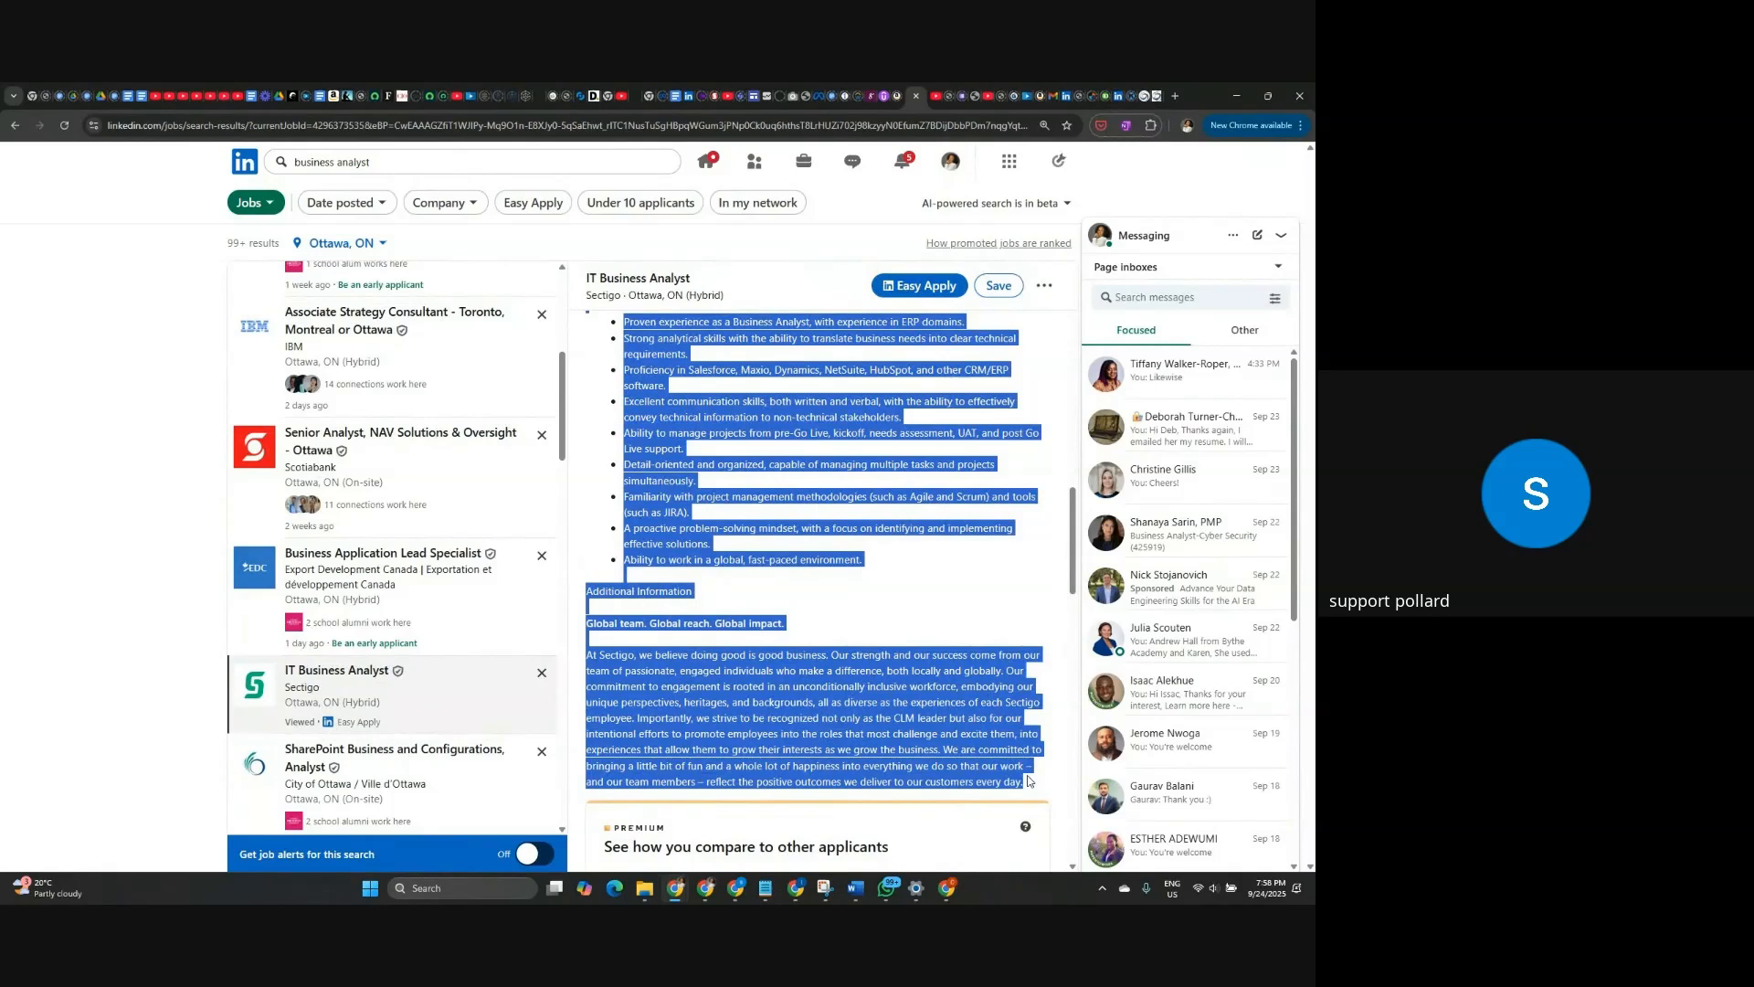
pyautogui.click(1238, 97)
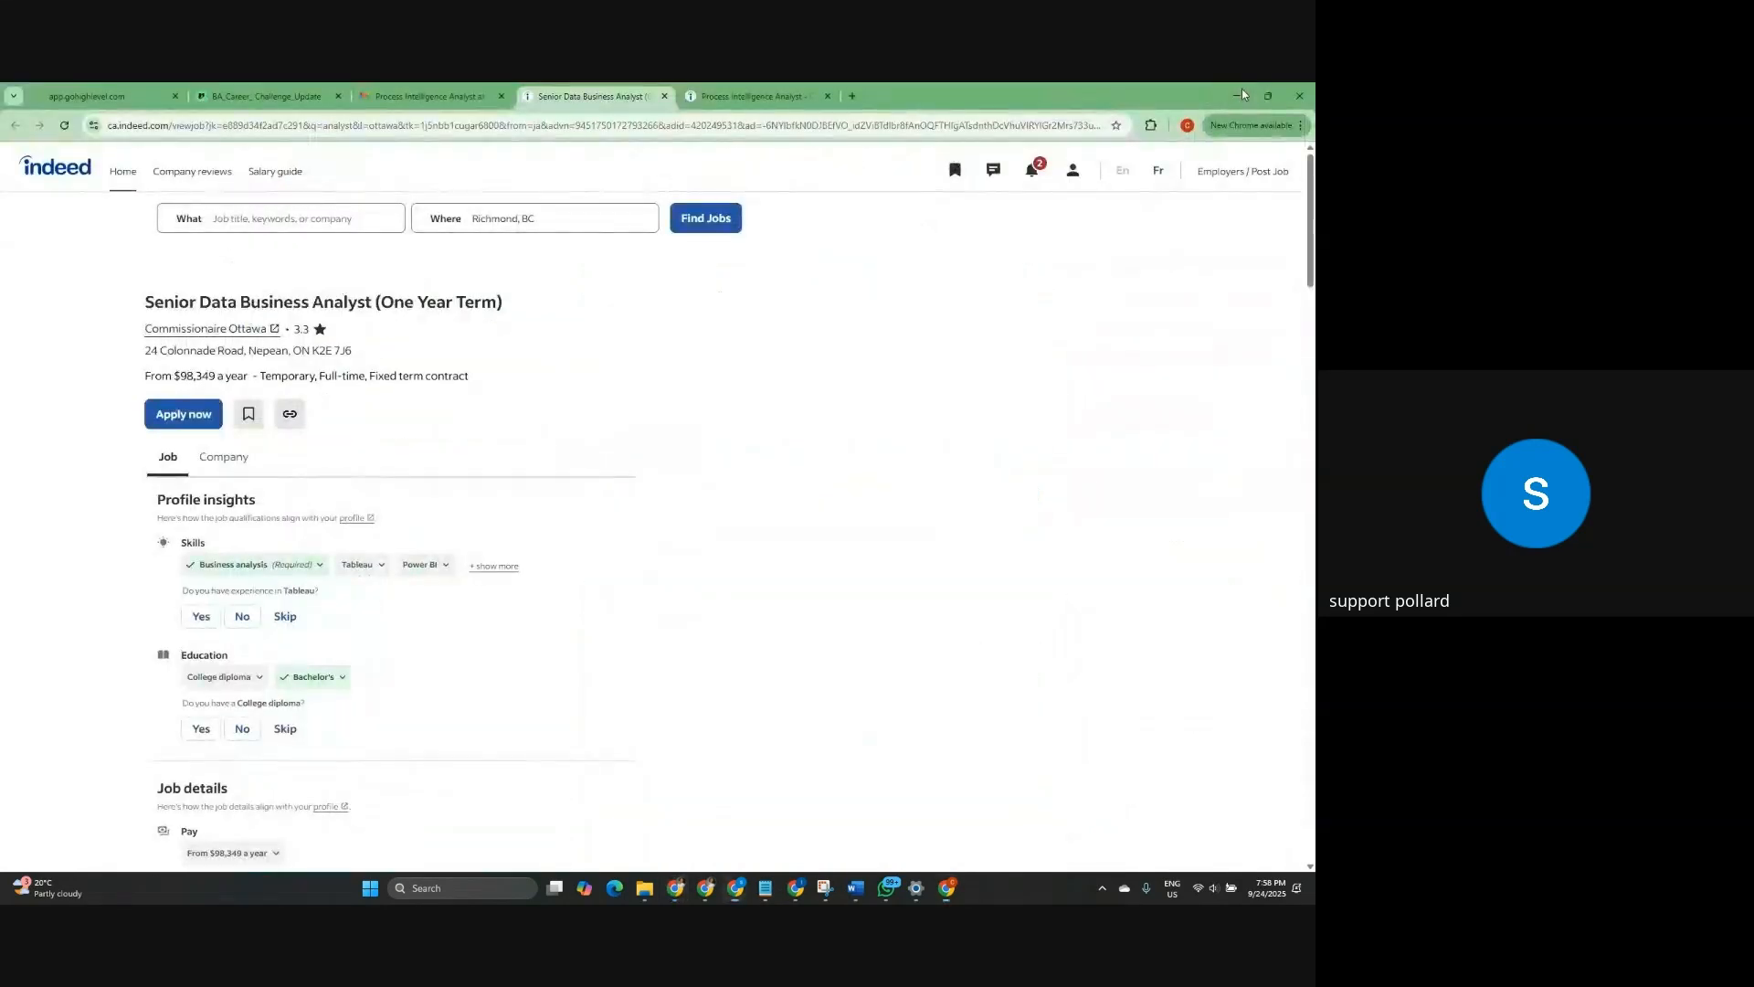
pyautogui.click(1242, 90)
# Dictate a request for positioning advice and keywords for the new job, add "Here is the job posting :" with the copied description, and send it.
pyautogui.click(605, 821)
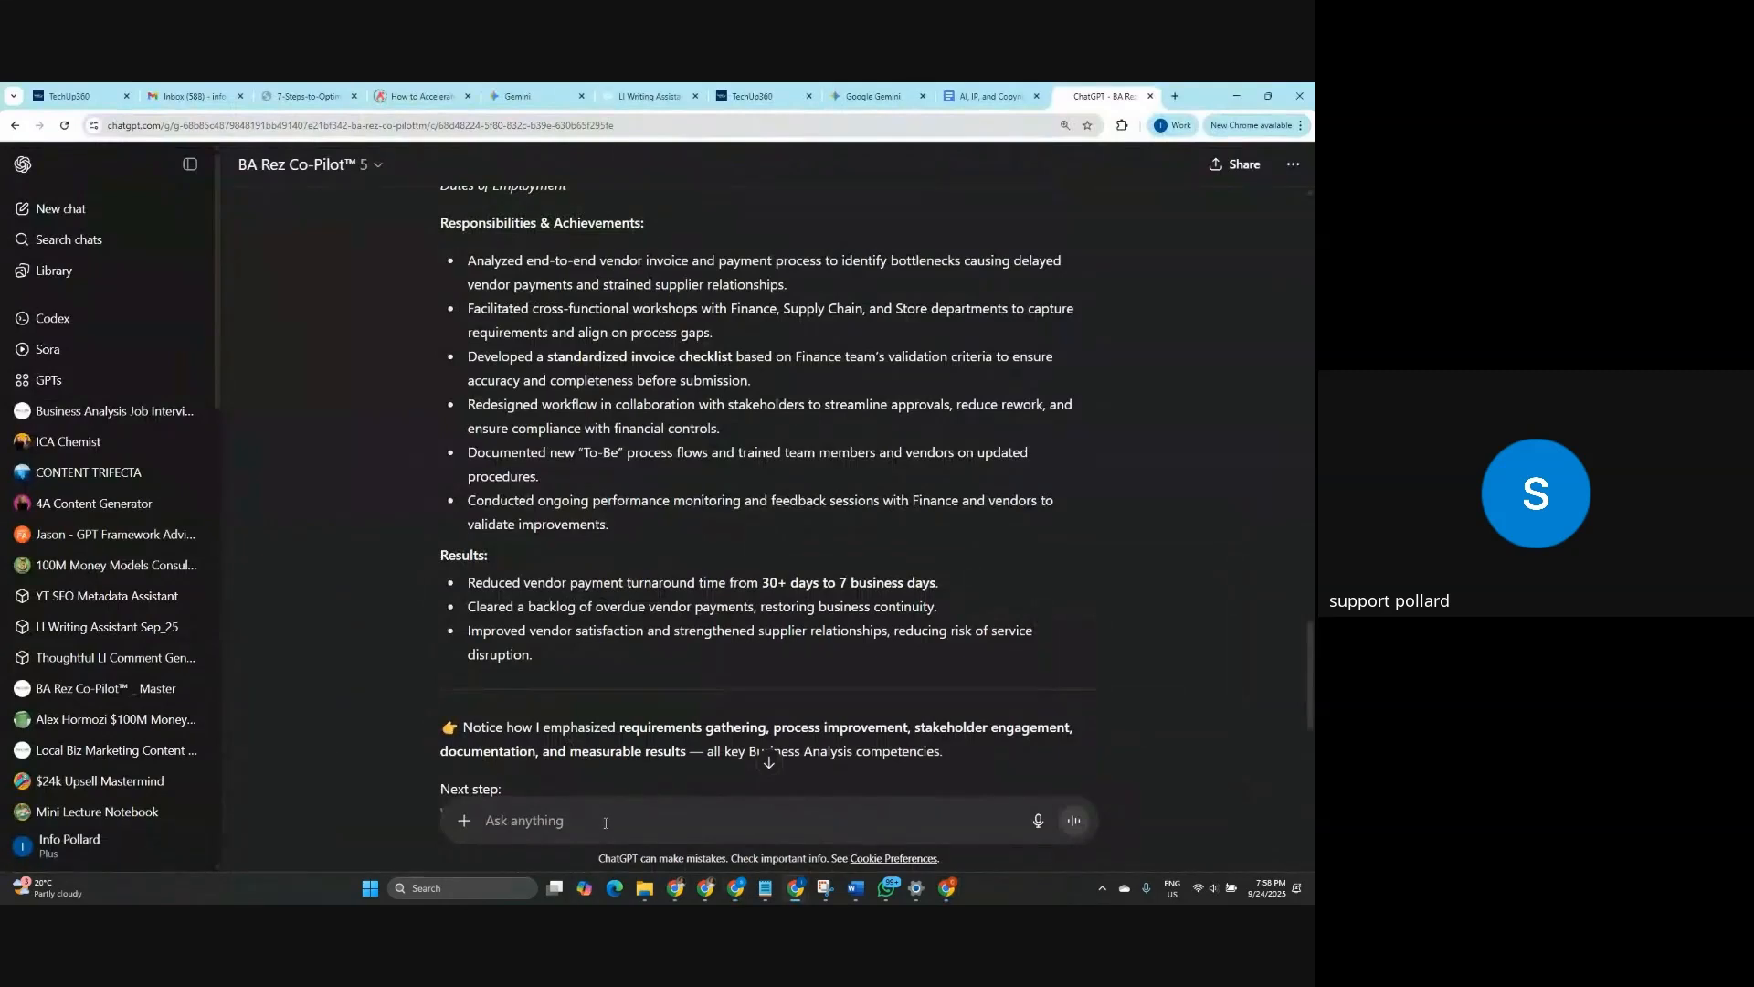
pyautogui.click(1035, 825)
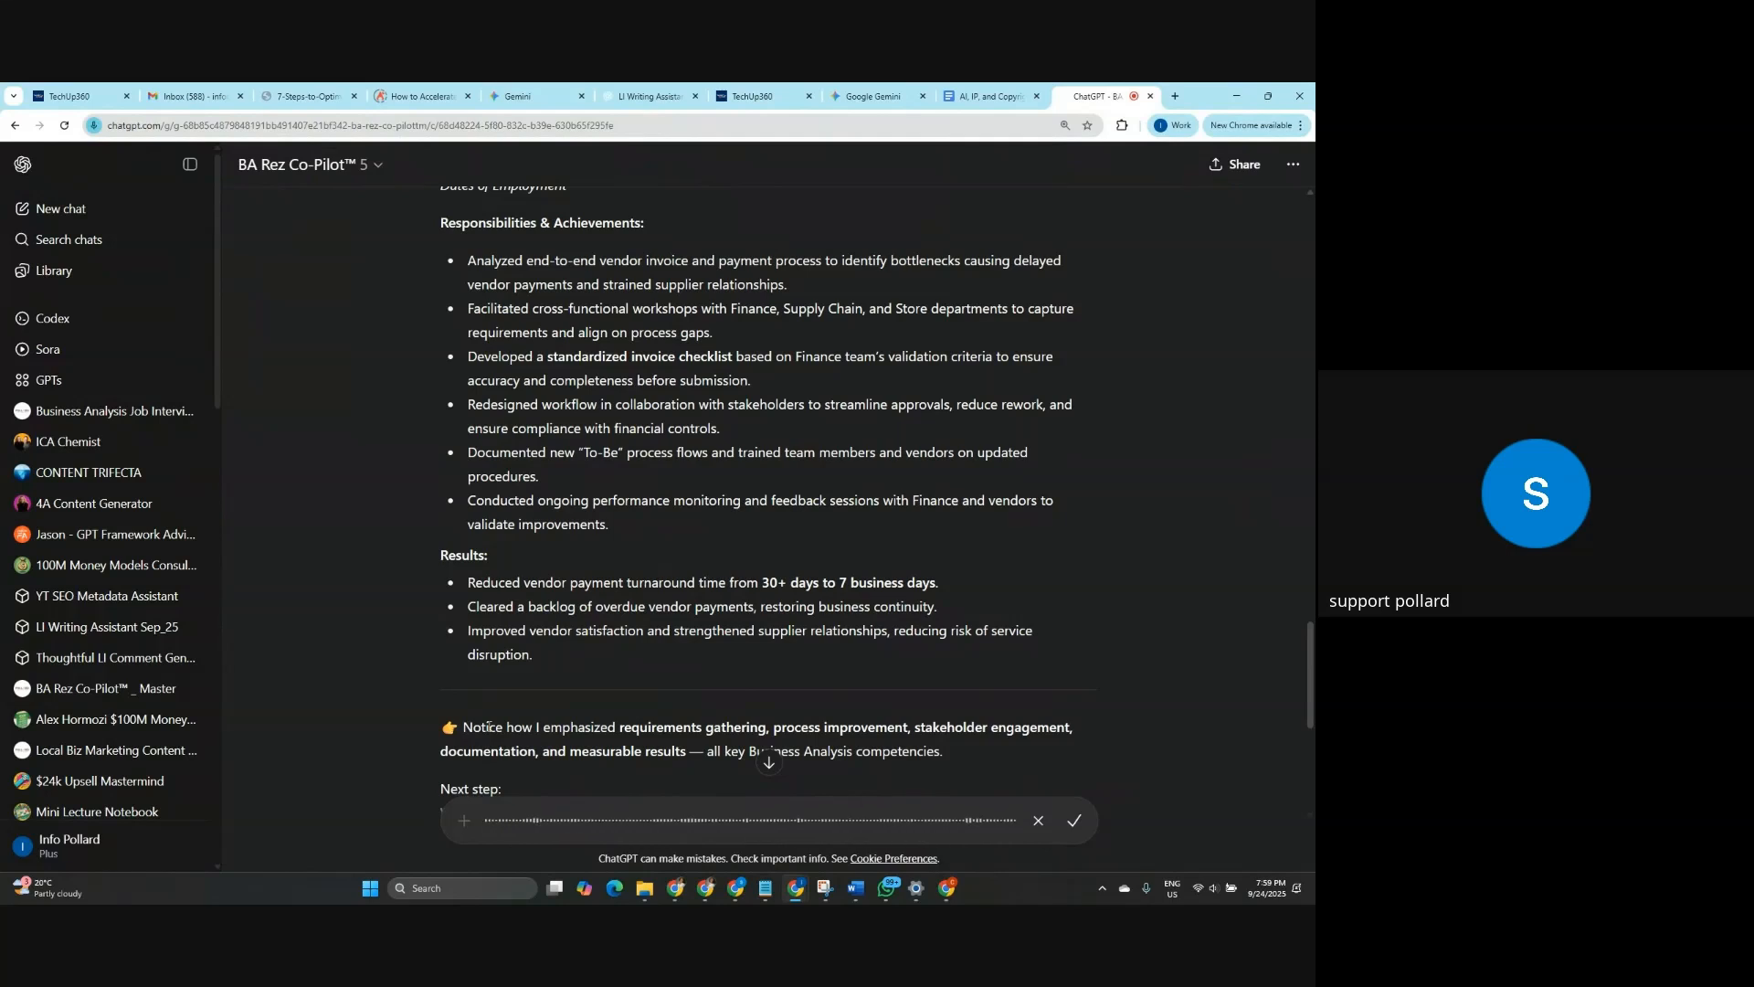
pyautogui.click(1074, 822)
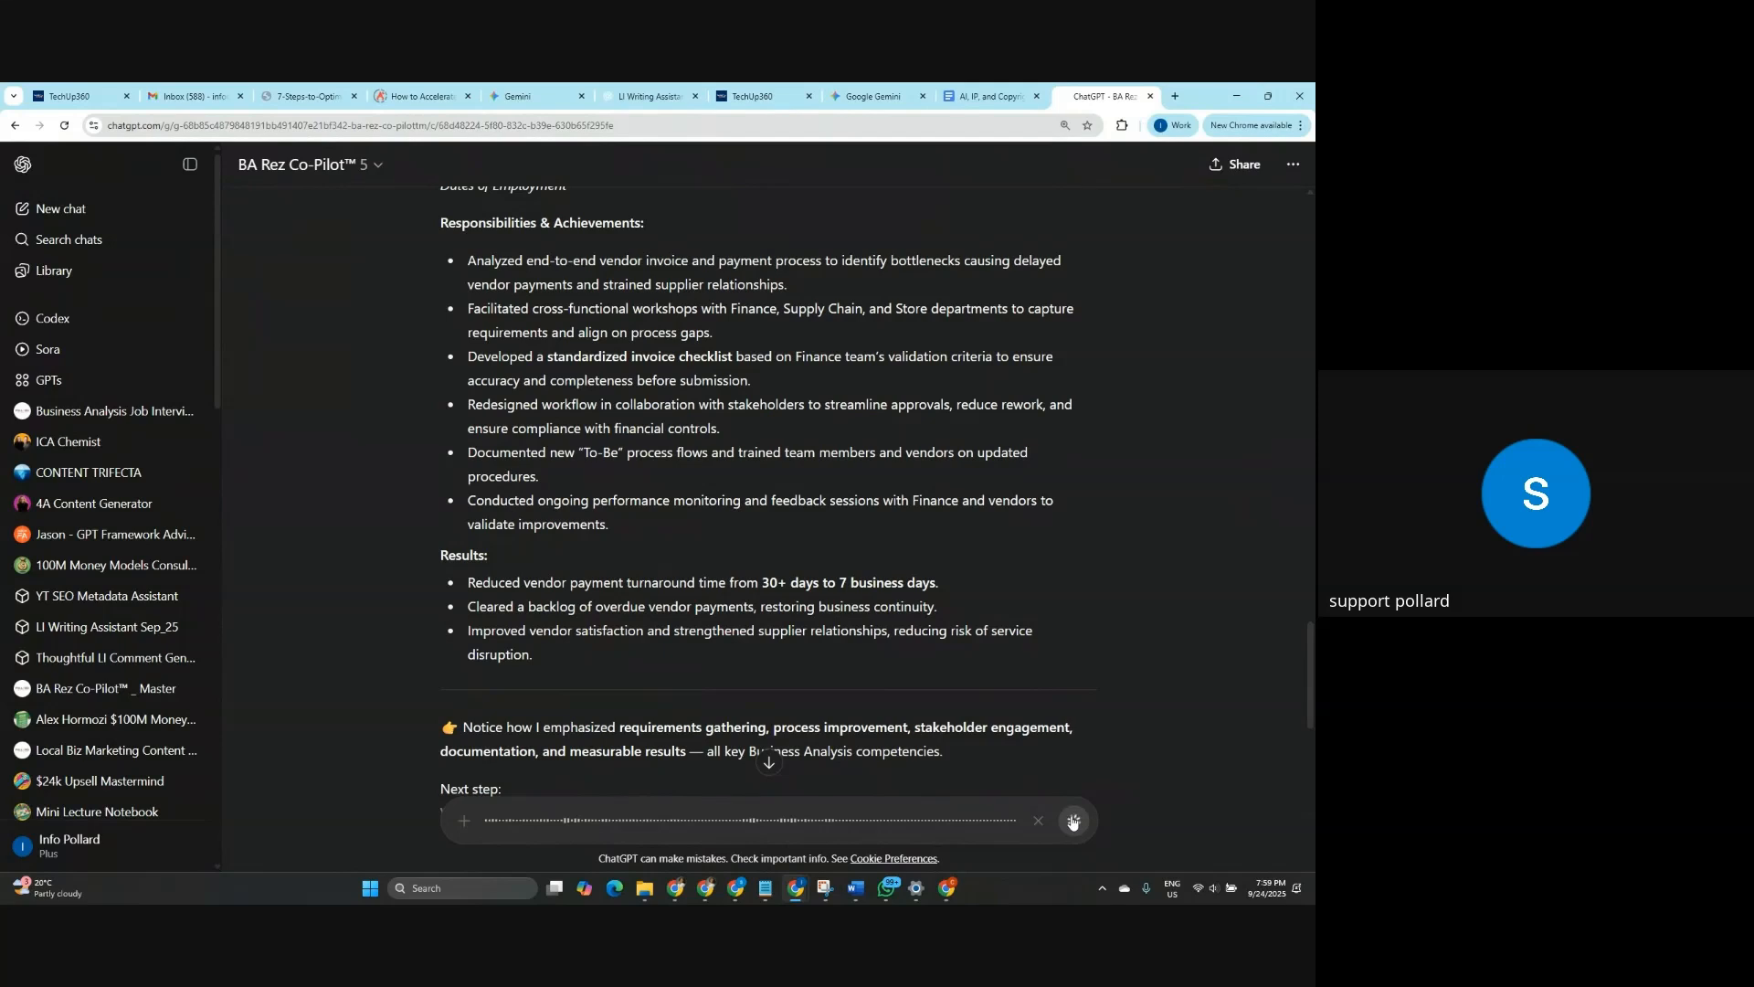
pyautogui.write('Here is the job posting :')
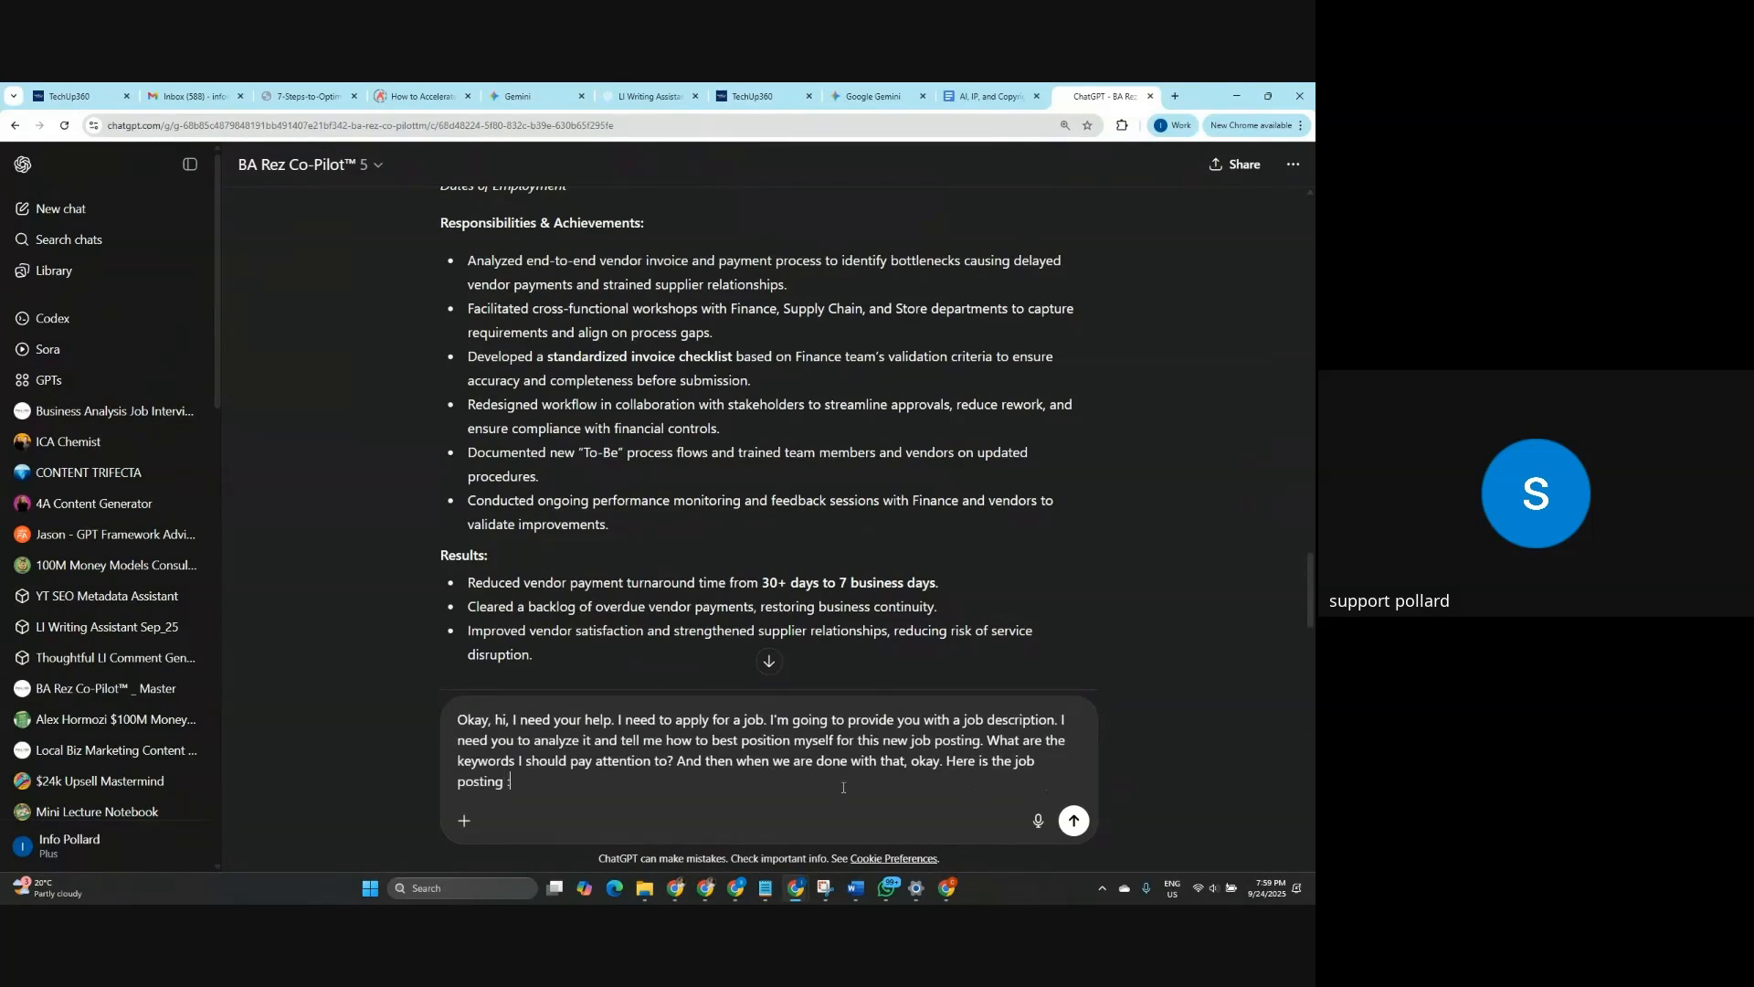
pyautogui.hotkey('ctrl', 'v')
pyautogui.press('Return')
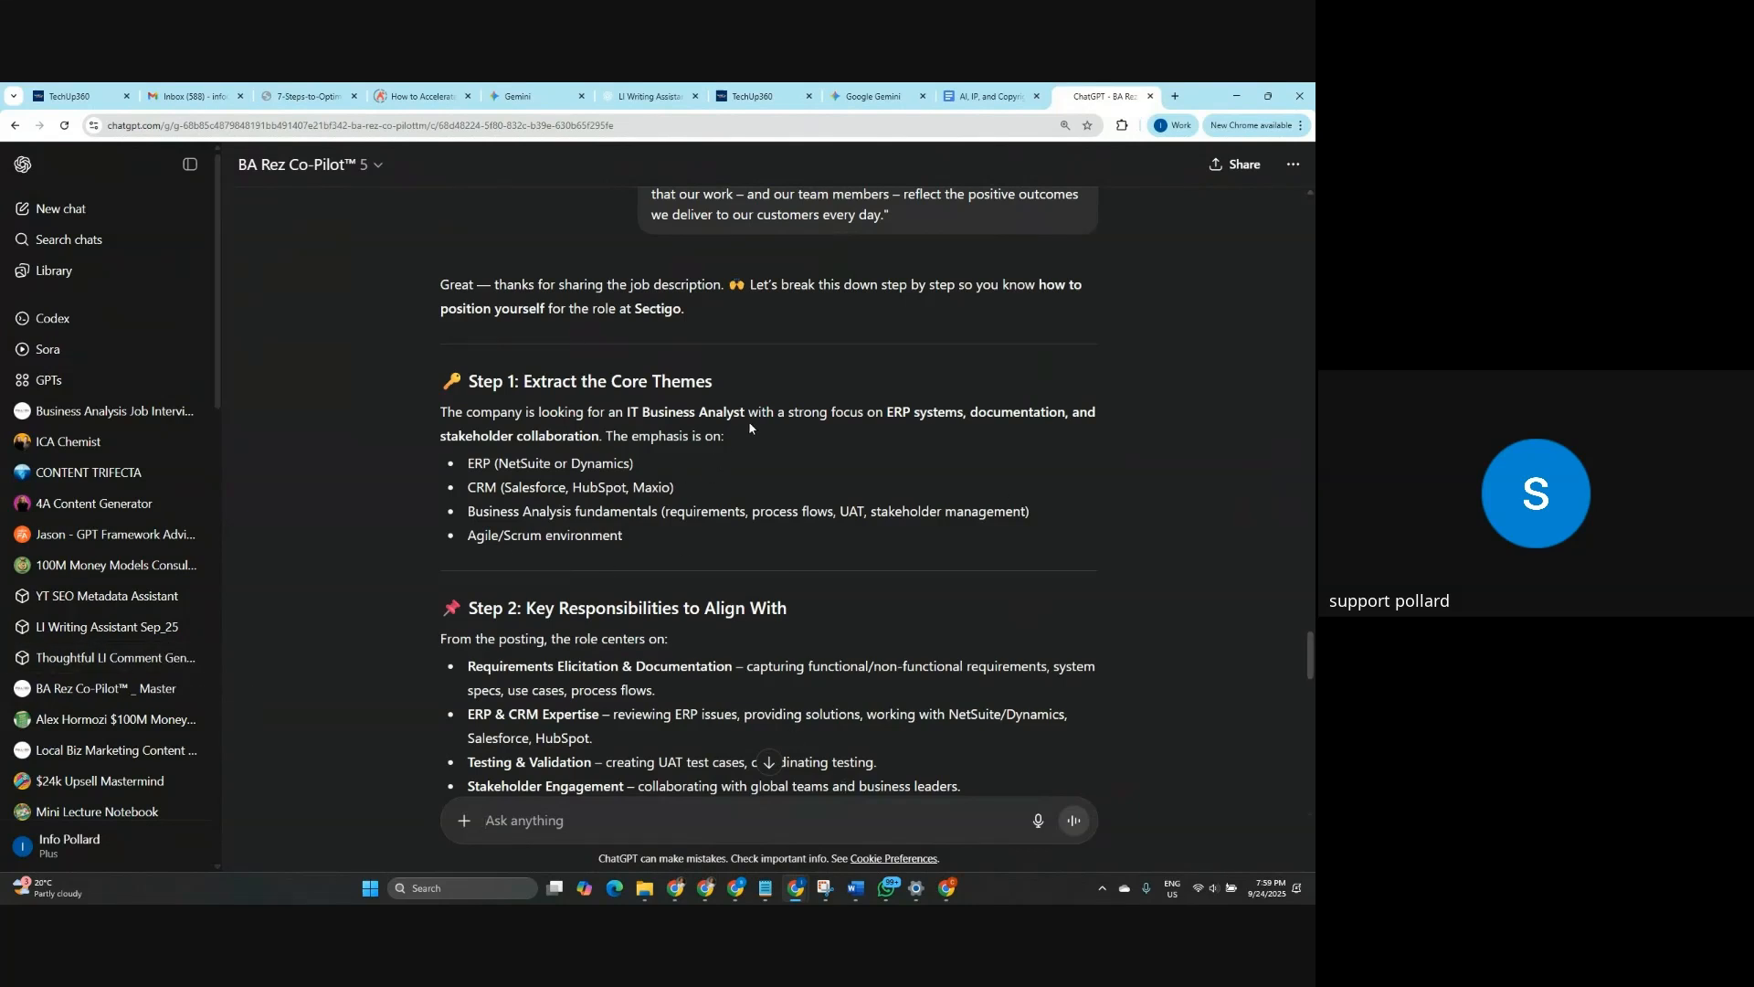
# Review the Sectigo posting analysis, covering core themes, key responsibilities, keywords and phrases, positioning advice and the suggested next step.
pyautogui.scroll(-2, 749, 420)
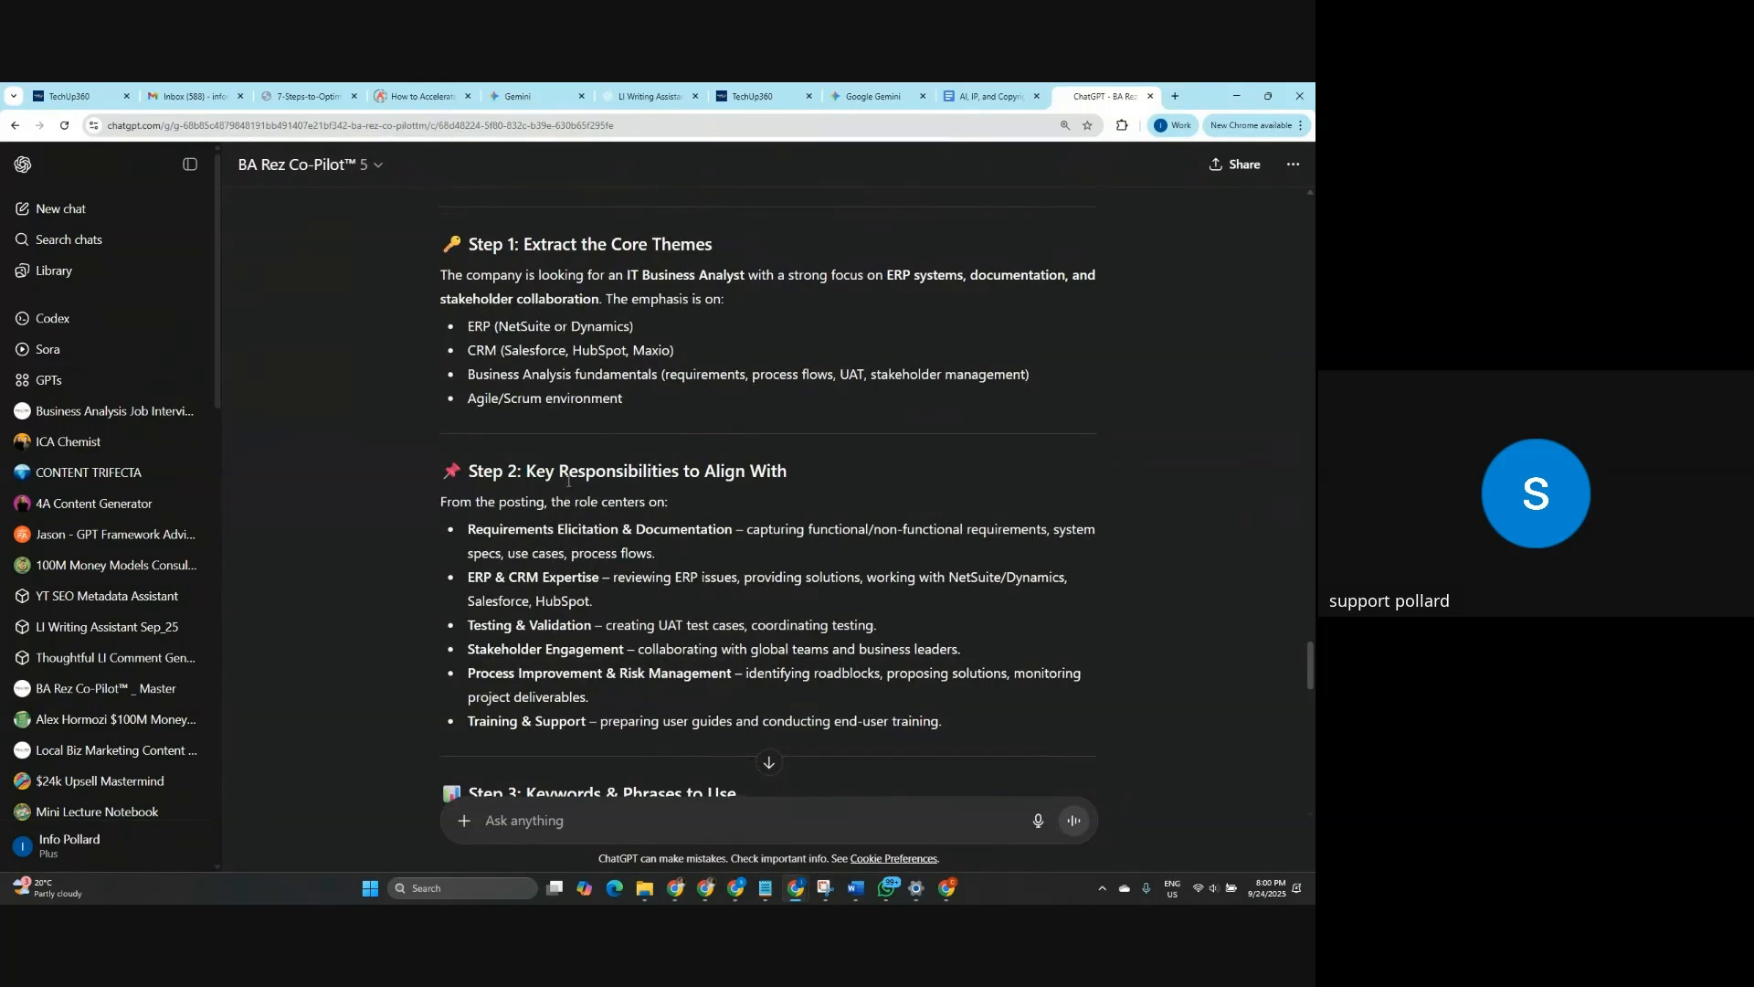
pyautogui.scroll(1, 568, 481)
pyautogui.scroll(-5, 734, 401)
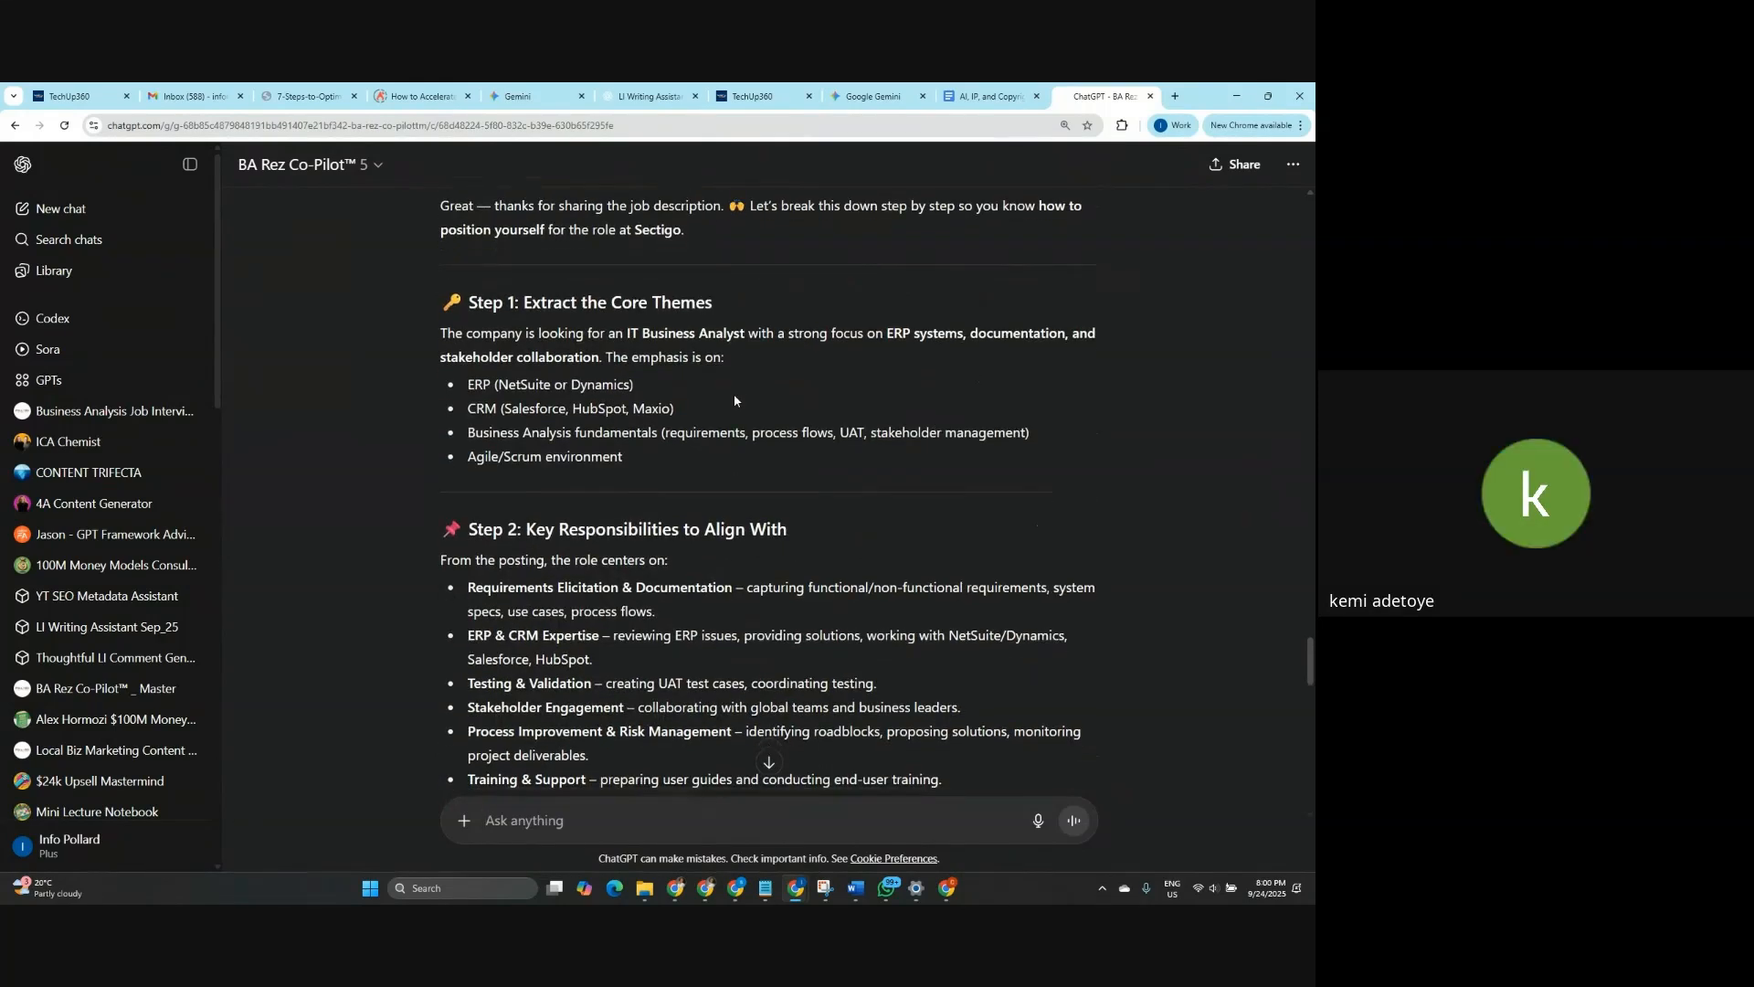
pyautogui.scroll(-3, 734, 400)
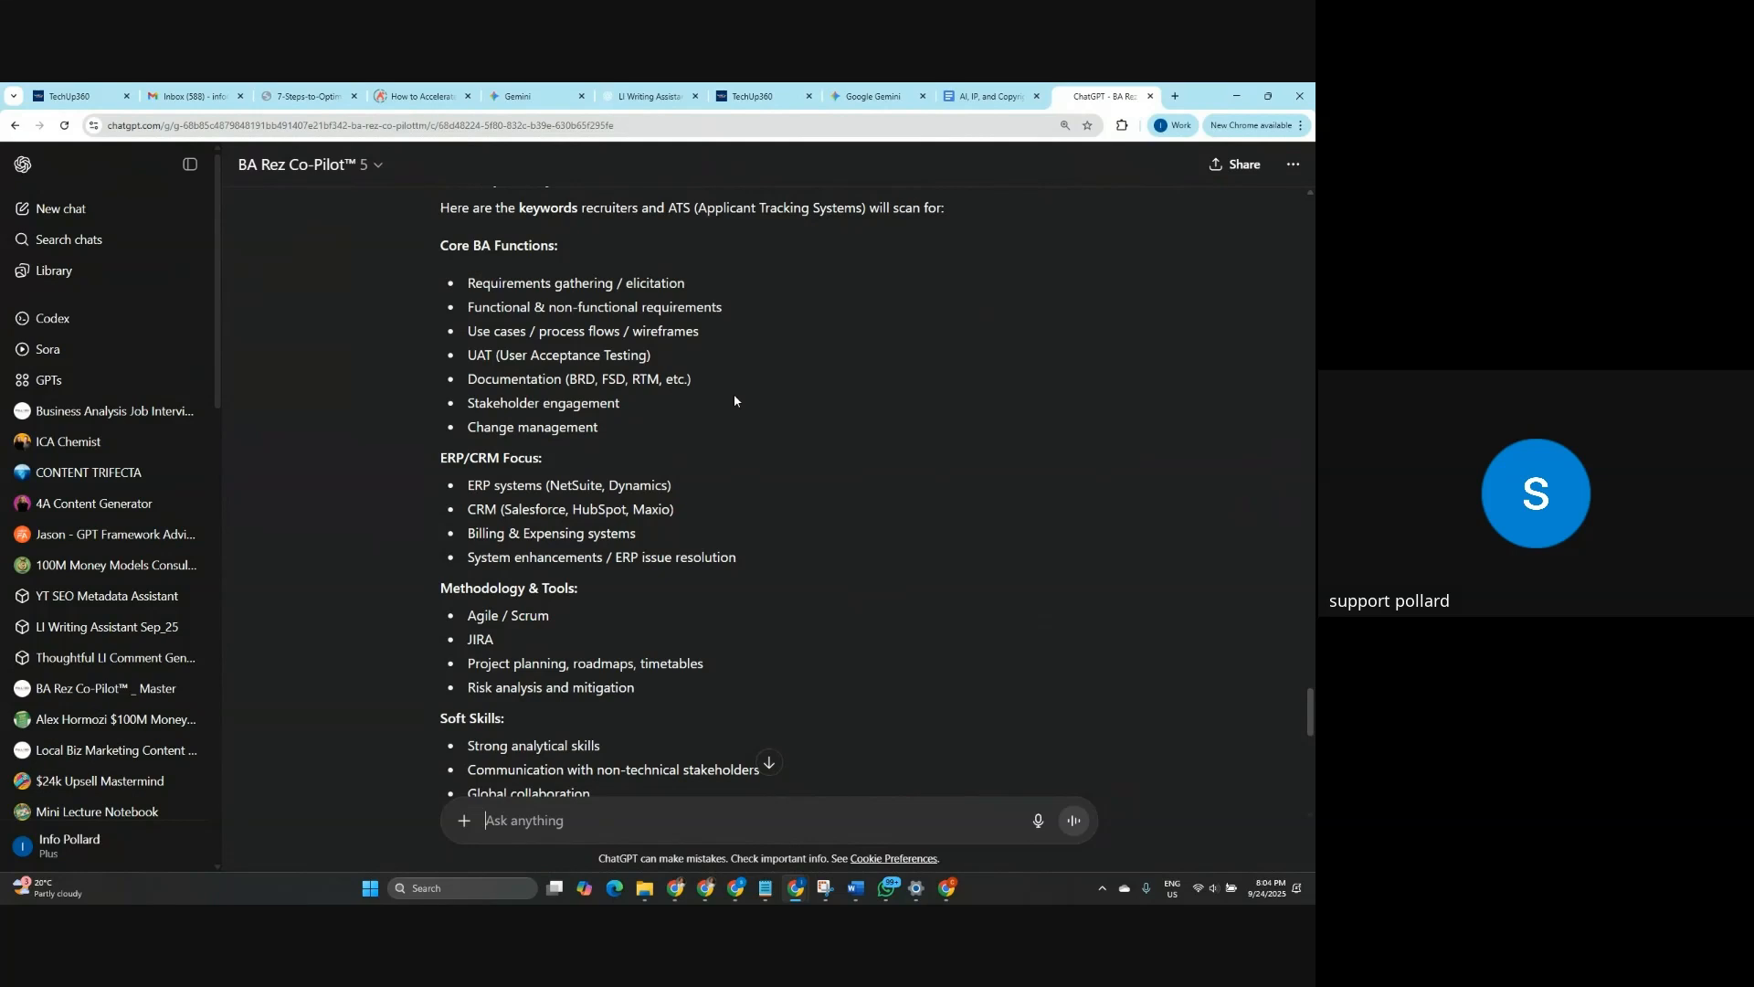
pyautogui.scroll(1, 735, 399)
pyautogui.scroll(-2, 850, 505)
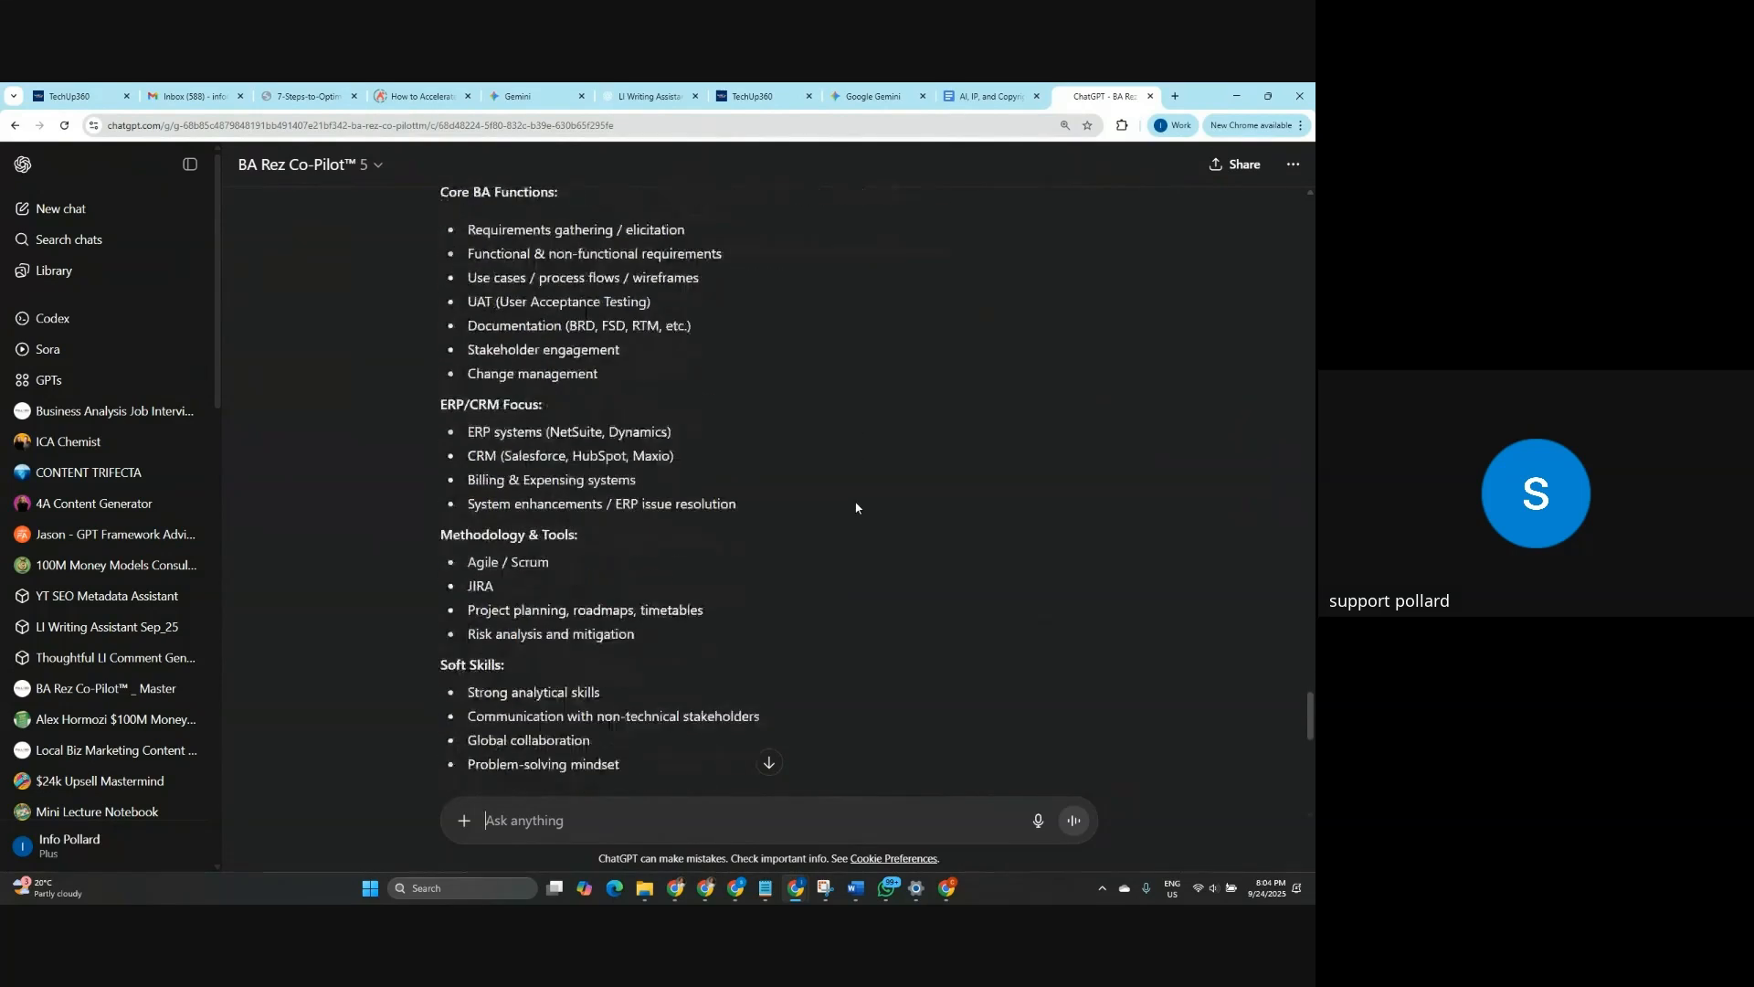
pyautogui.scroll(-4, 856, 508)
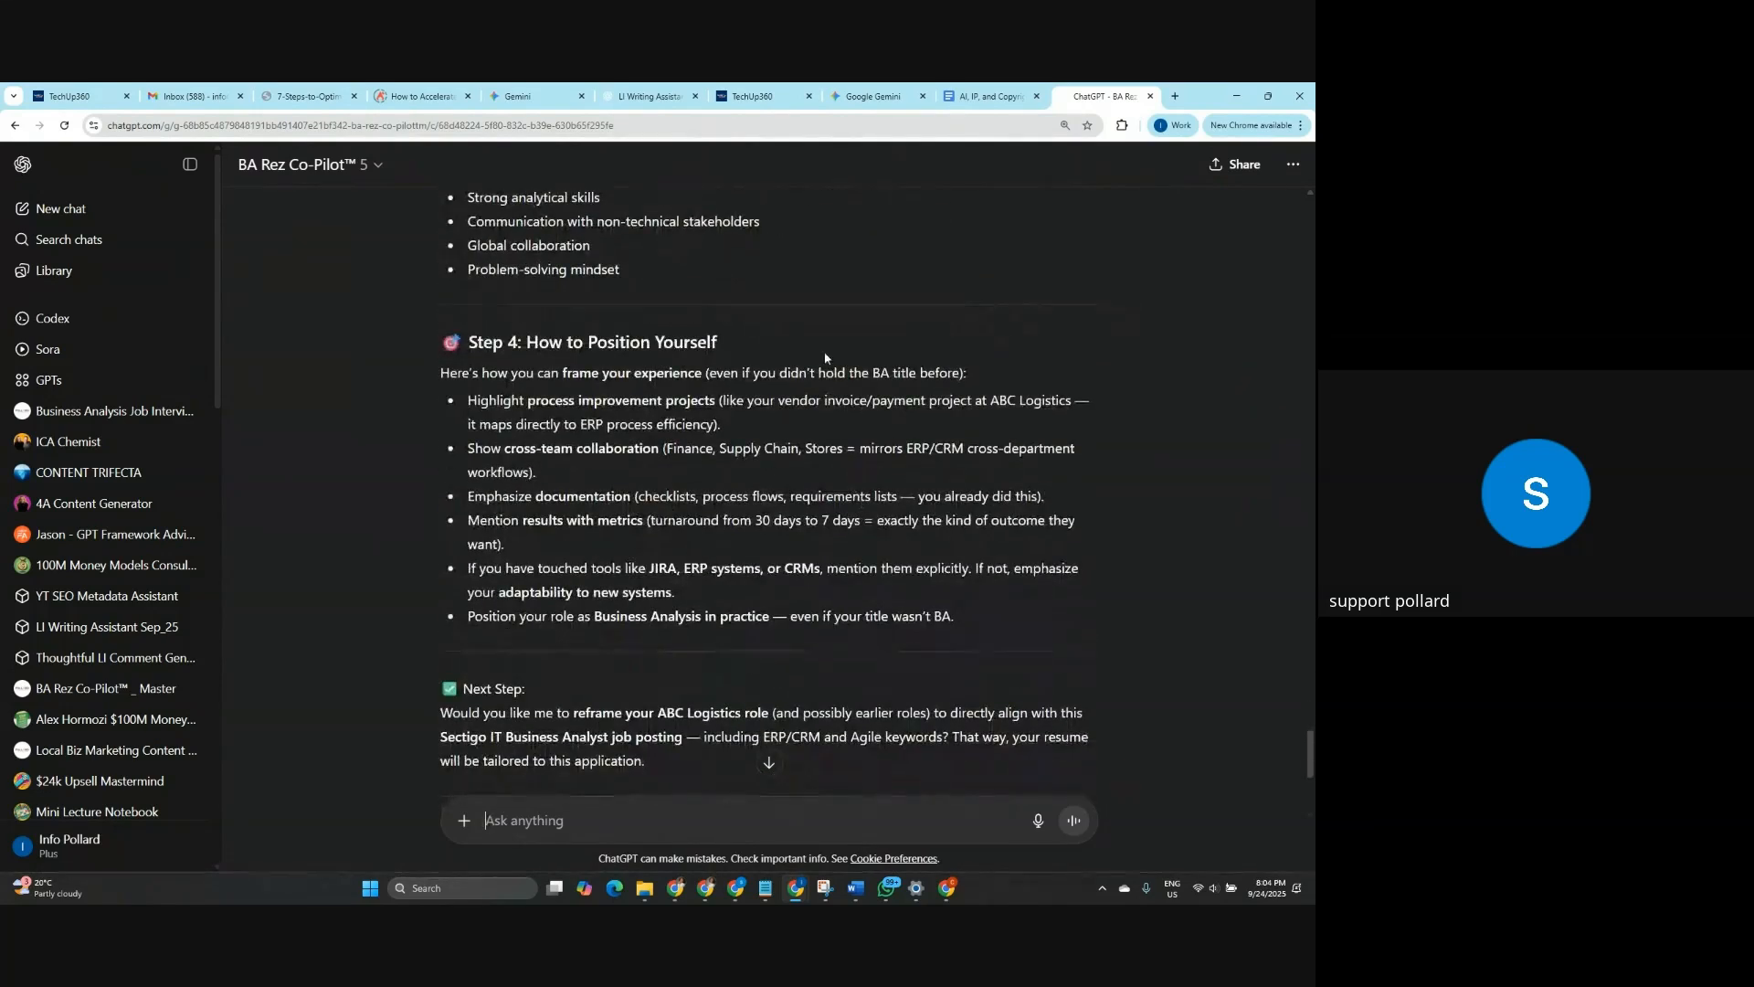
pyautogui.scroll(8, 825, 358)
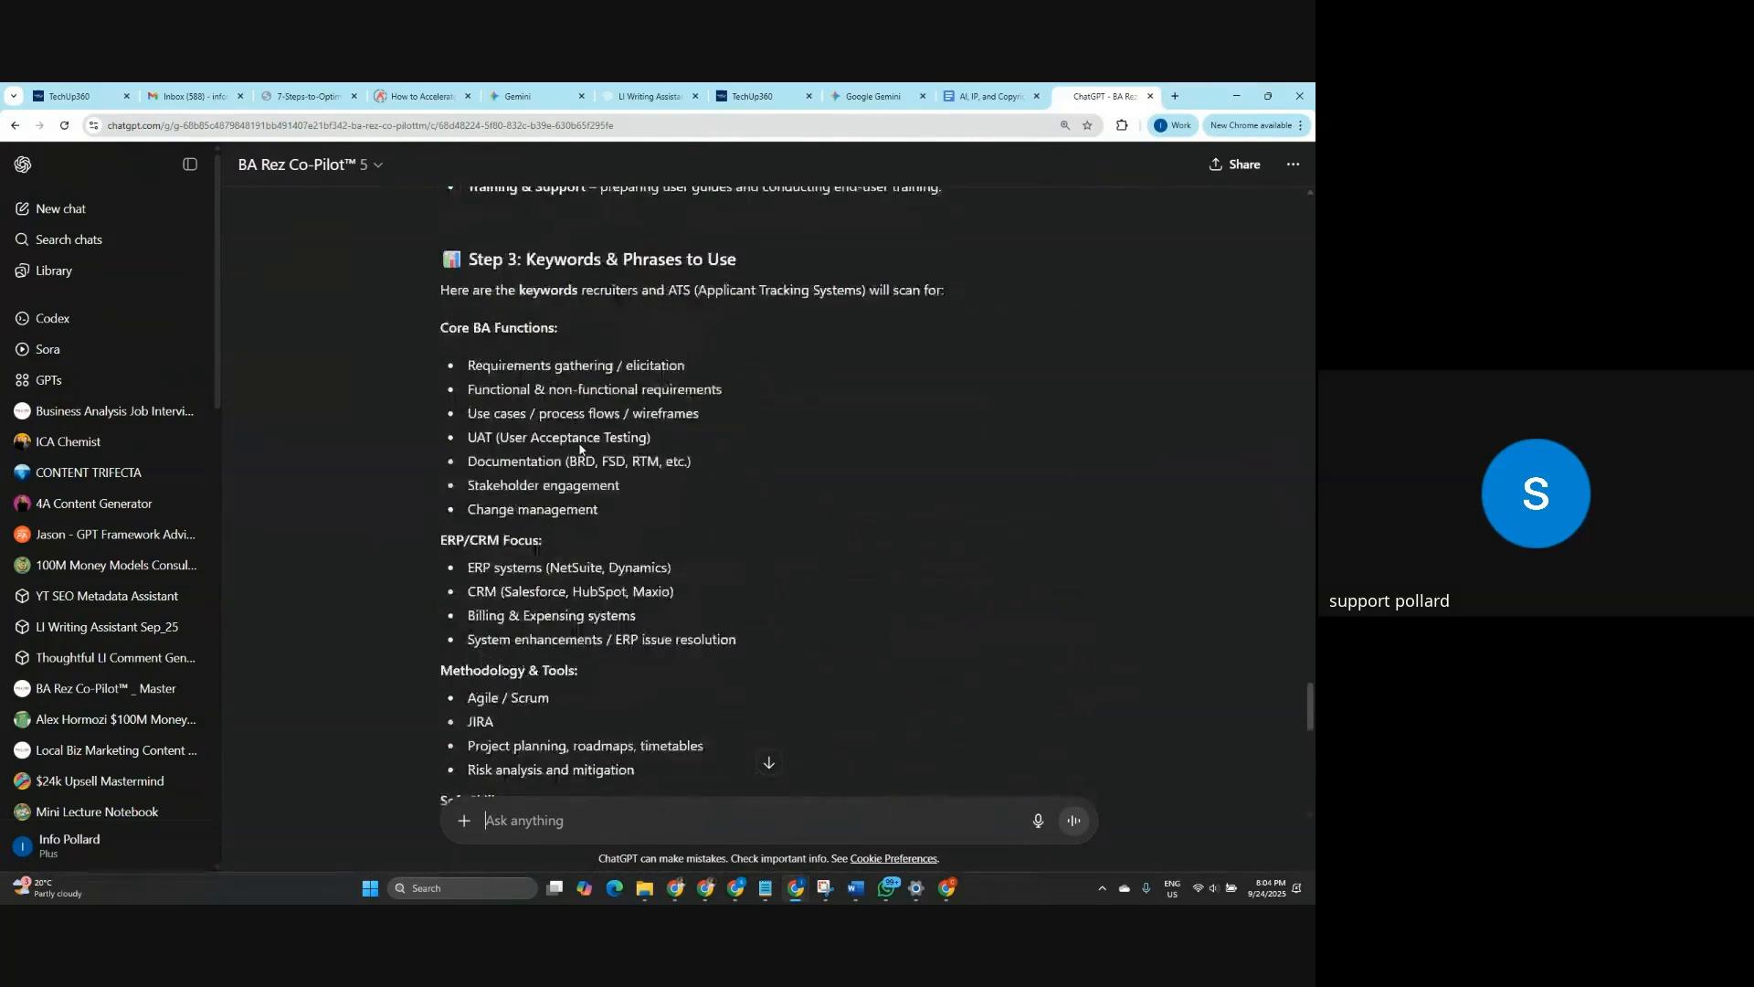
pyautogui.scroll(3, 582, 445)
pyautogui.scroll(-1, 585, 442)
pyautogui.scroll(2, 587, 441)
pyautogui.scroll(-6, 591, 437)
pyautogui.scroll(-11, 590, 437)
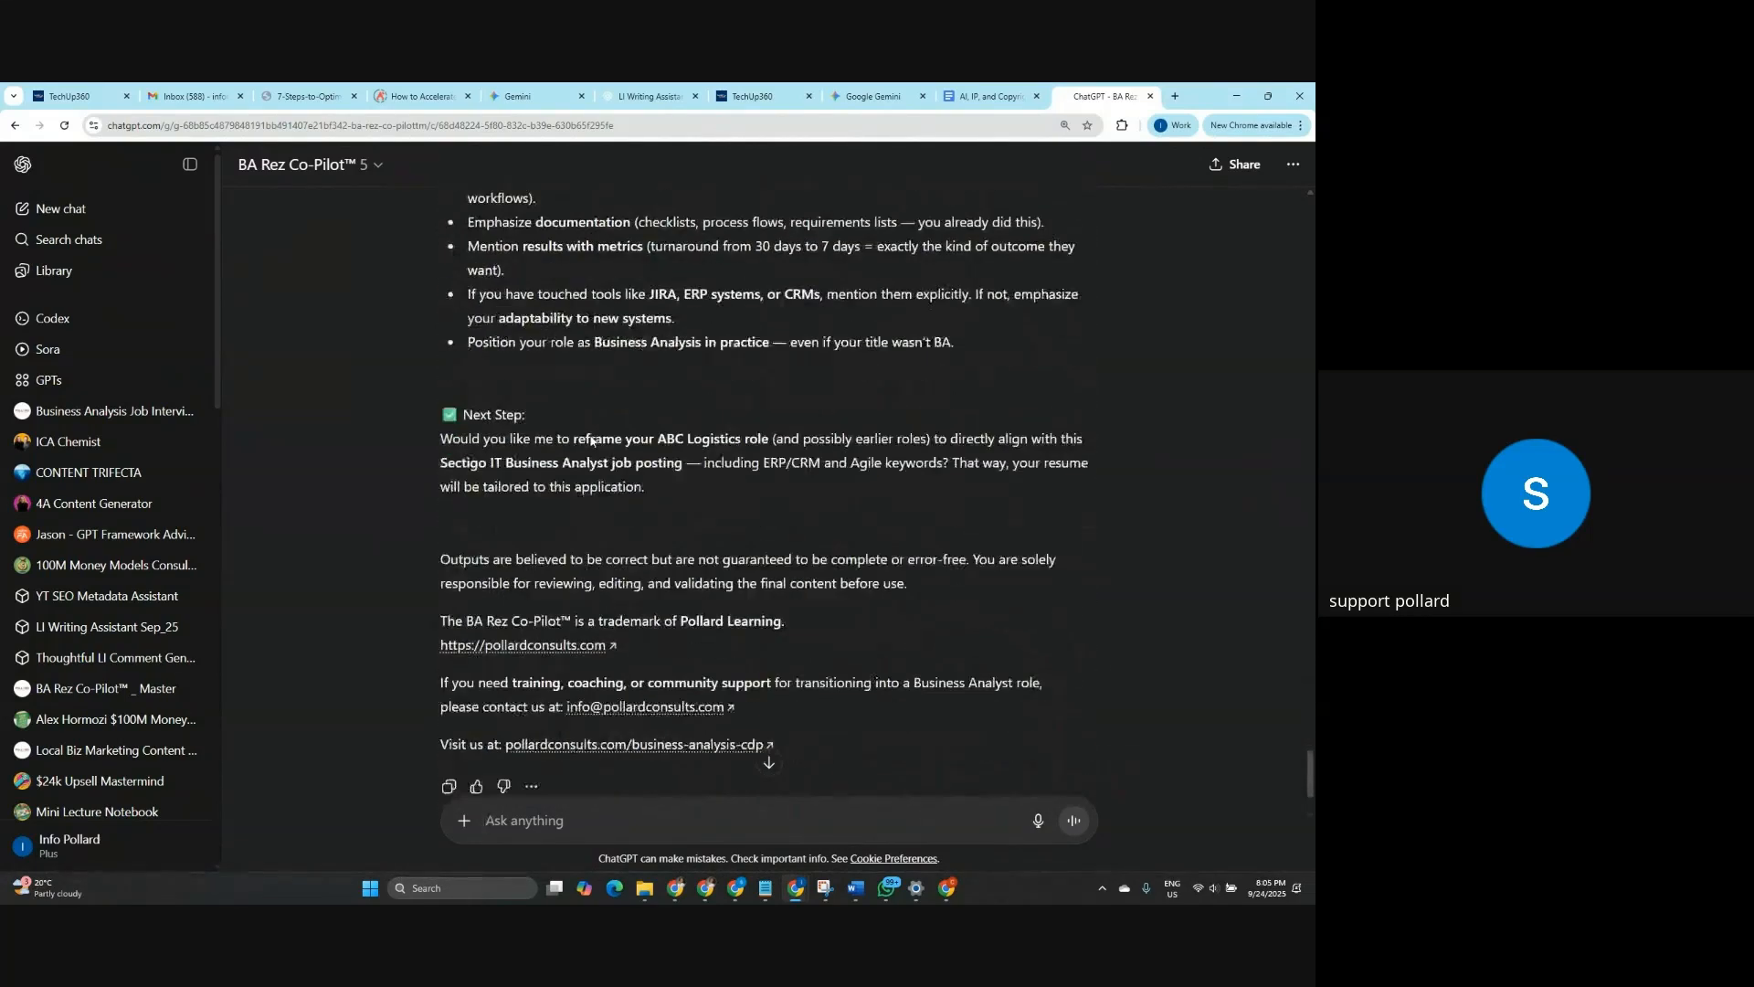
# Go back over the positioning advice and core themes, examining the Step 3 keywords for BA functions, ERP/CRM, methodology and soft skills.
pyautogui.scroll(3, 591, 442)
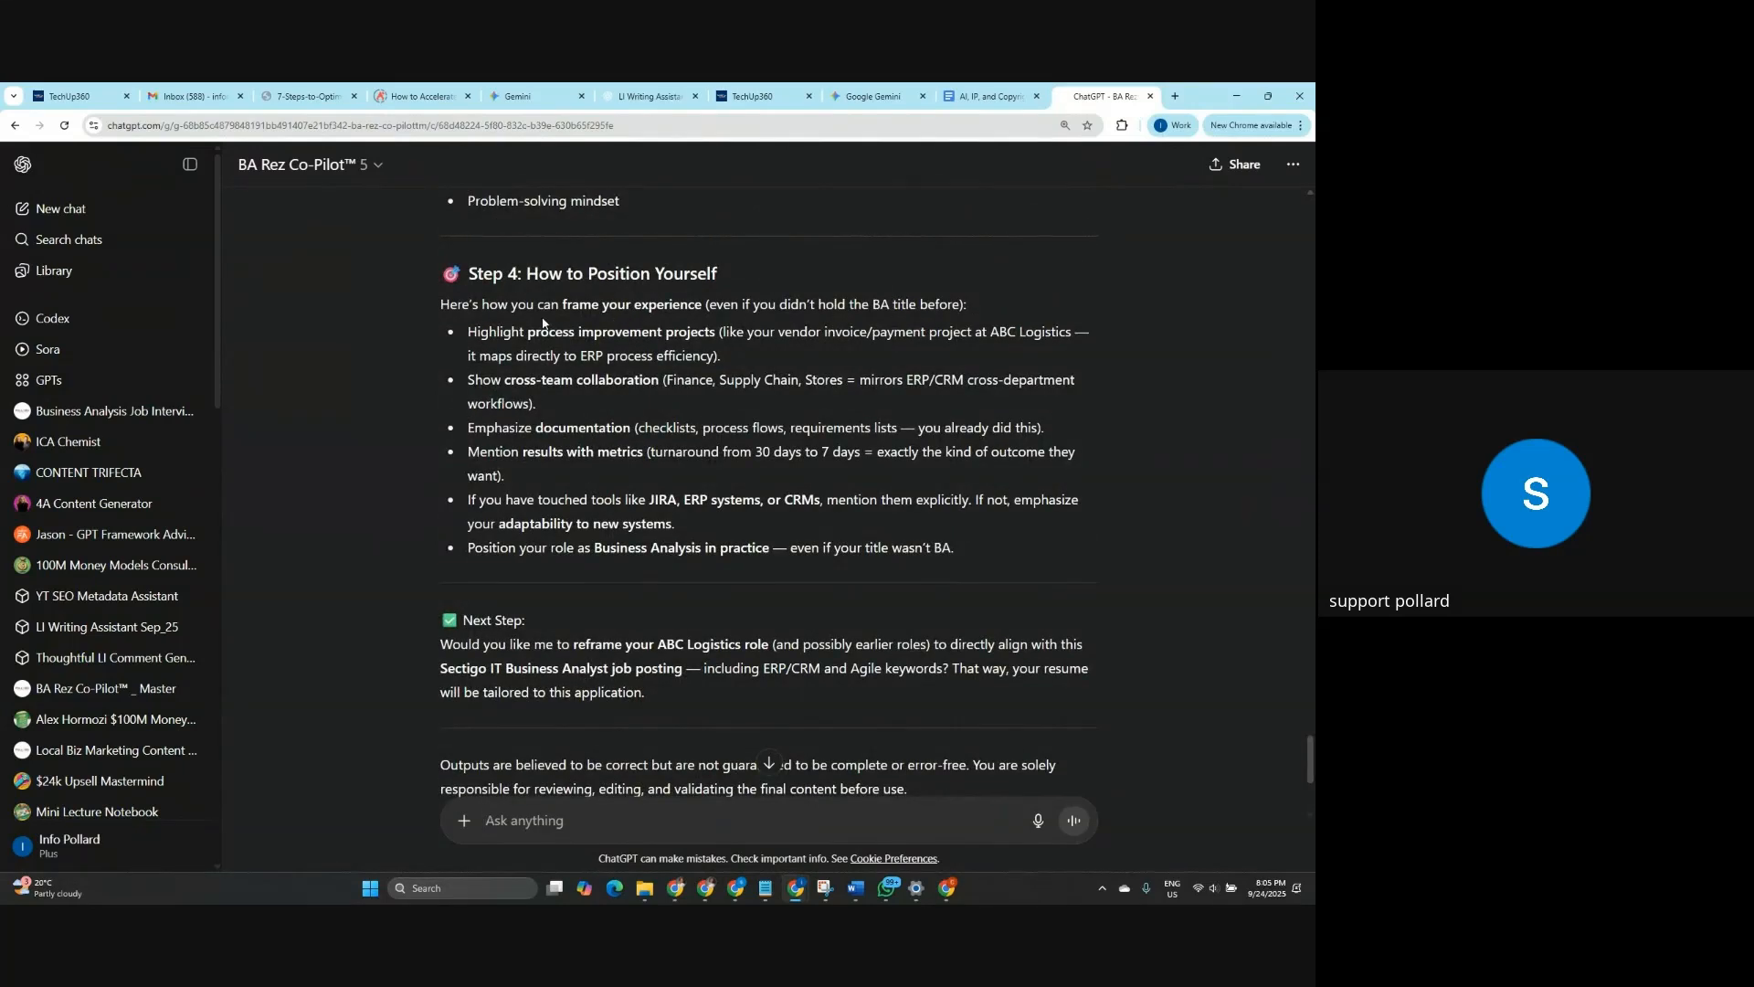
pyautogui.scroll(7, 775, 585)
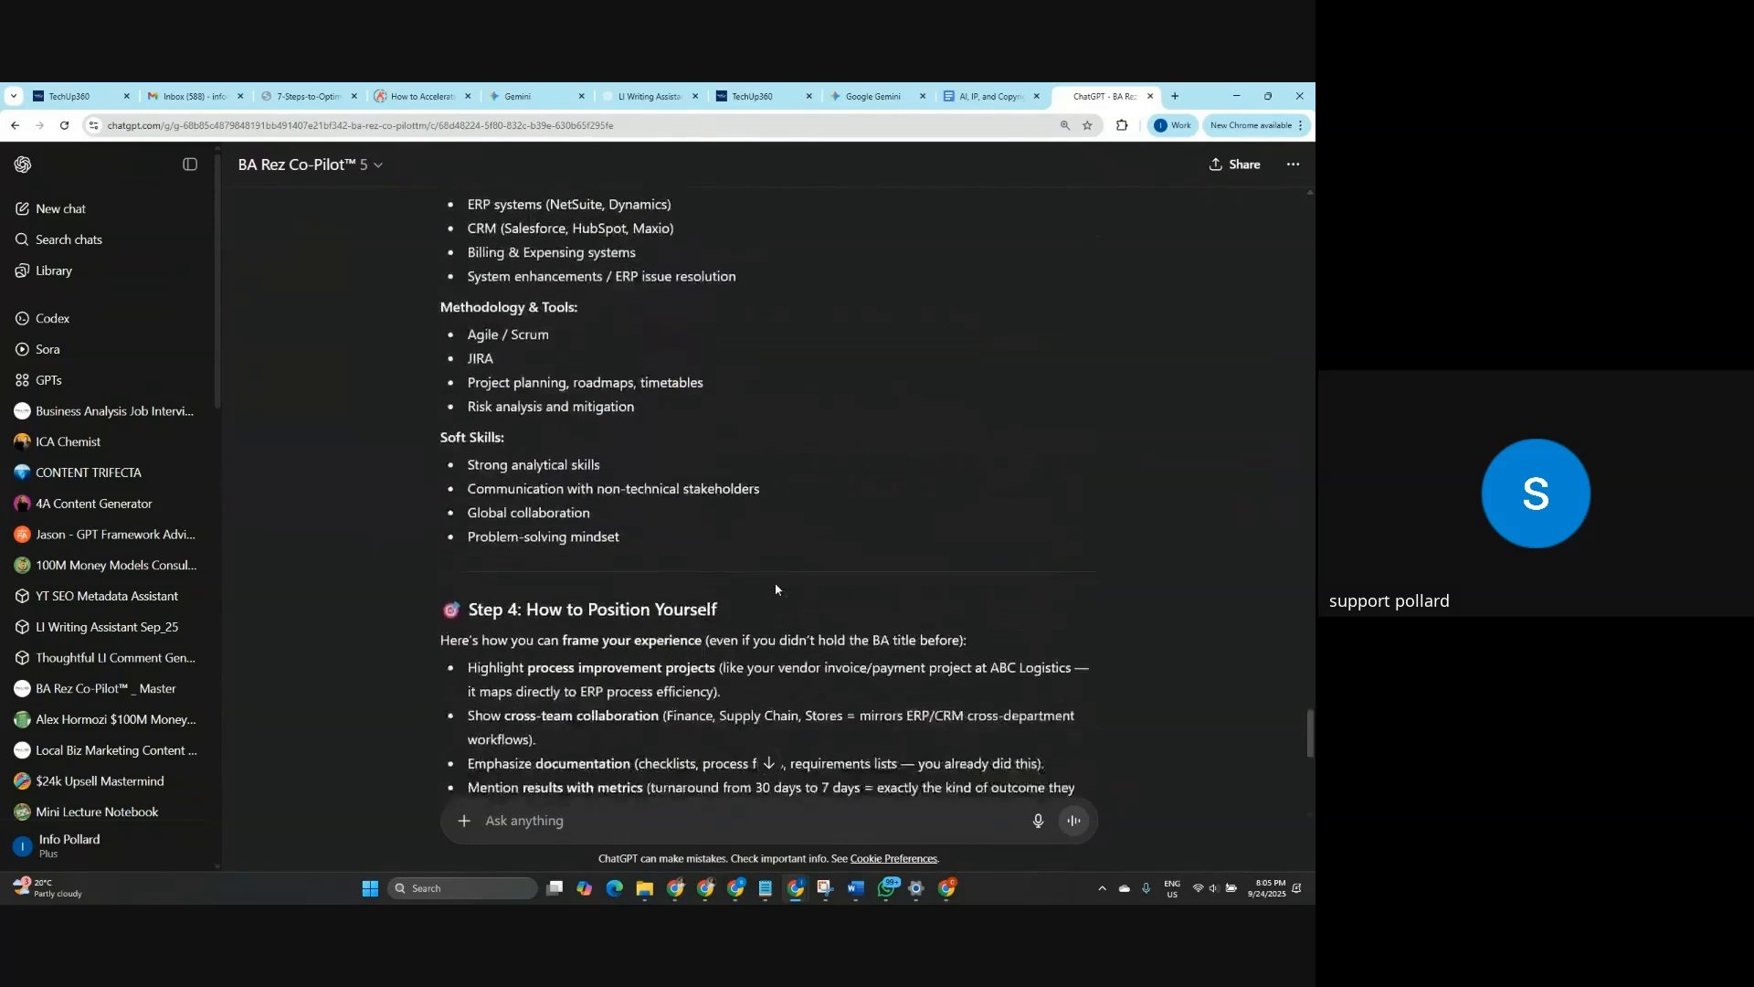
pyautogui.scroll(3, 612, 608)
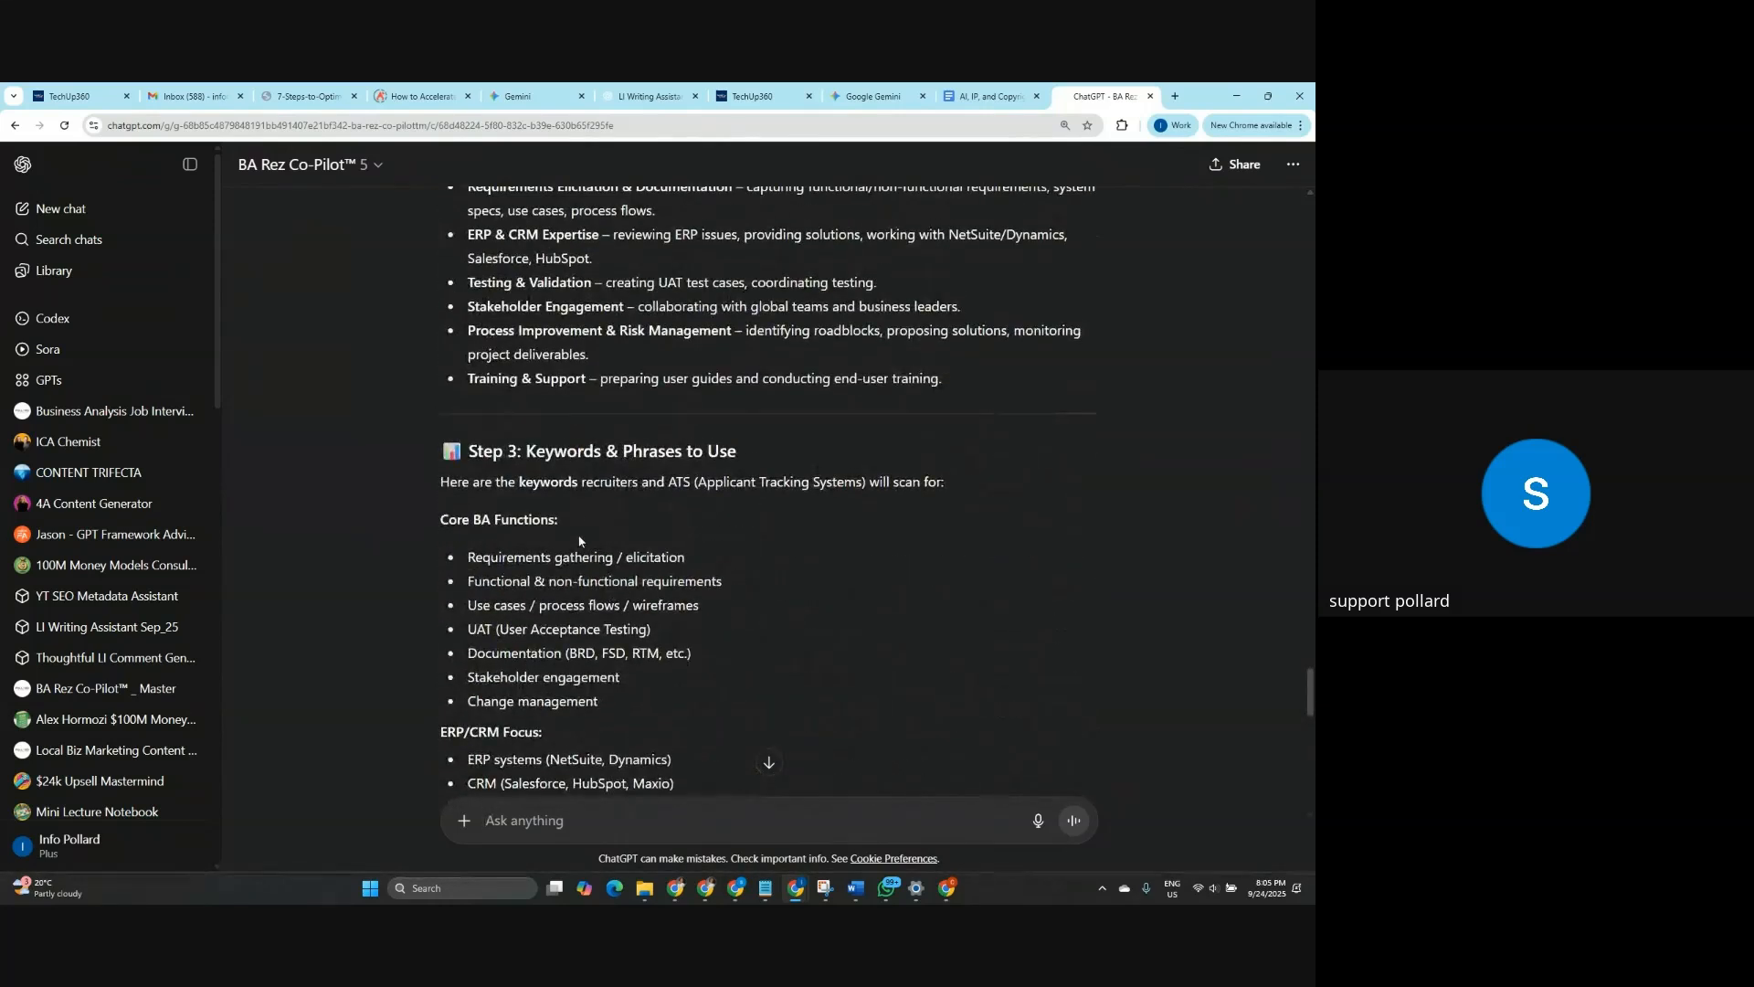
pyautogui.scroll(5, 580, 539)
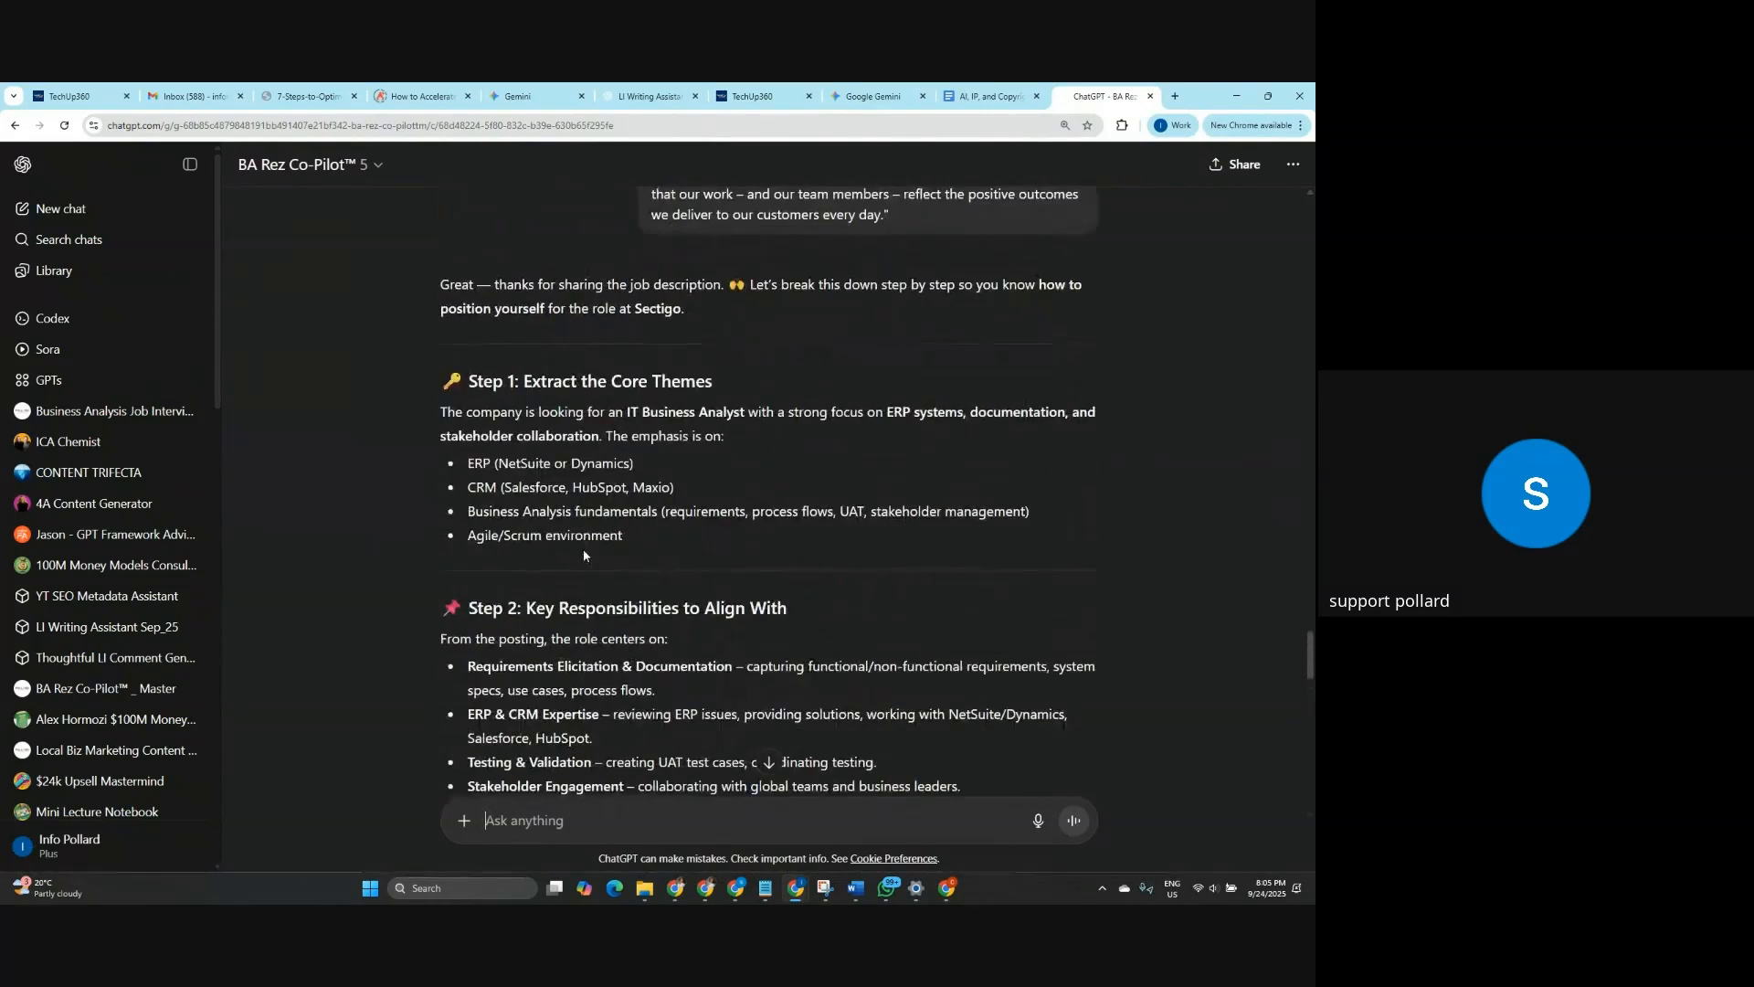
pyautogui.scroll(-6, 583, 555)
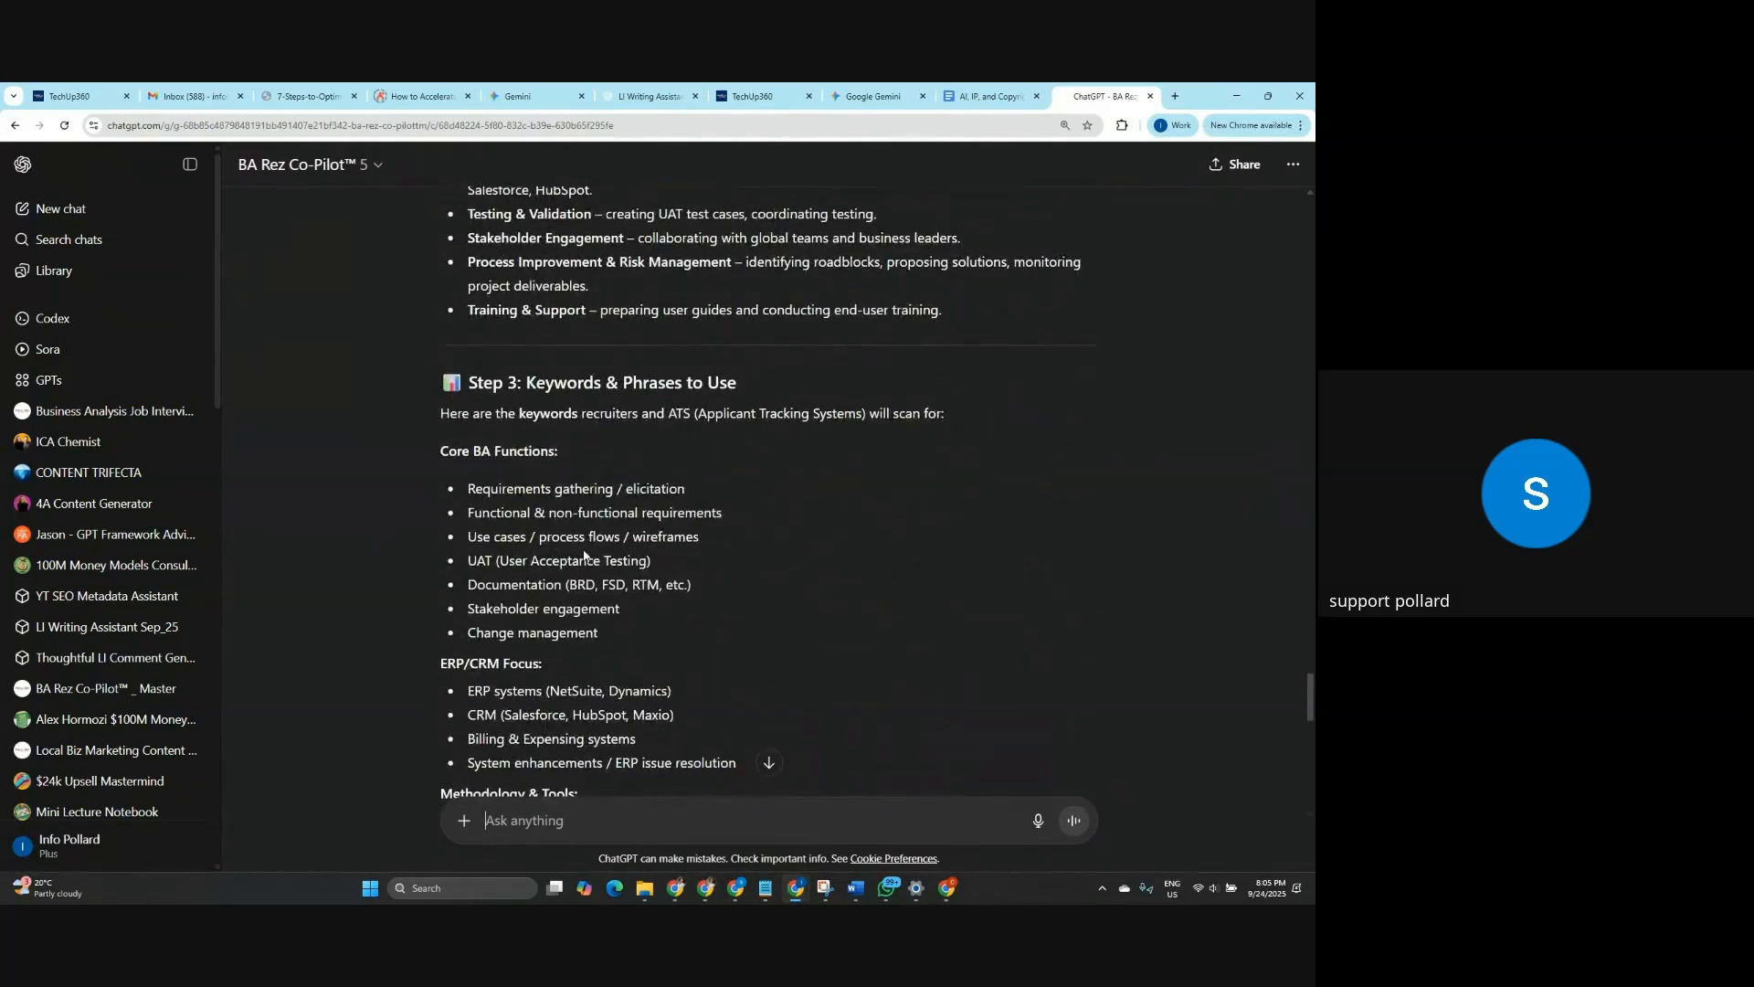
pyautogui.scroll(1, 583, 562)
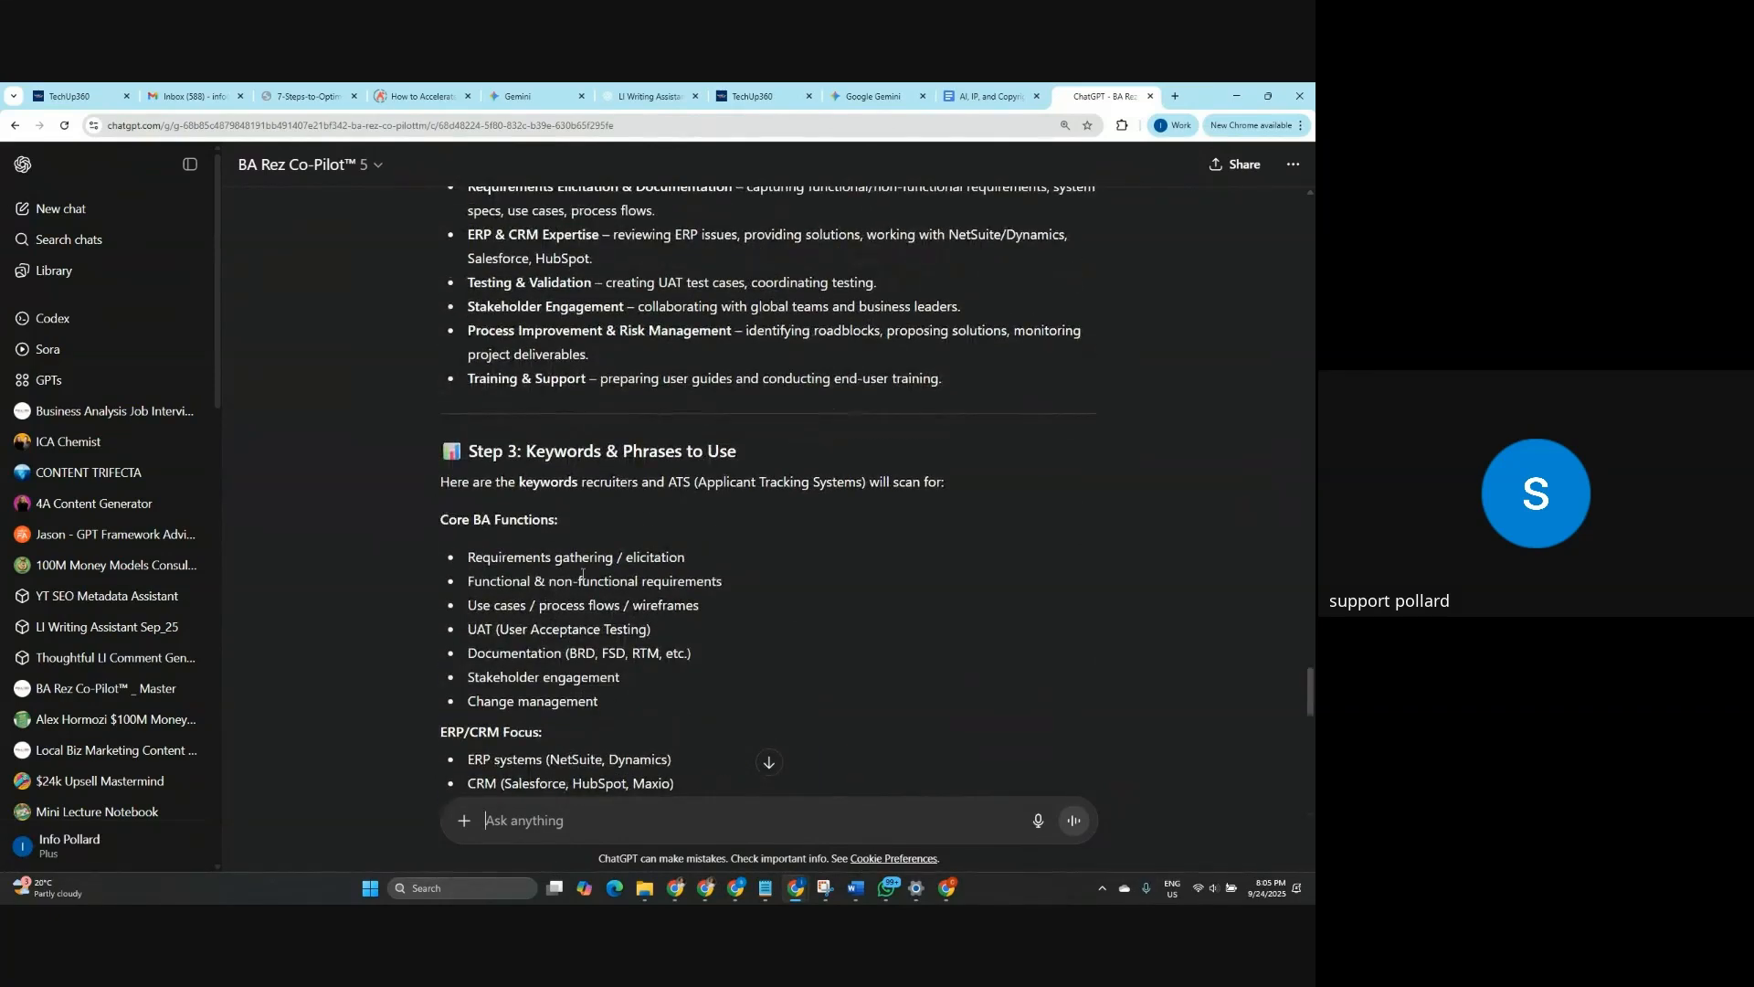
pyautogui.scroll(-2, 586, 571)
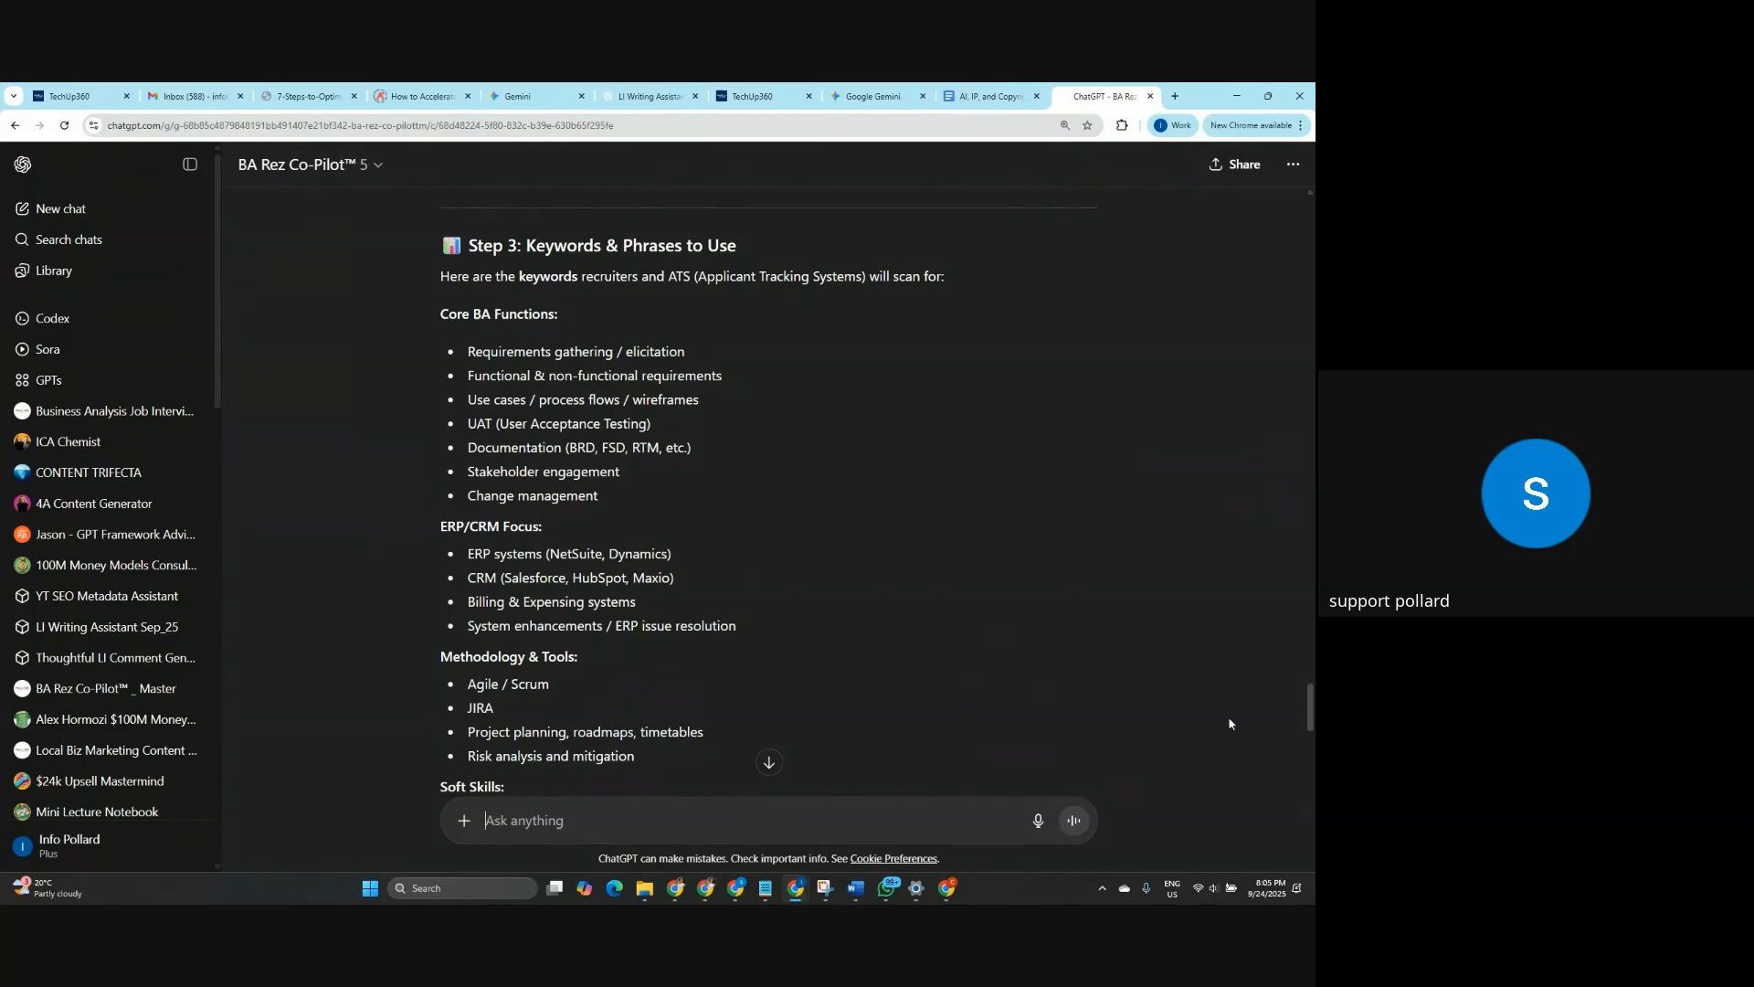
pyautogui.scroll(-2, 841, 520)
pyautogui.scroll(-2, 841, 523)
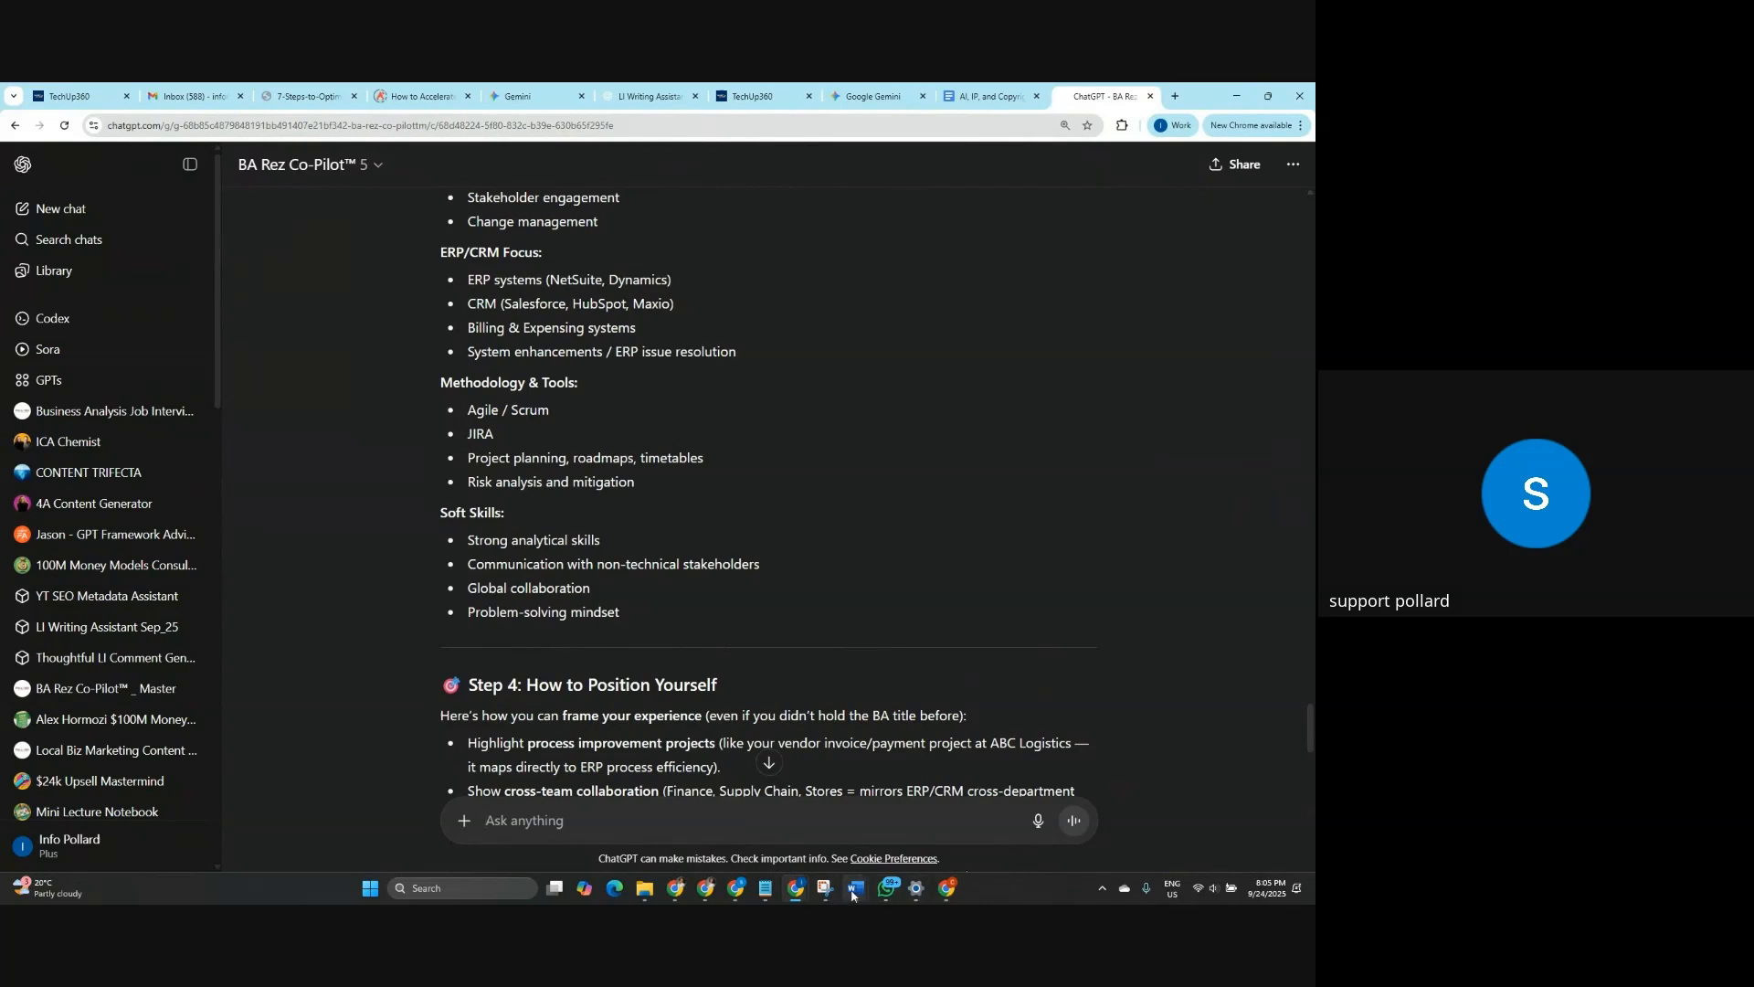
# Switch to the Sectigo resume document in Word and leave the Save a Copy page.
pyautogui.click(941, 828)
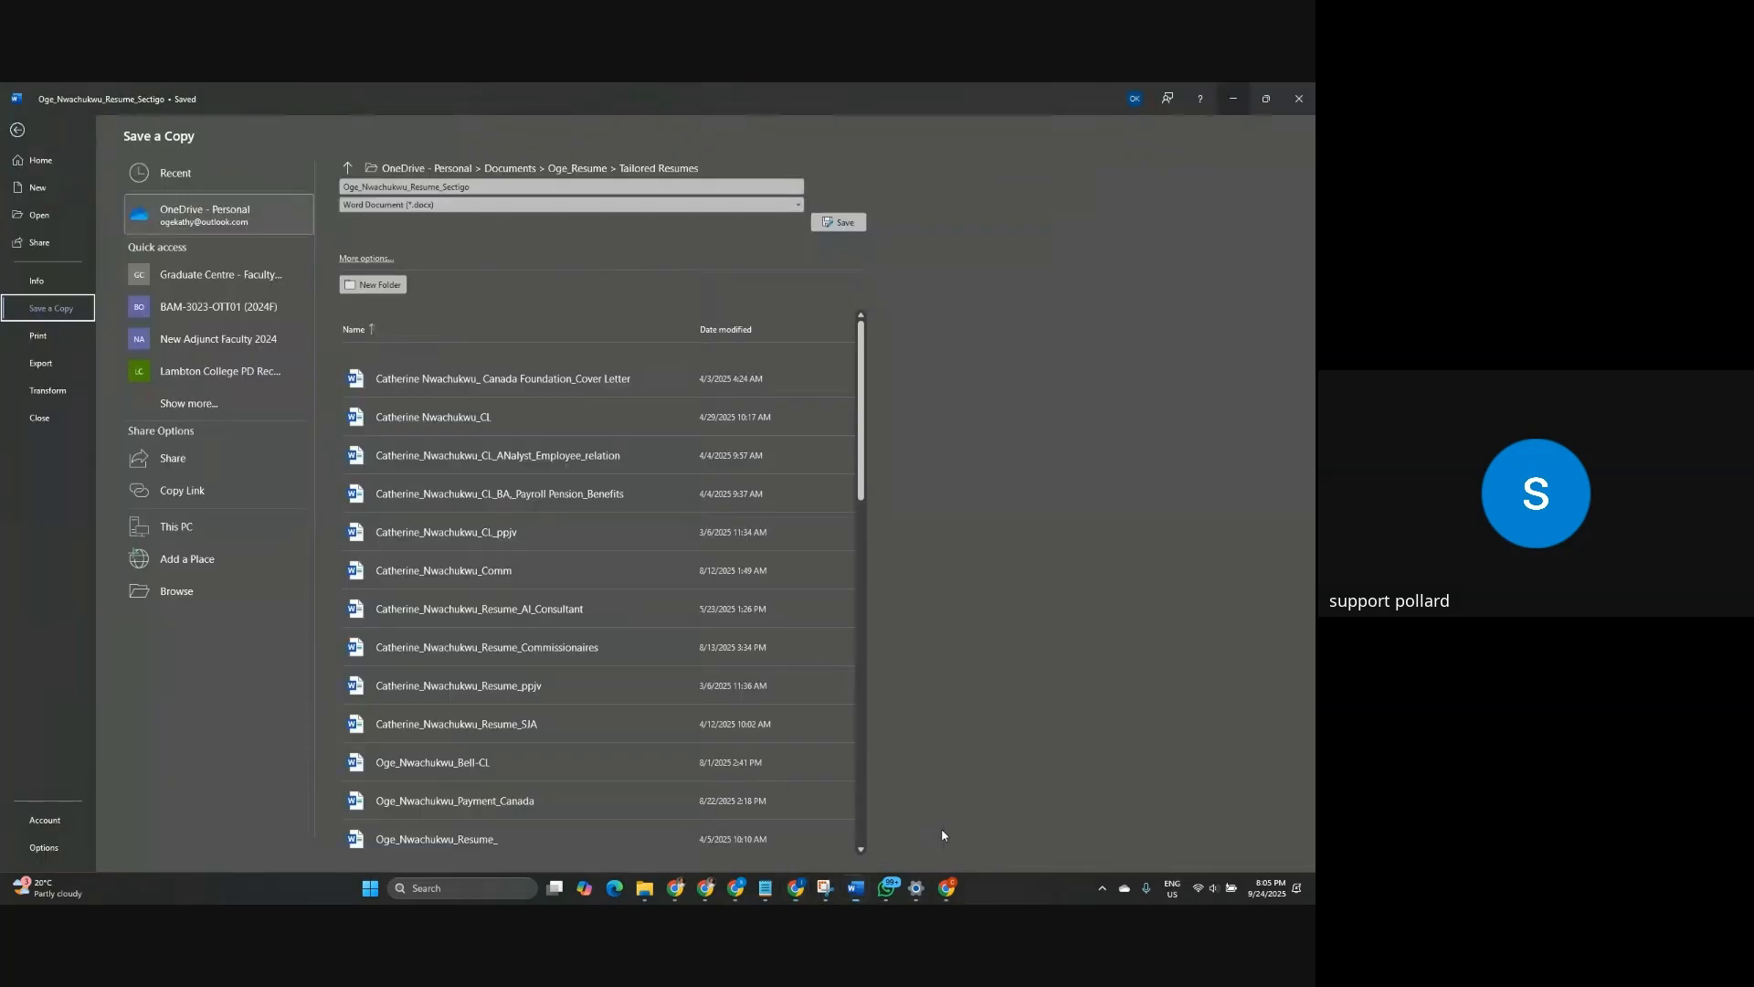
pyautogui.click(16, 131)
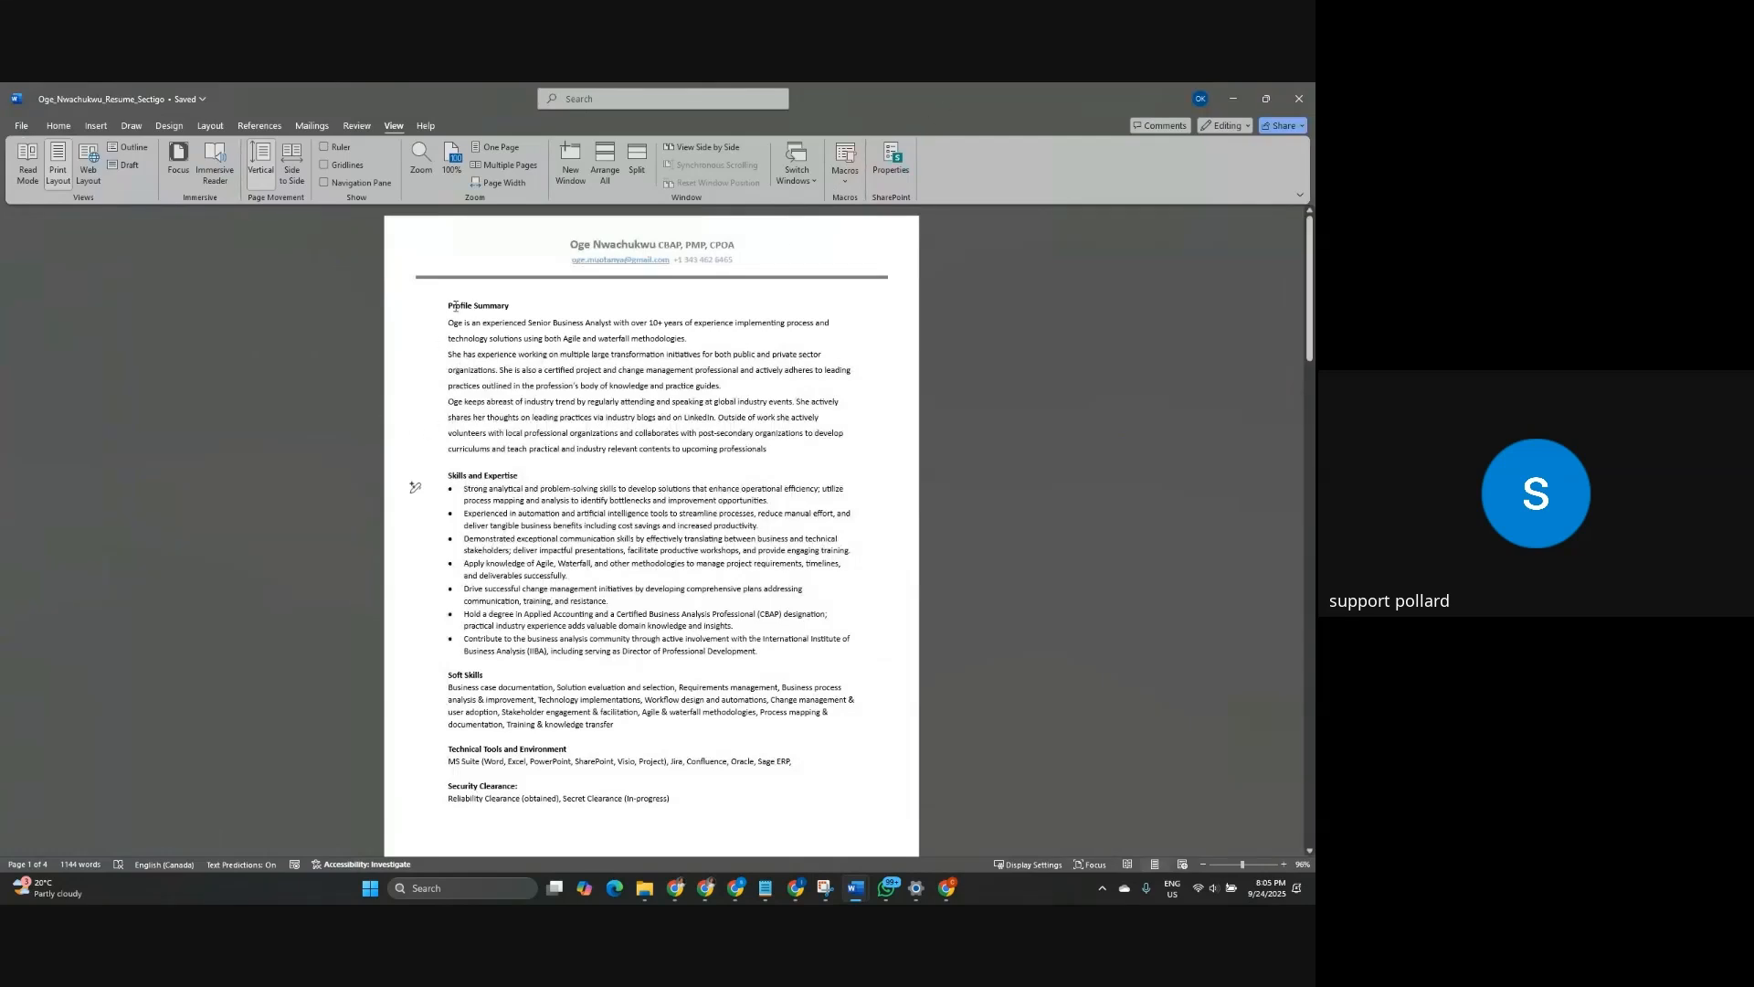
pyautogui.moveTo(414, 302); pyautogui.dragTo(414, 712)
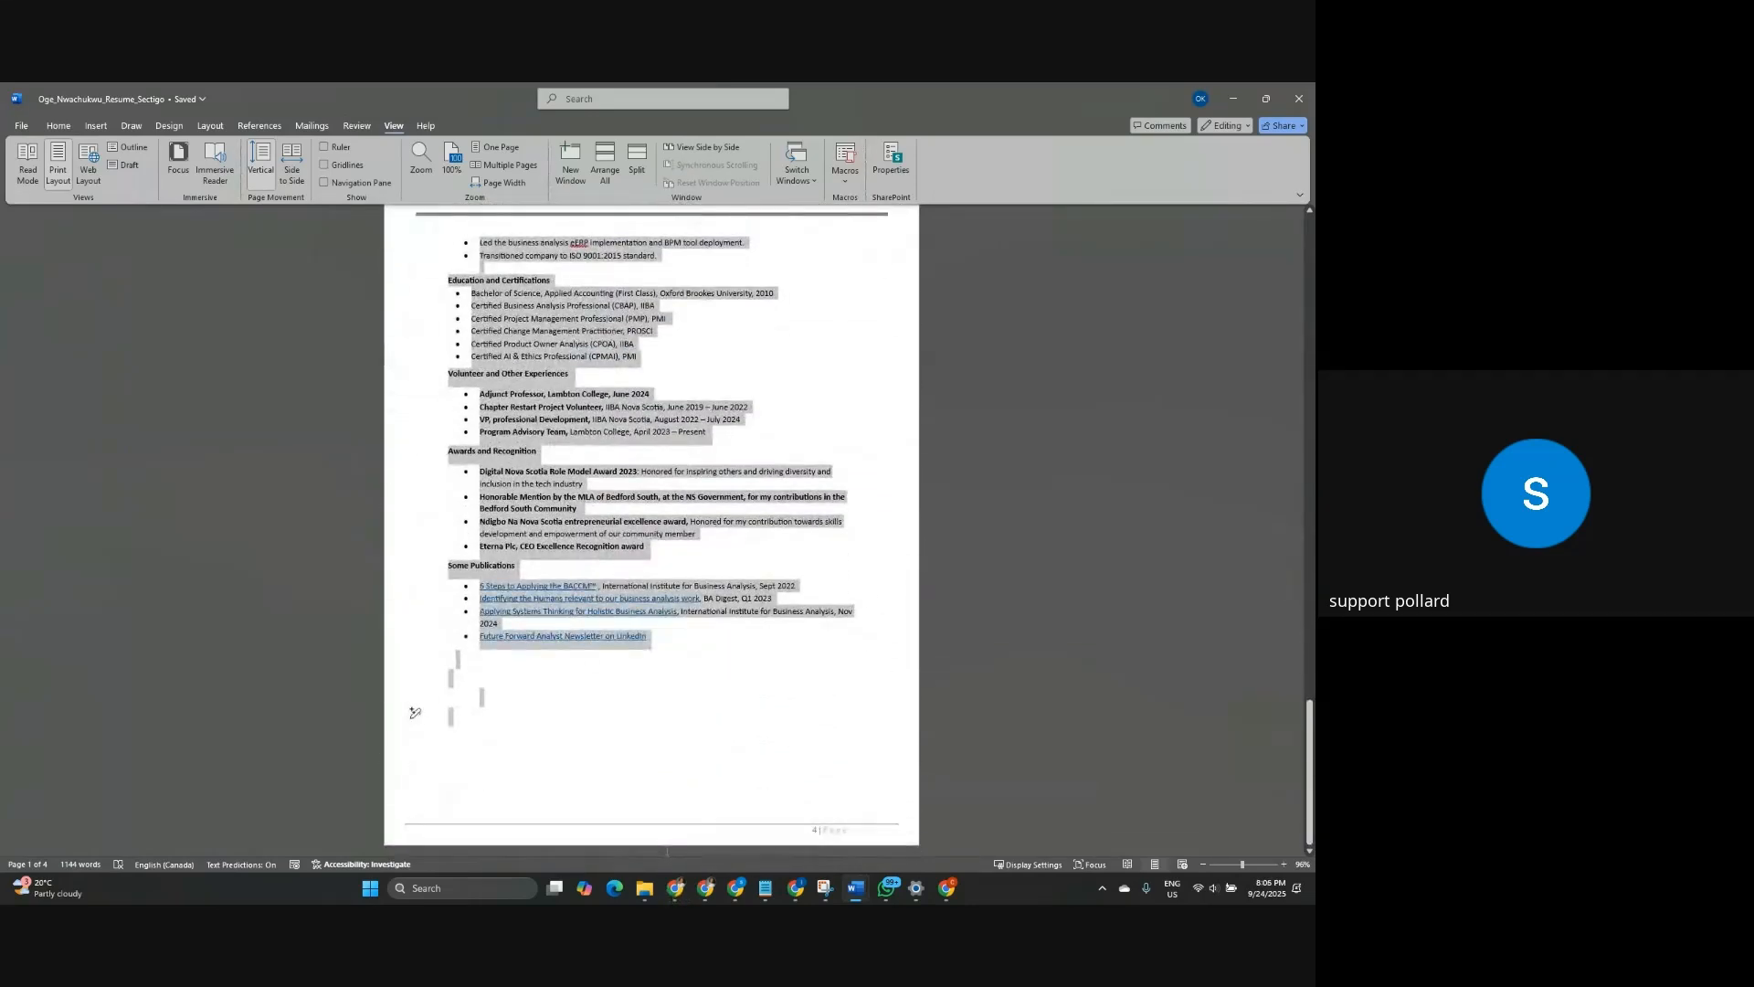
pyautogui.scroll(15, 782, 473)
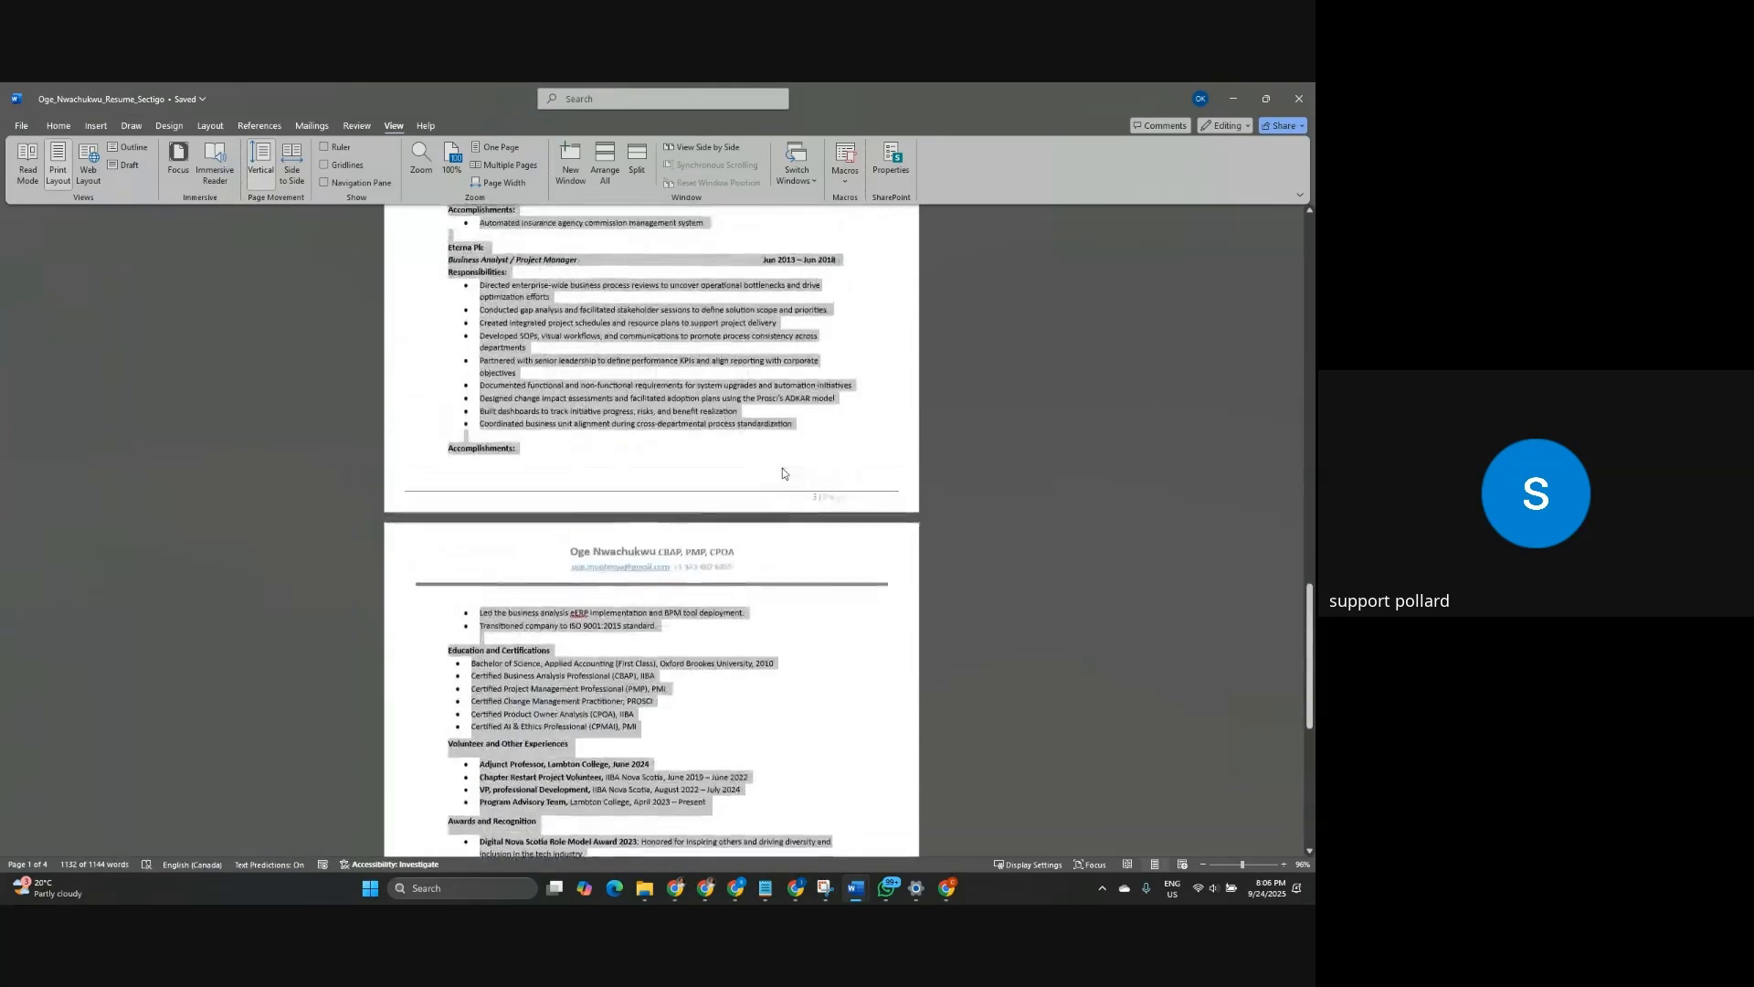
pyautogui.scroll(20, 782, 473)
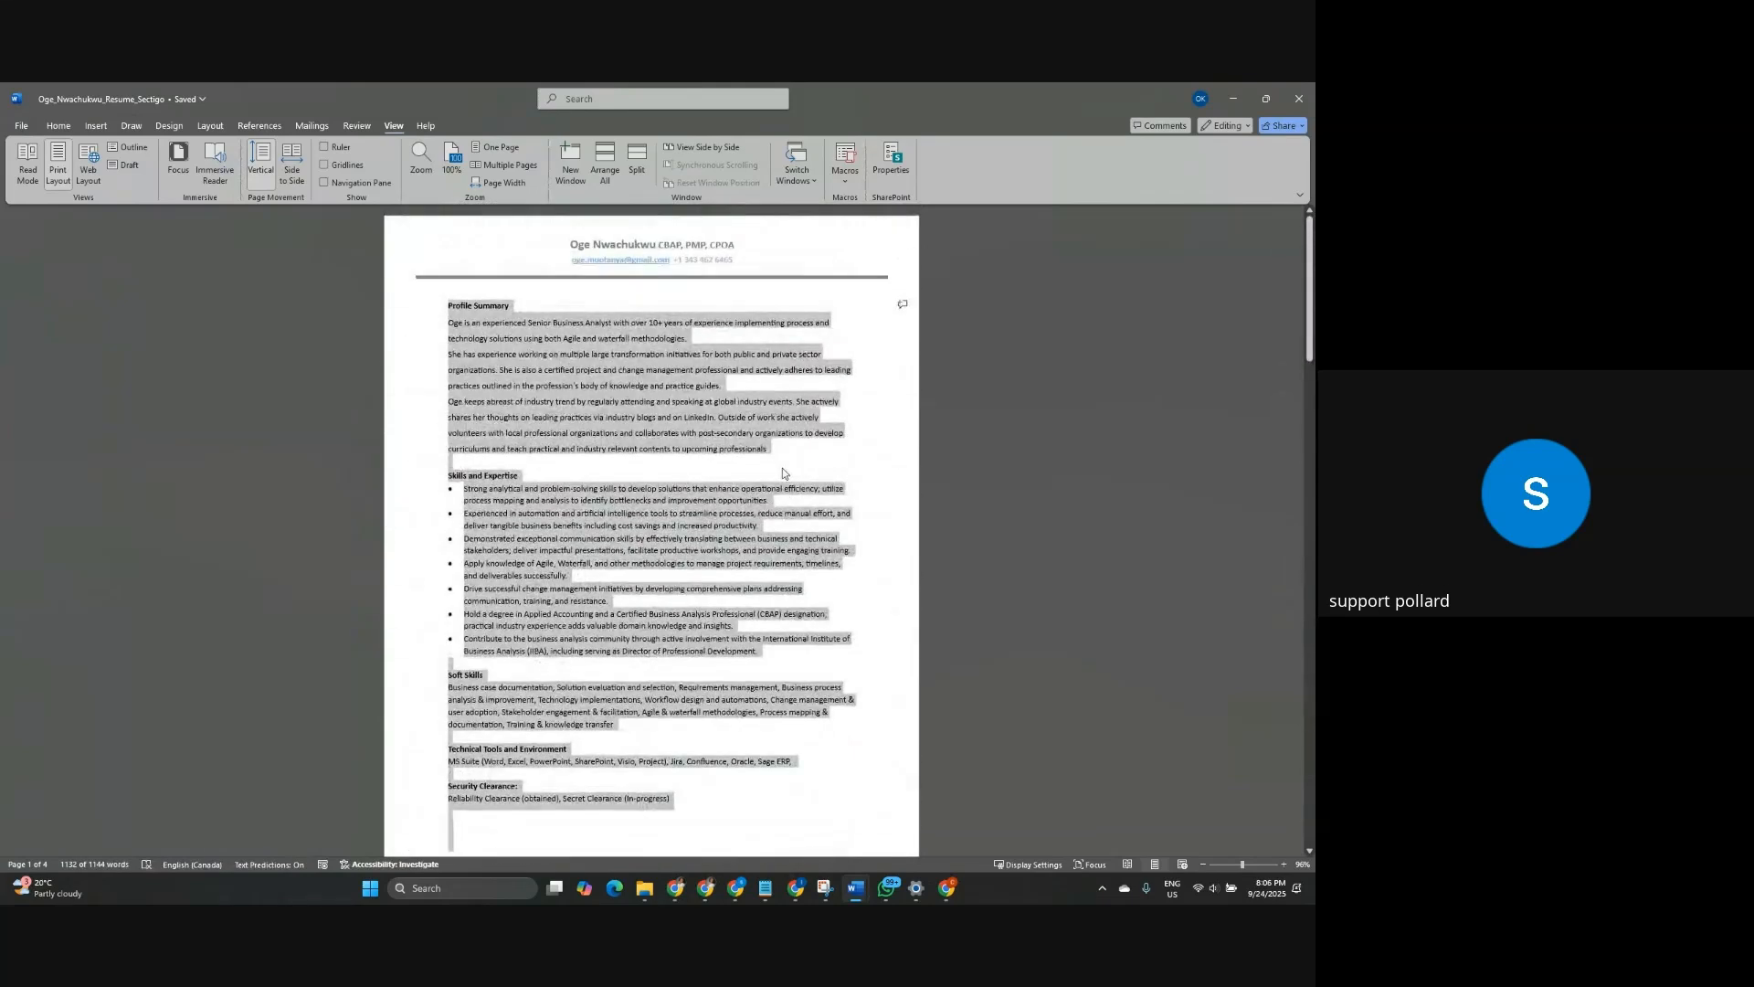
pyautogui.click(758, 477)
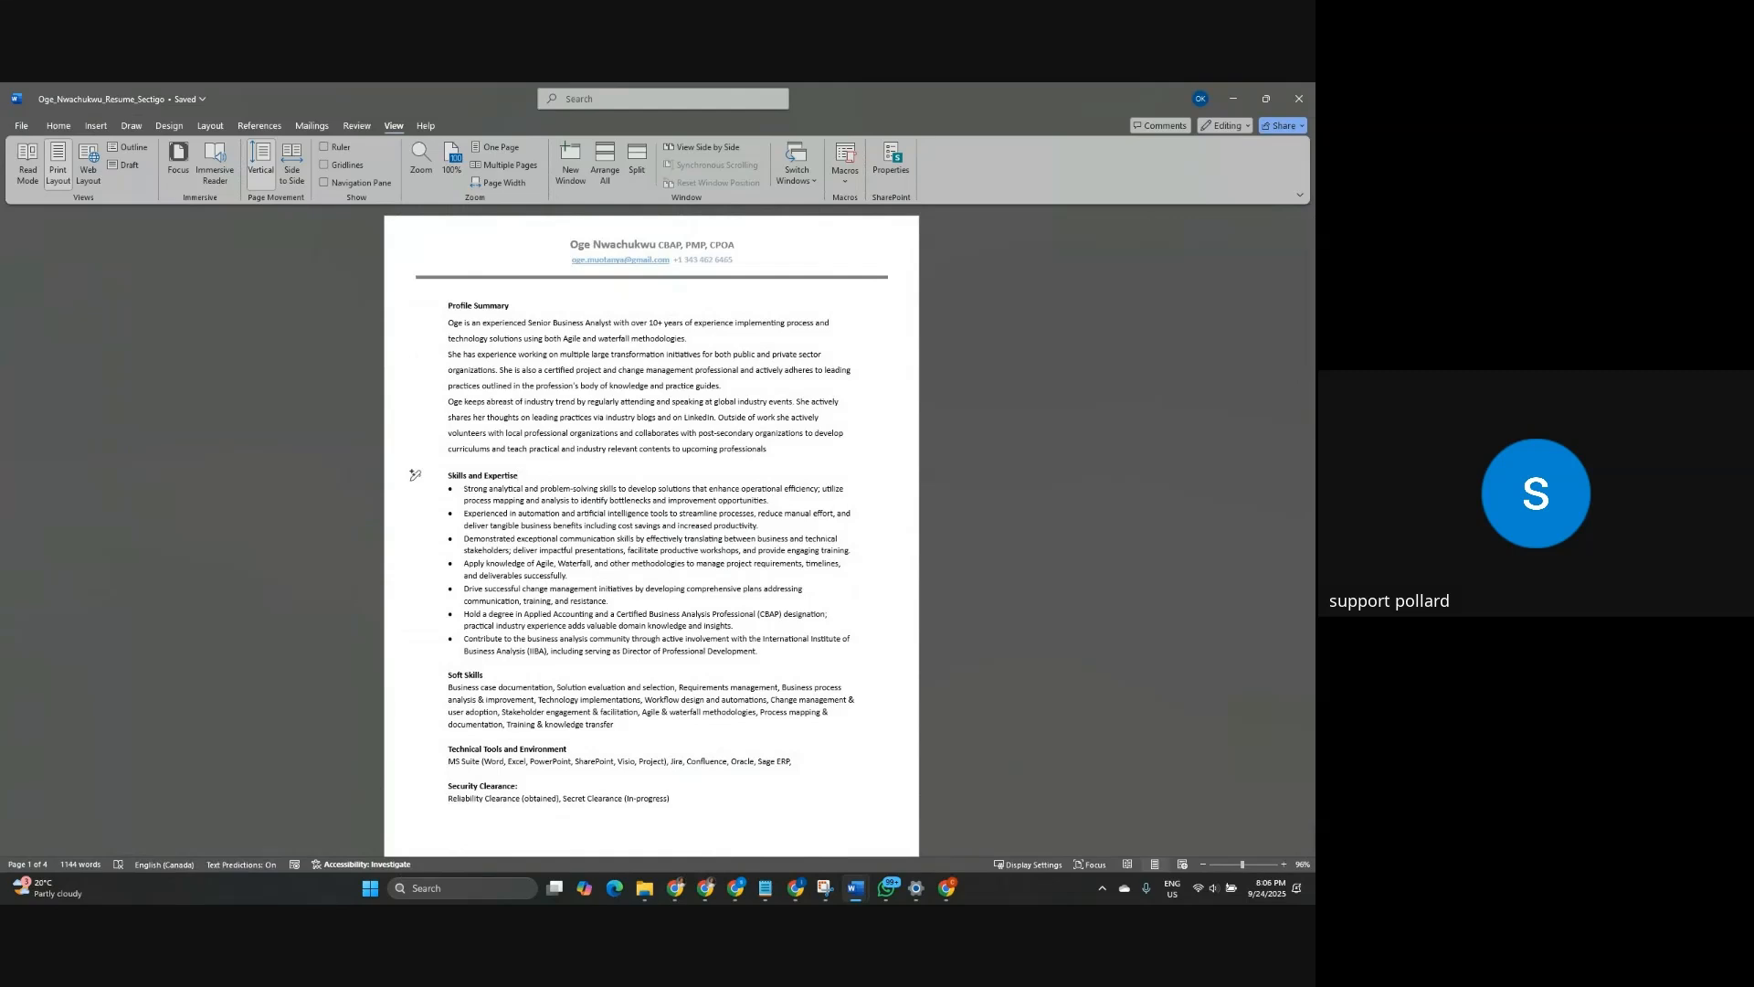
# Copy the resume's Profile Summary section with its heading and return to the BA Rez Co-Pilot chat.
pyautogui.moveTo(446, 305); pyautogui.dragTo(795, 458)
pyautogui.hotkey('ctrl', 'c')
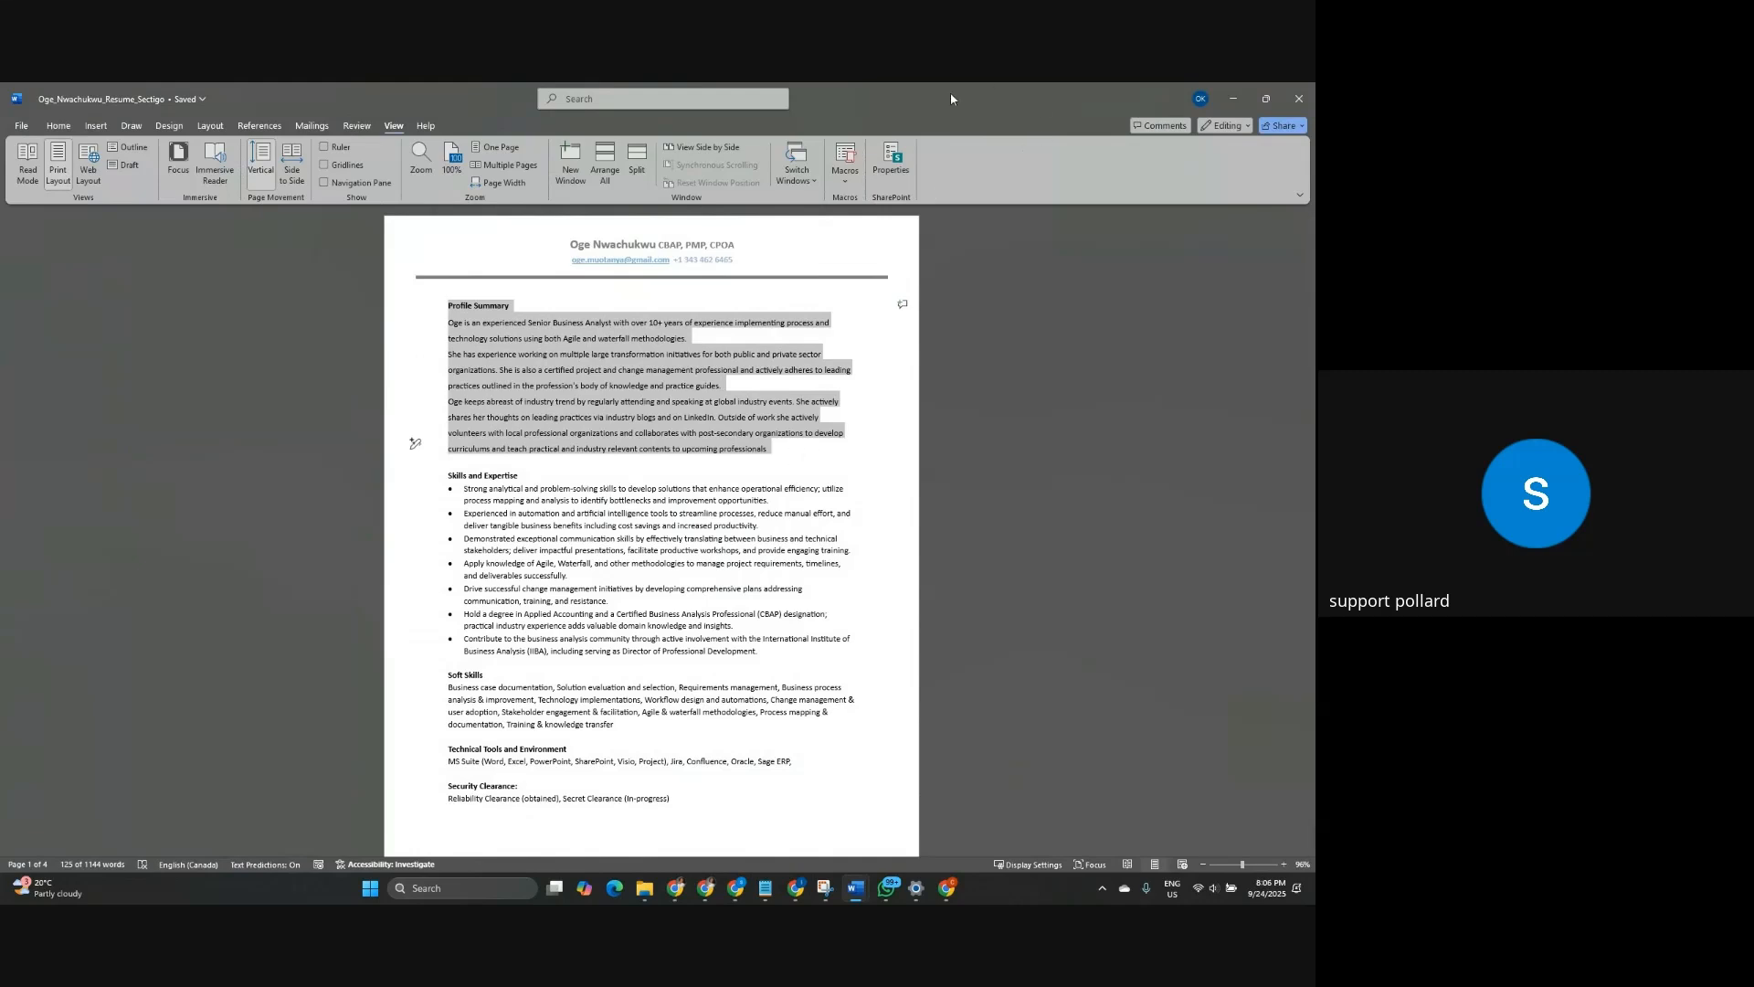
pyautogui.hotkey('alt', 'Tab')
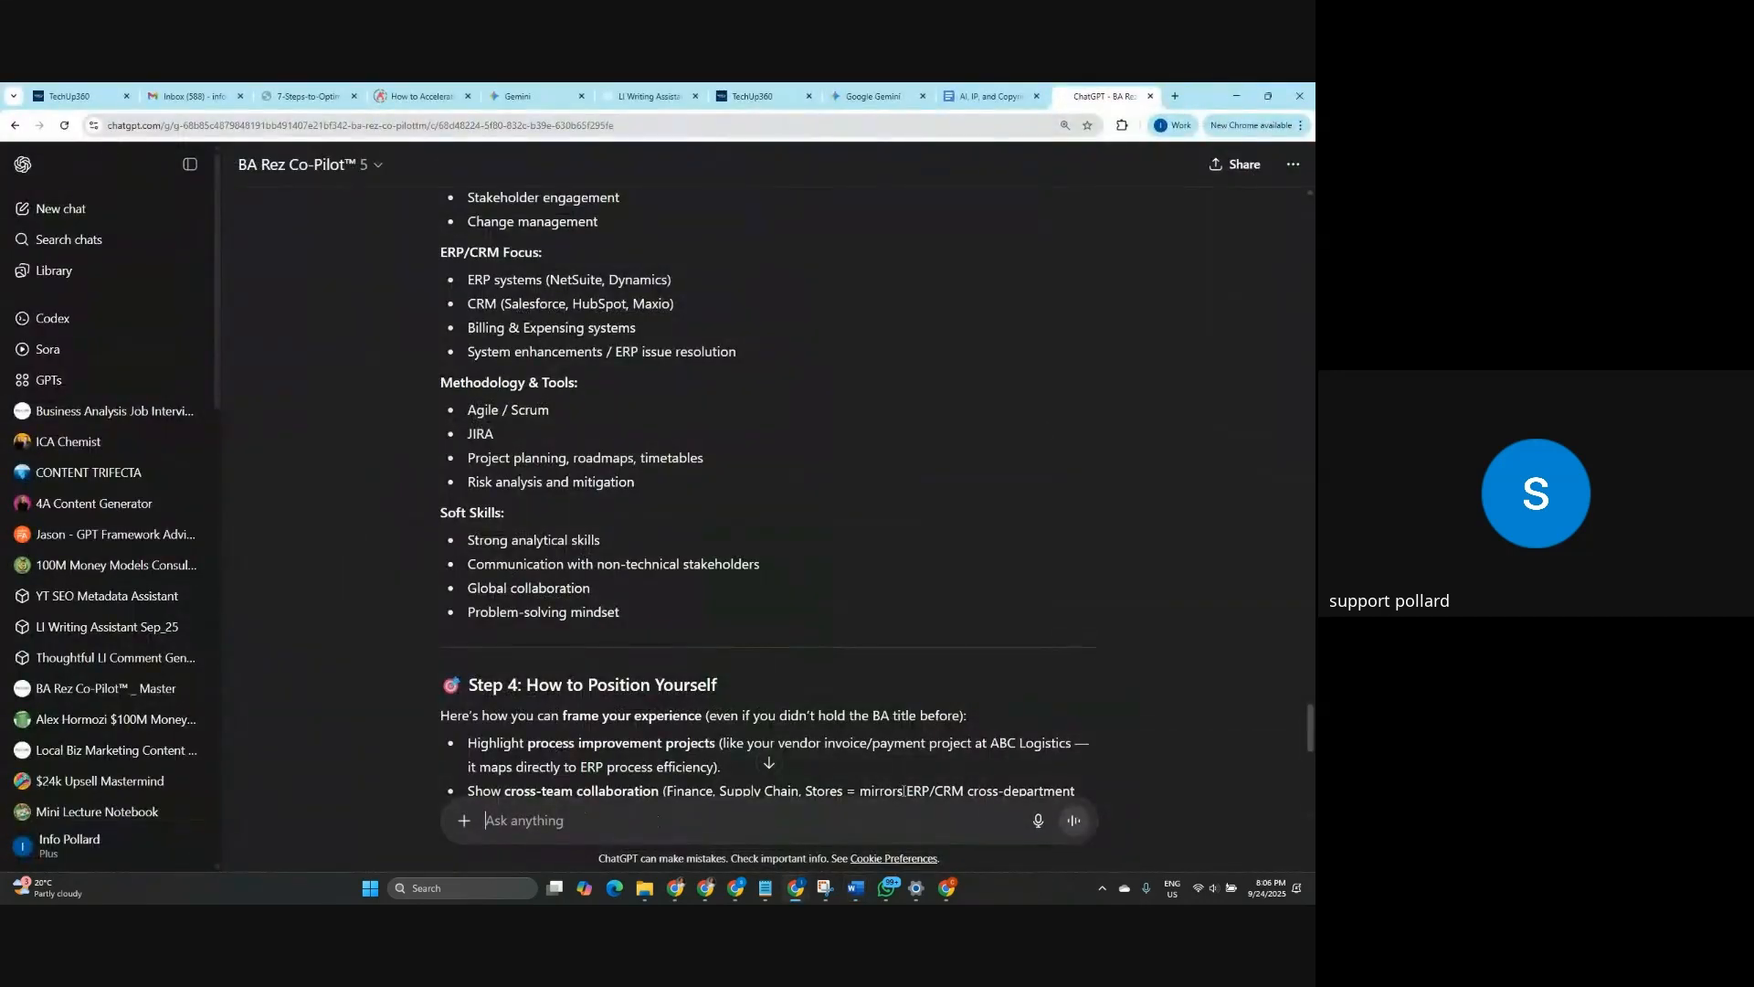
# Dictate and send instructions to tailor each pasted resume section with the job posting's keywords, responsibilities and skill sets so it passes ATS.
pyautogui.click(1037, 832)
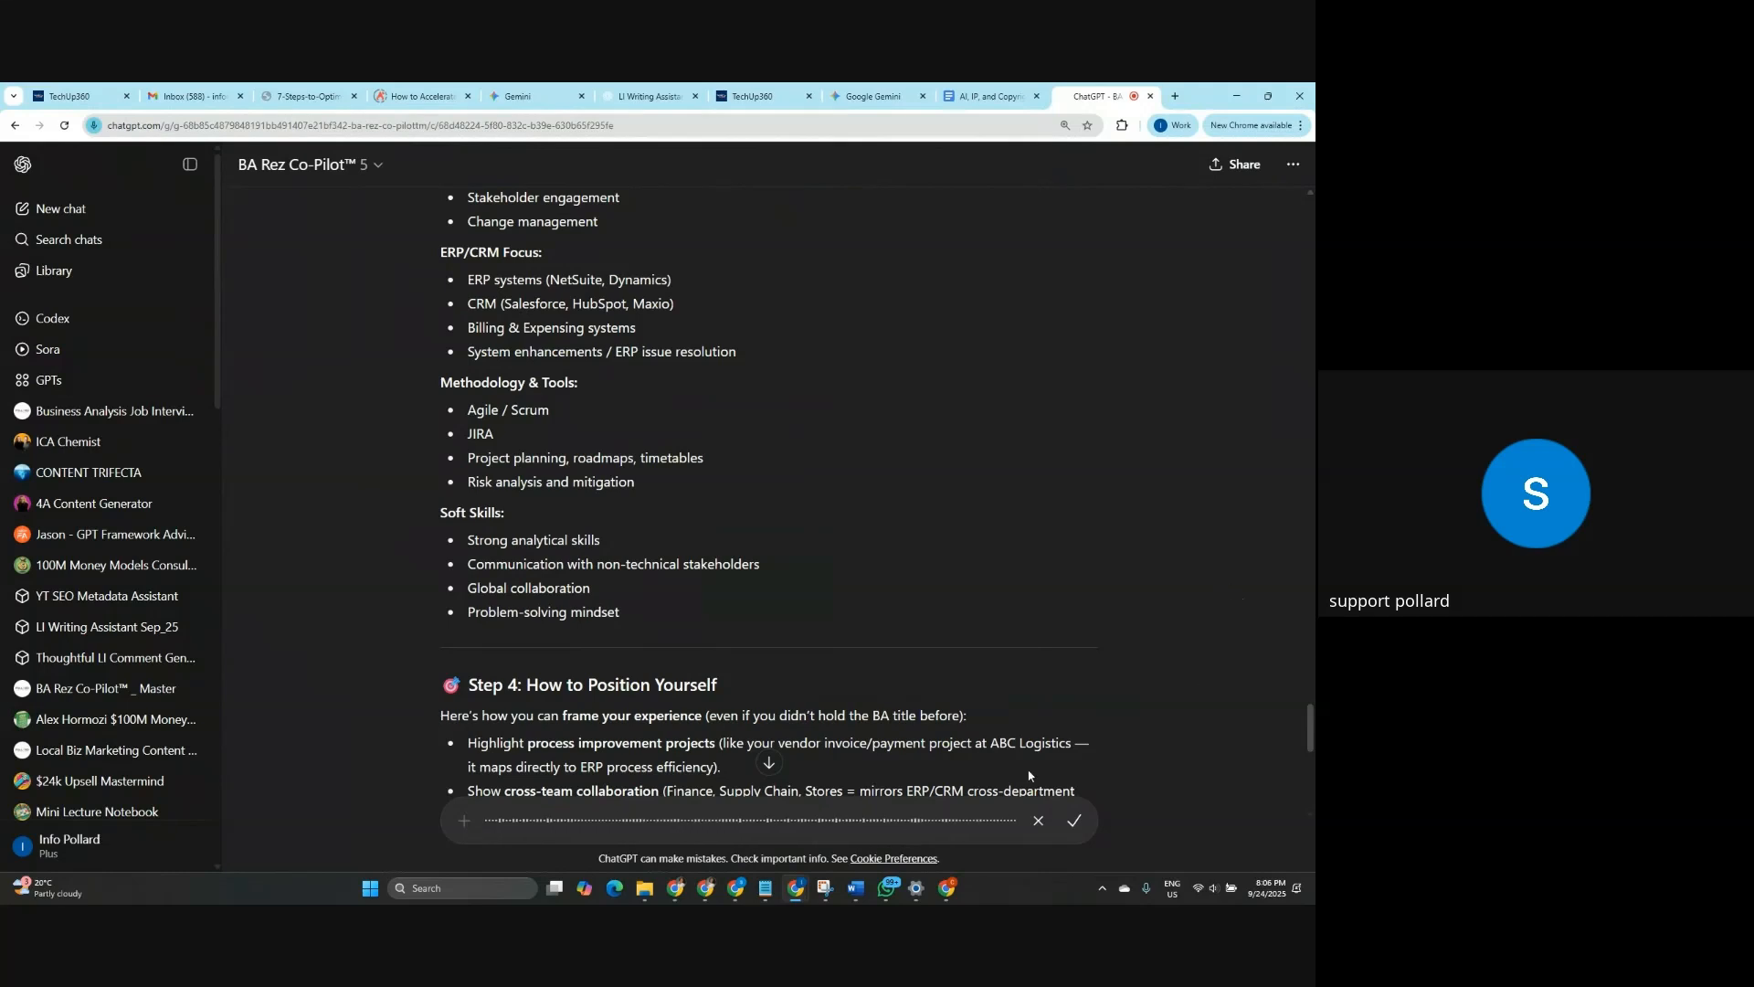
pyautogui.click(1074, 827)
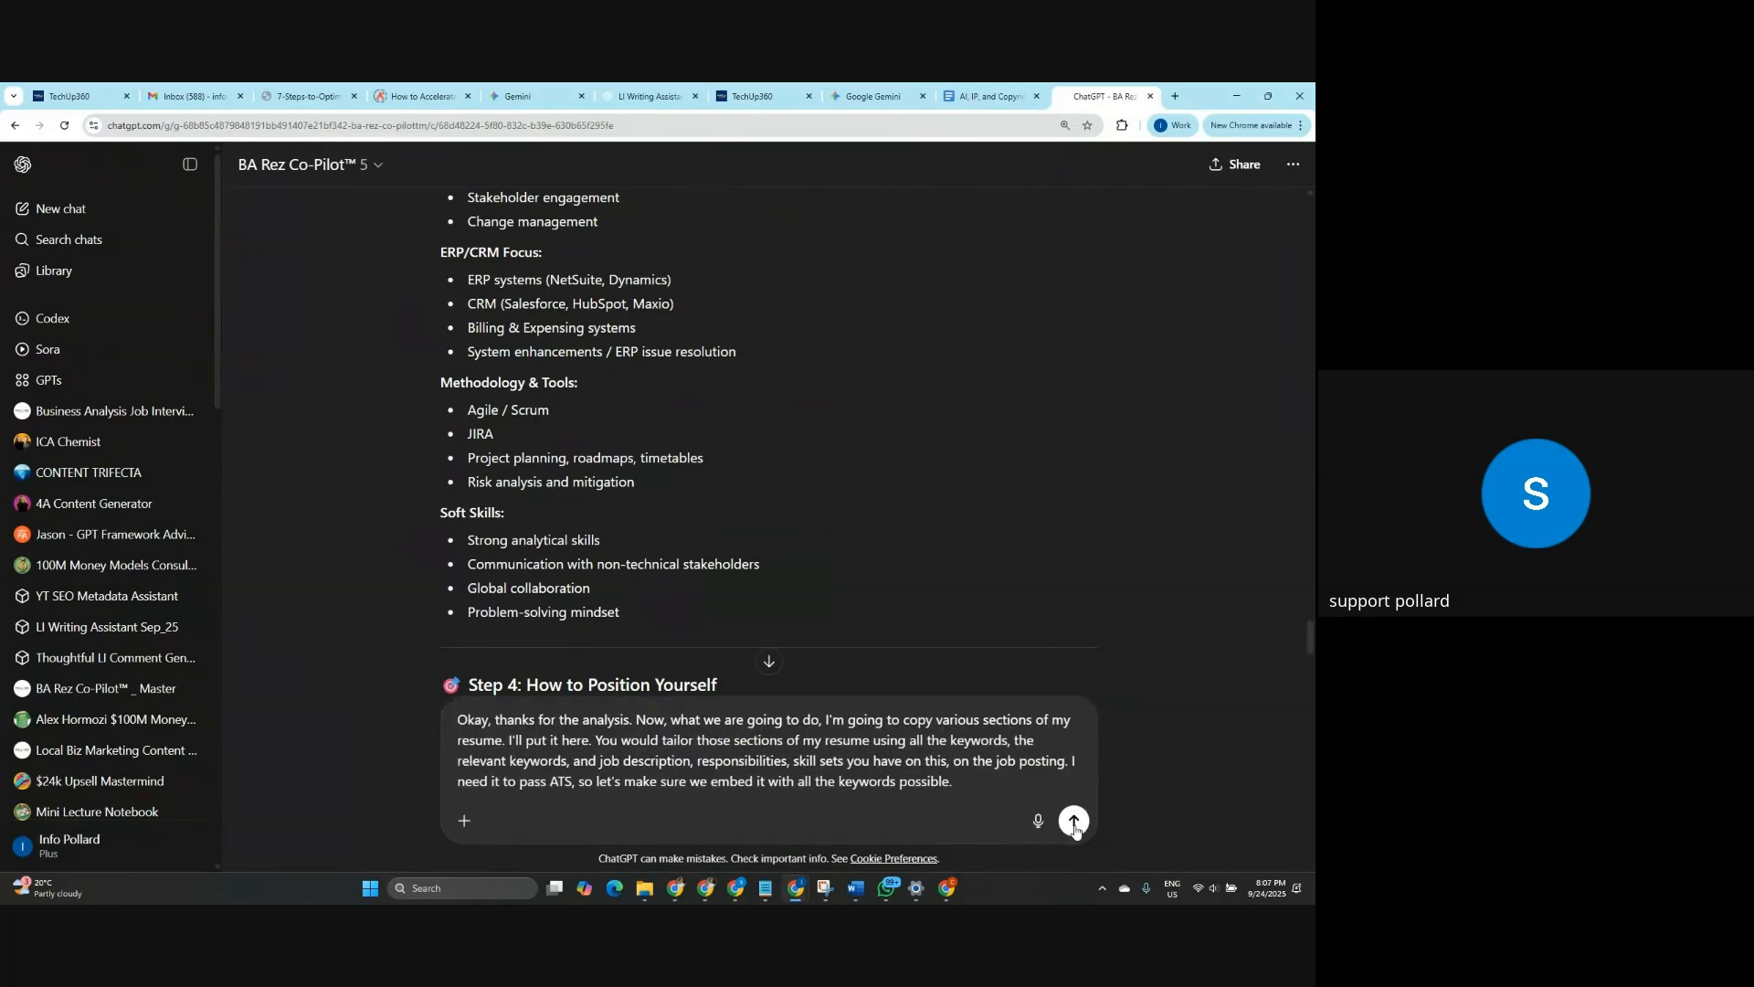
pyautogui.click(1075, 821)
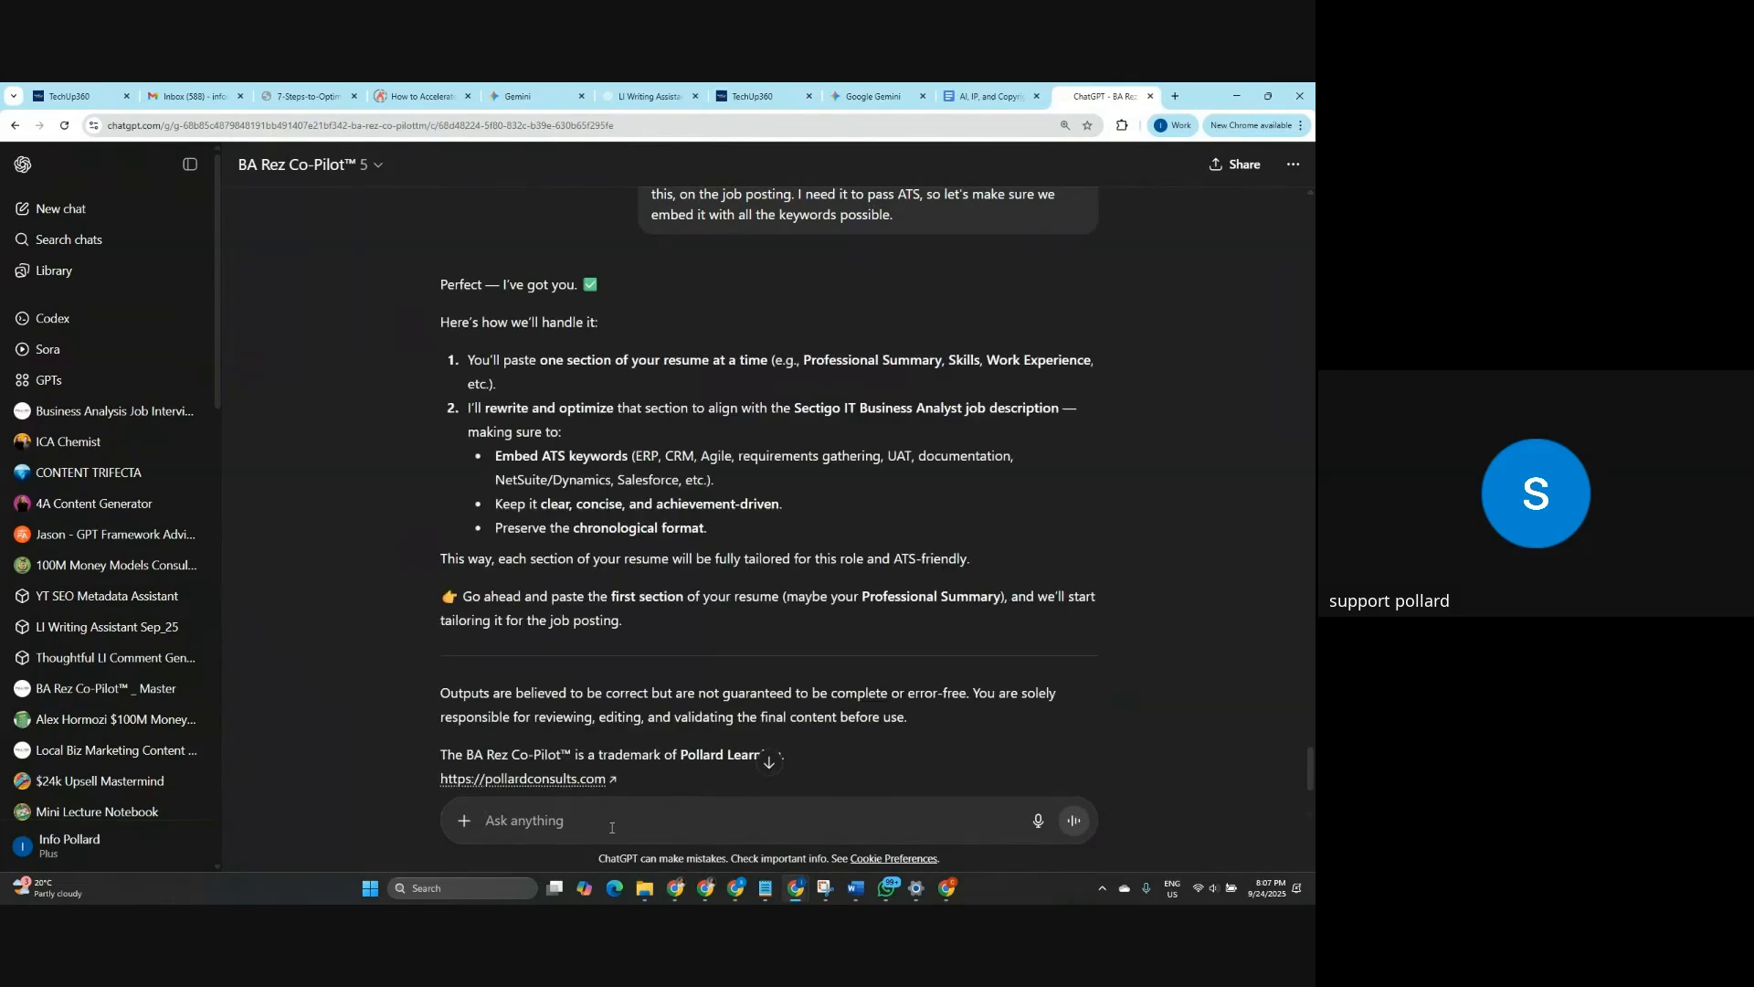
# Send the copied Profile Summary for tailoring and copy the tailored Profile Summary from the reply.
pyautogui.hotkey('ctrl', 'v')
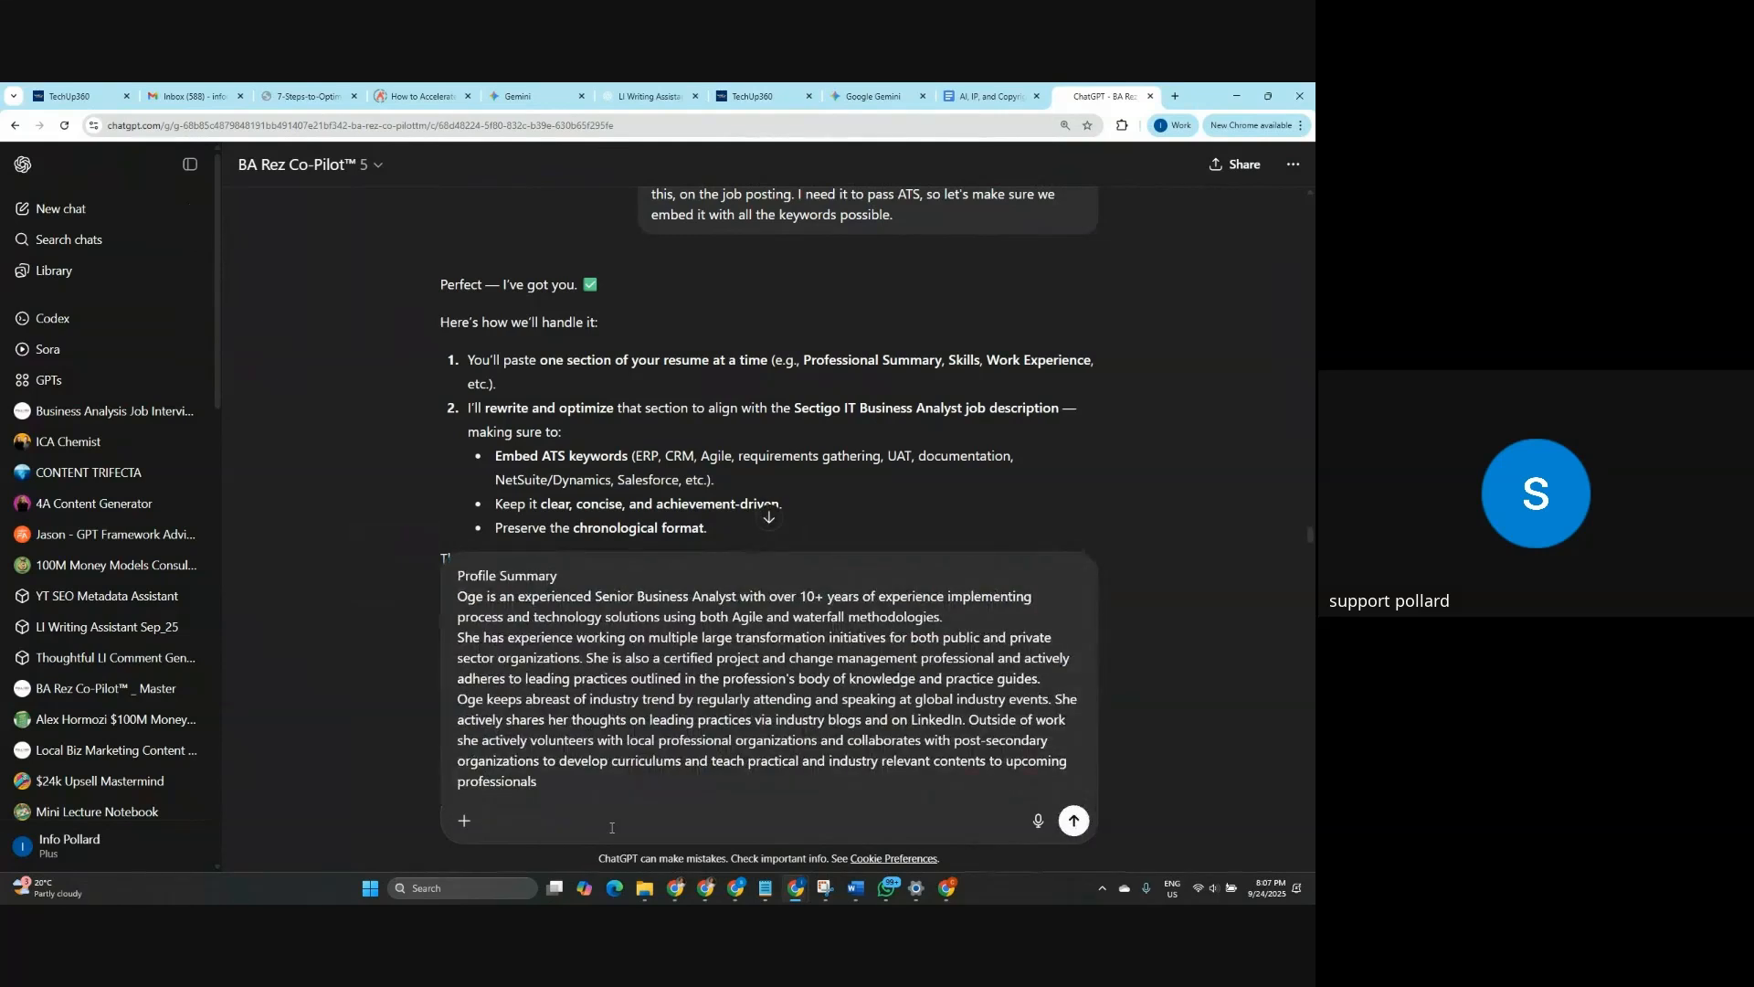
pyautogui.press('Return')
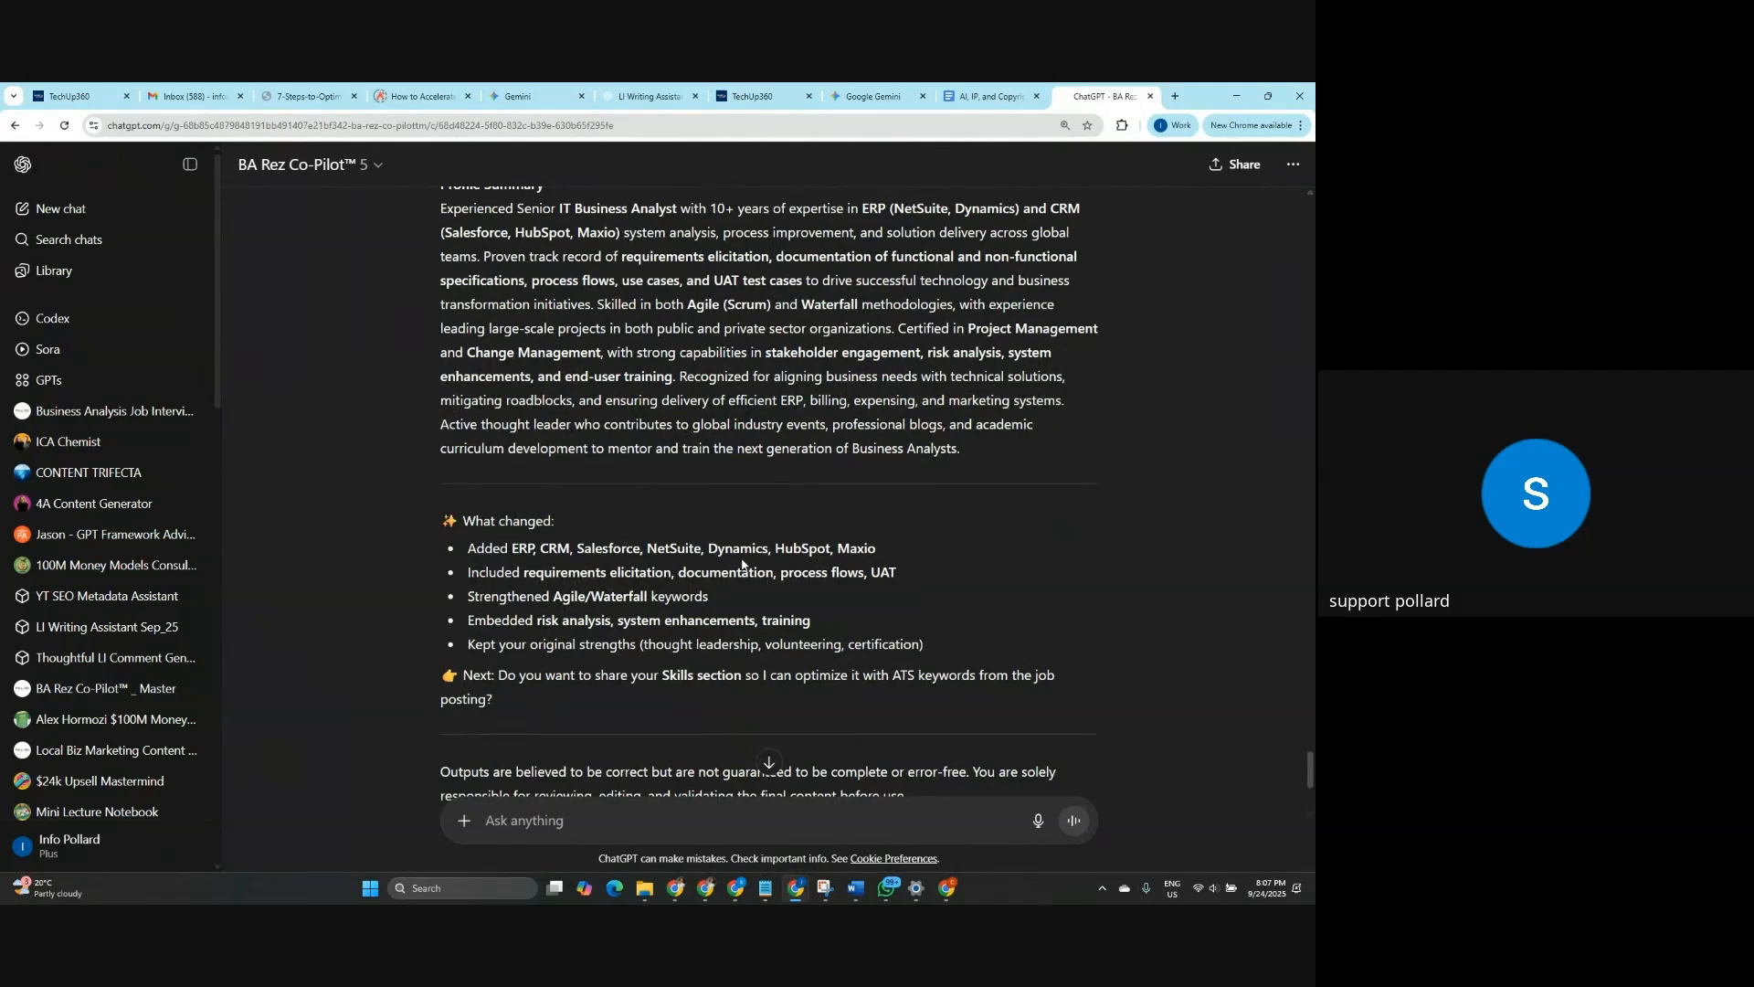
pyautogui.scroll(2, 427, 393)
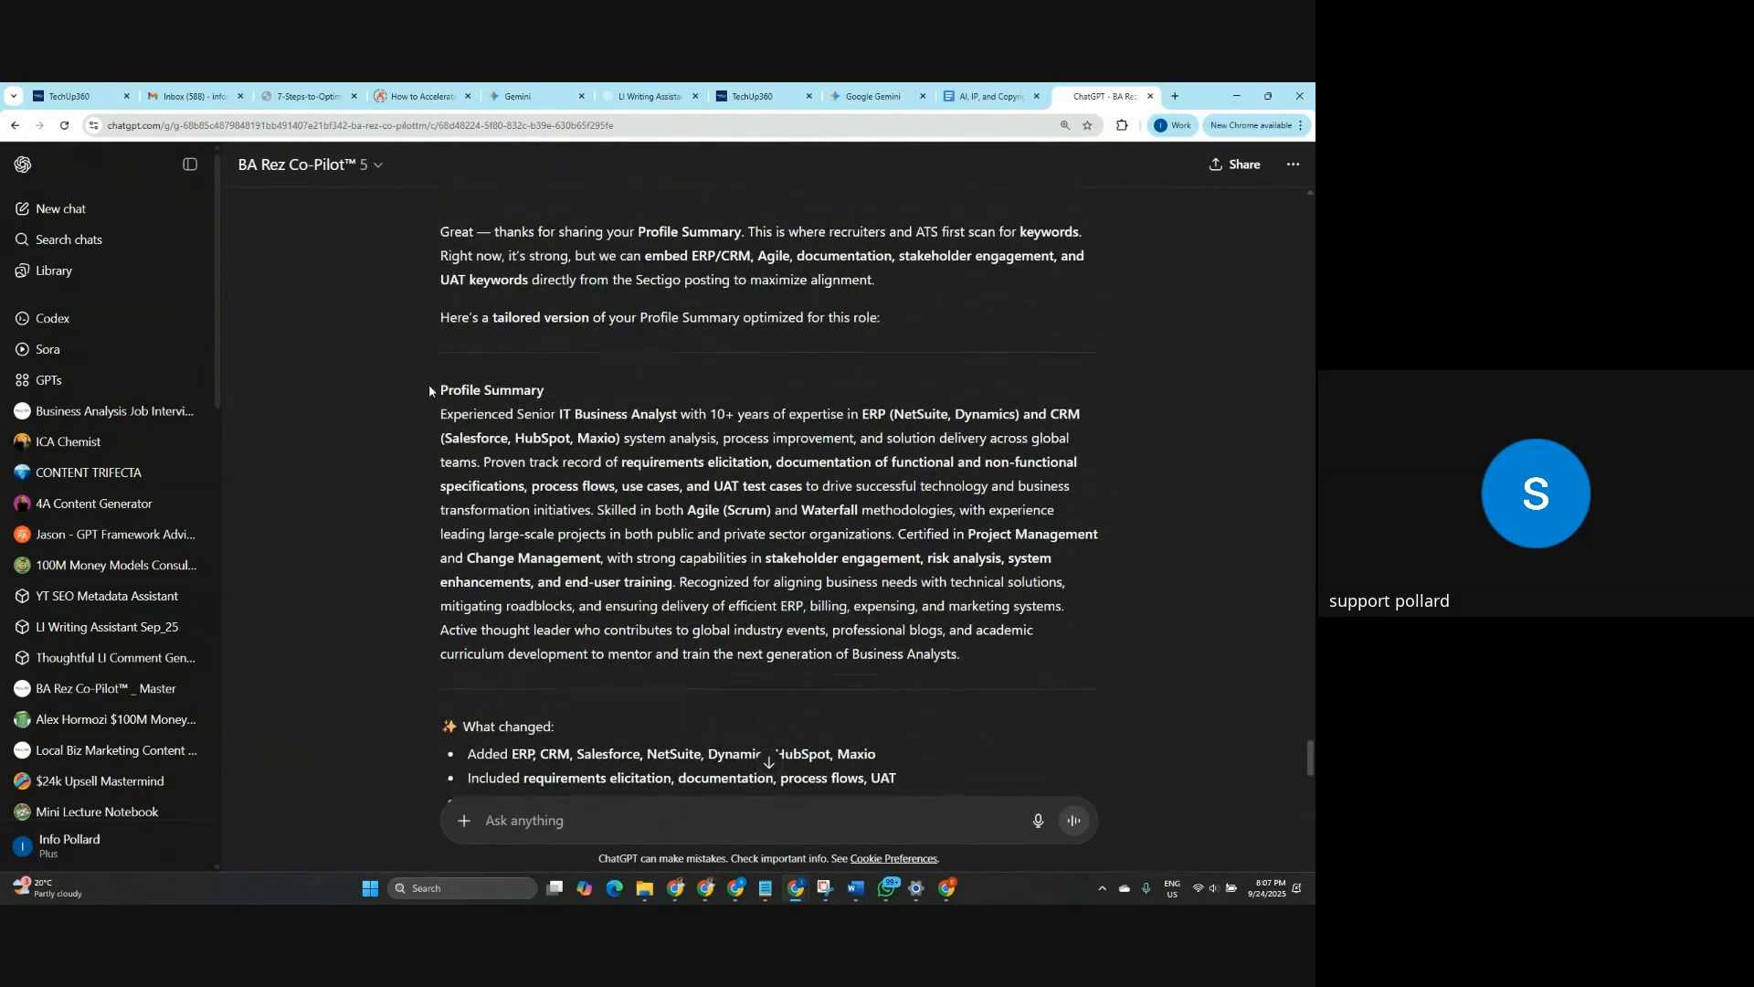
pyautogui.moveTo(435, 391); pyautogui.dragTo(961, 656)
pyautogui.hotkey('ctrl', 'c')
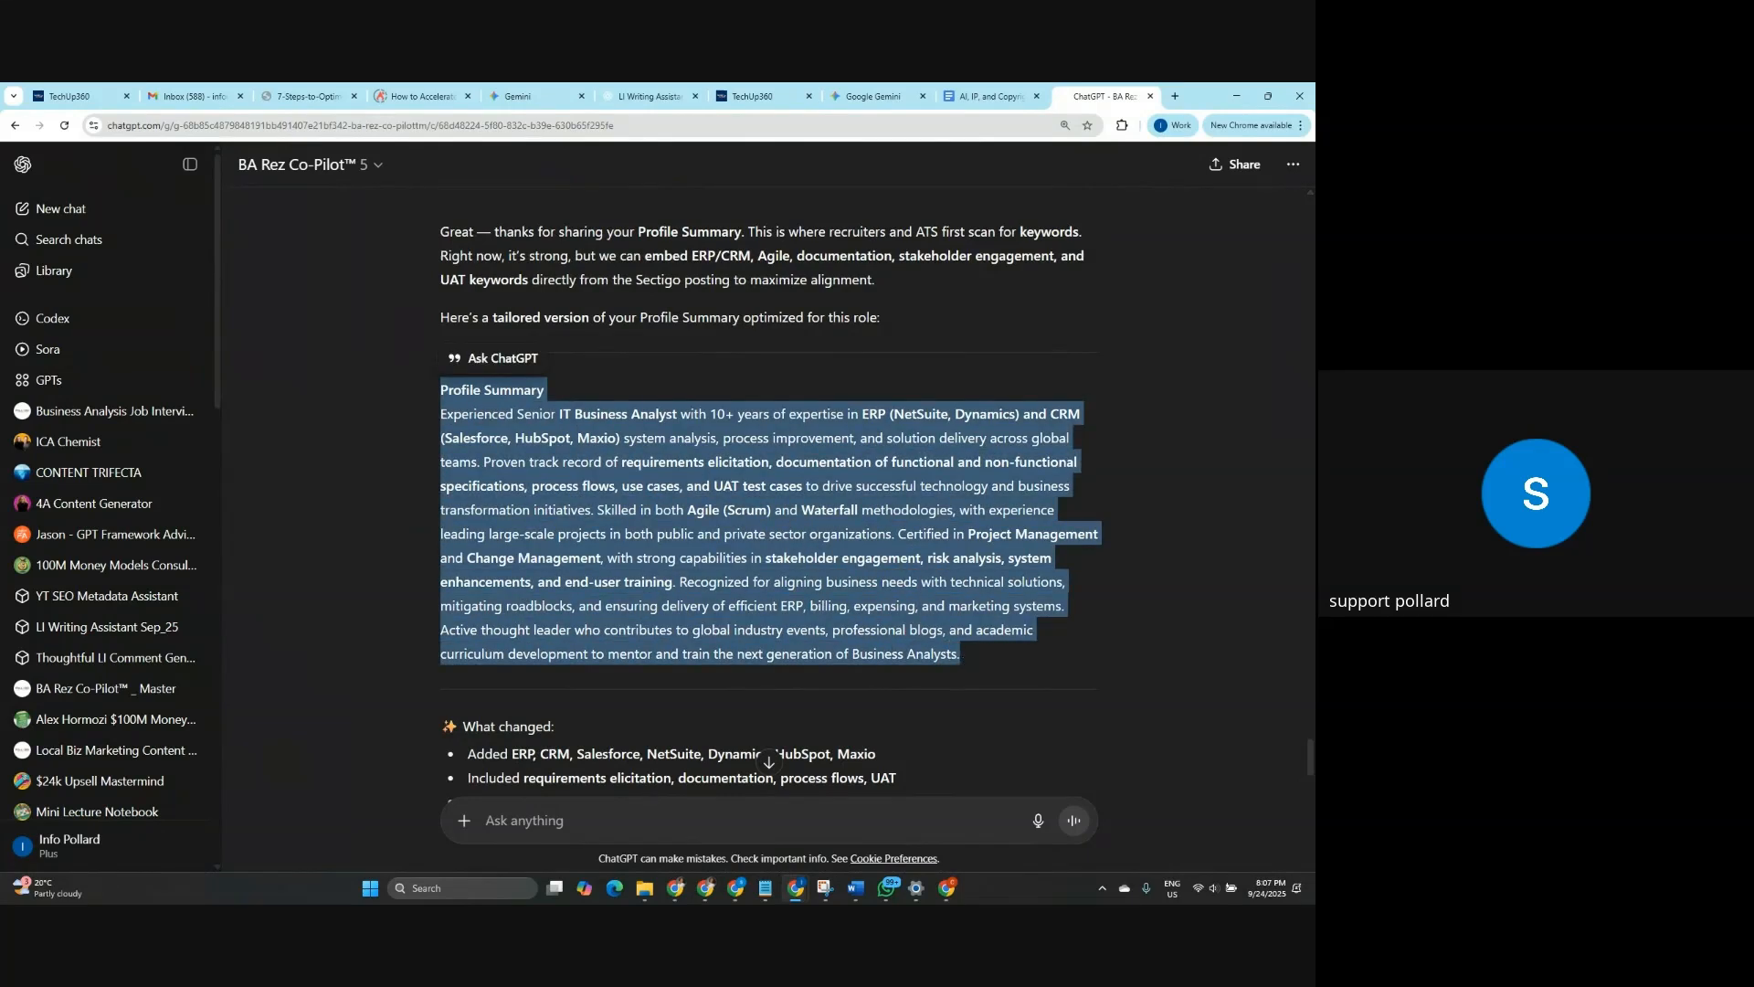
# Switch to the Word resume, replace its Profile Summary with the tailored version and make the summary paragraph non-bold.
pyautogui.hotkey('alt', 'Tab')
pyautogui.moveTo(1315, 340); pyautogui.dragTo(894, 308)
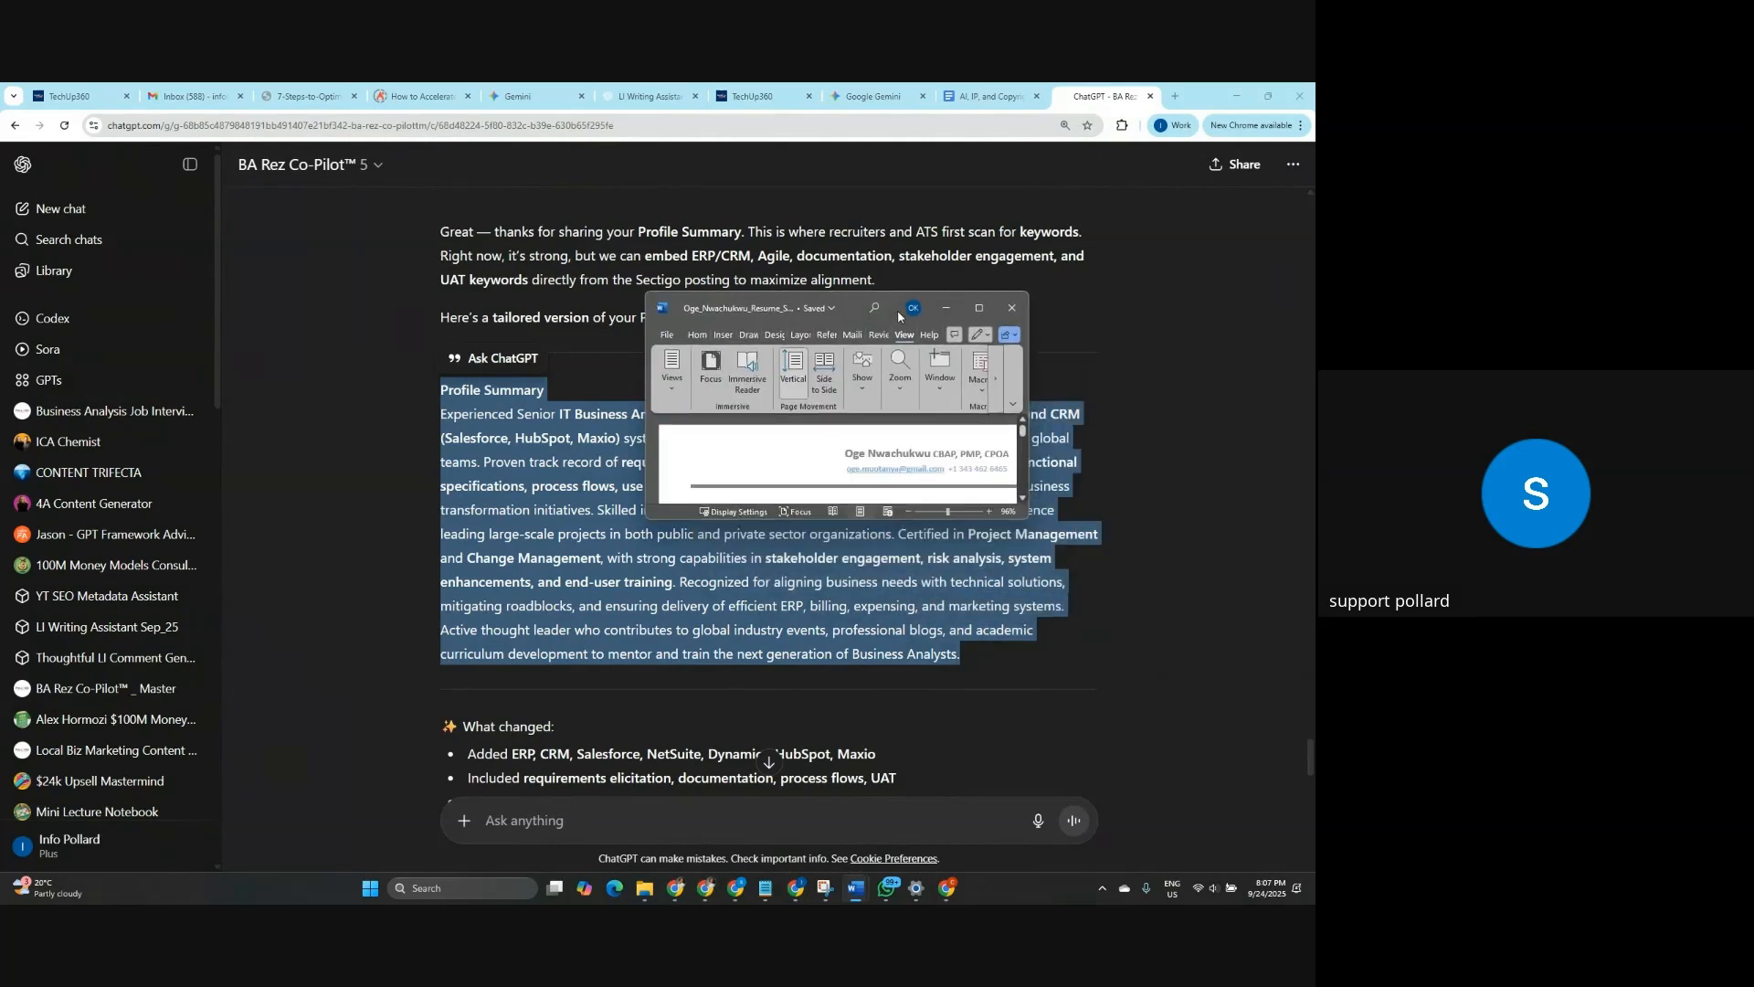
pyautogui.click(981, 309)
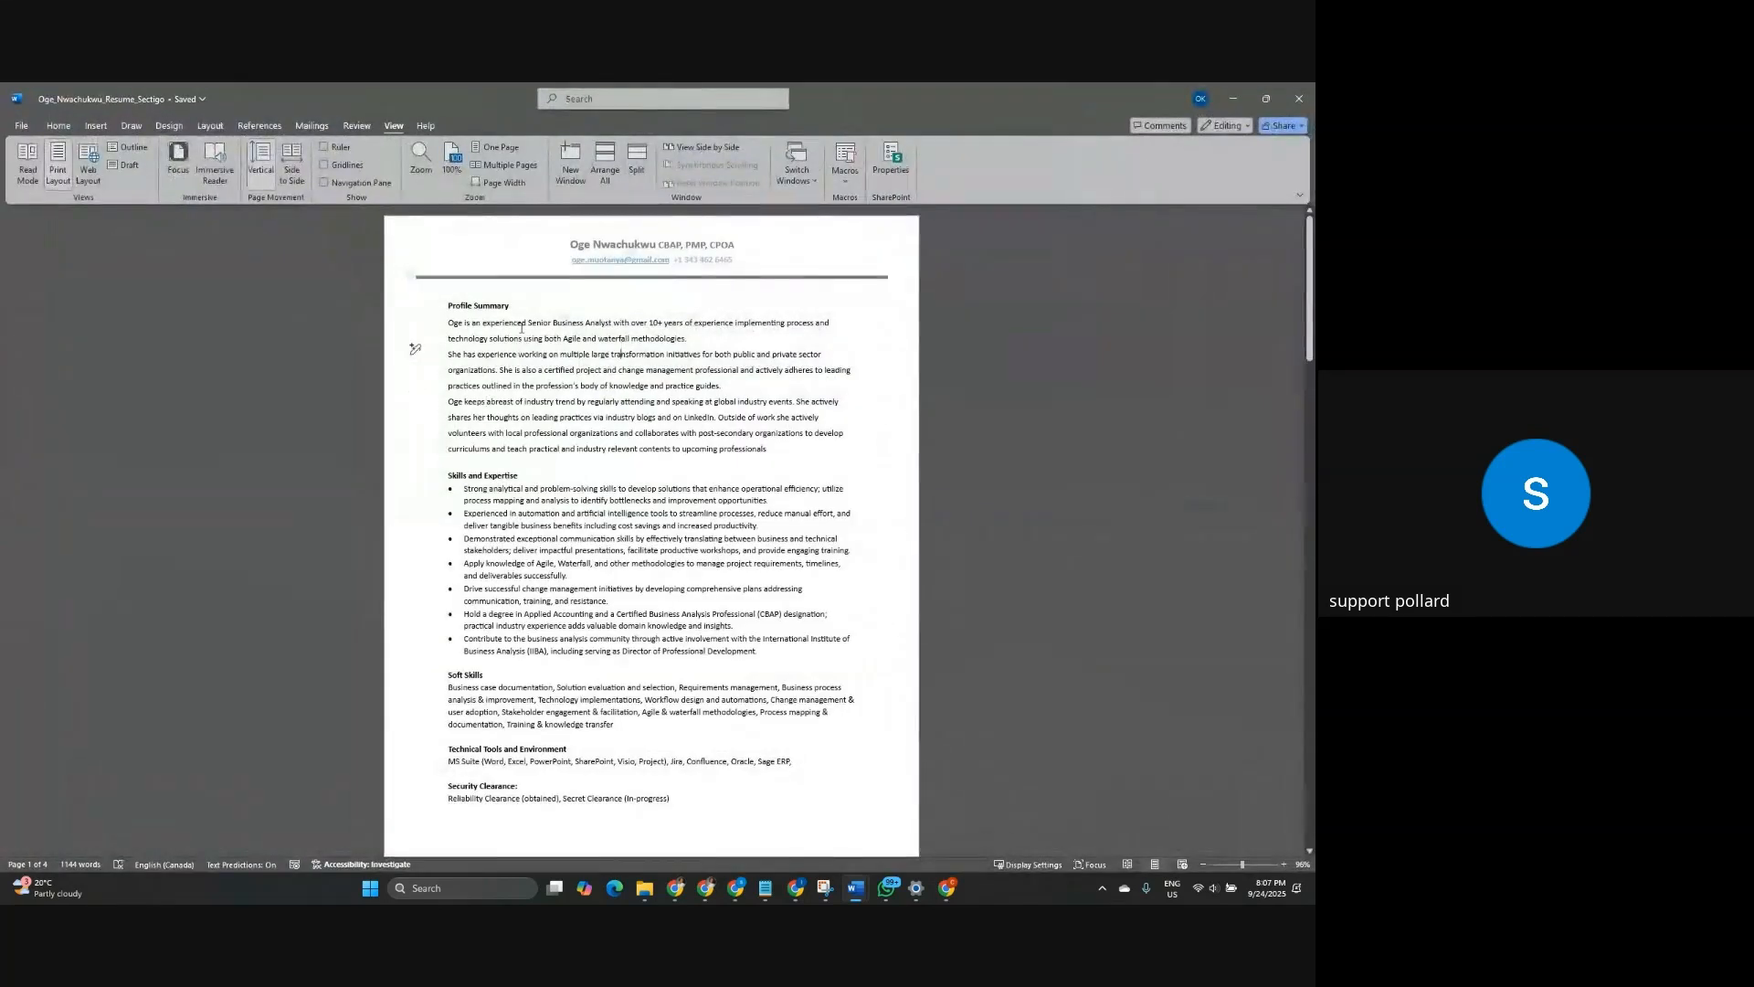
pyautogui.moveTo(448, 309); pyautogui.dragTo(768, 447)
pyautogui.hotkey('ctrl', 'v')
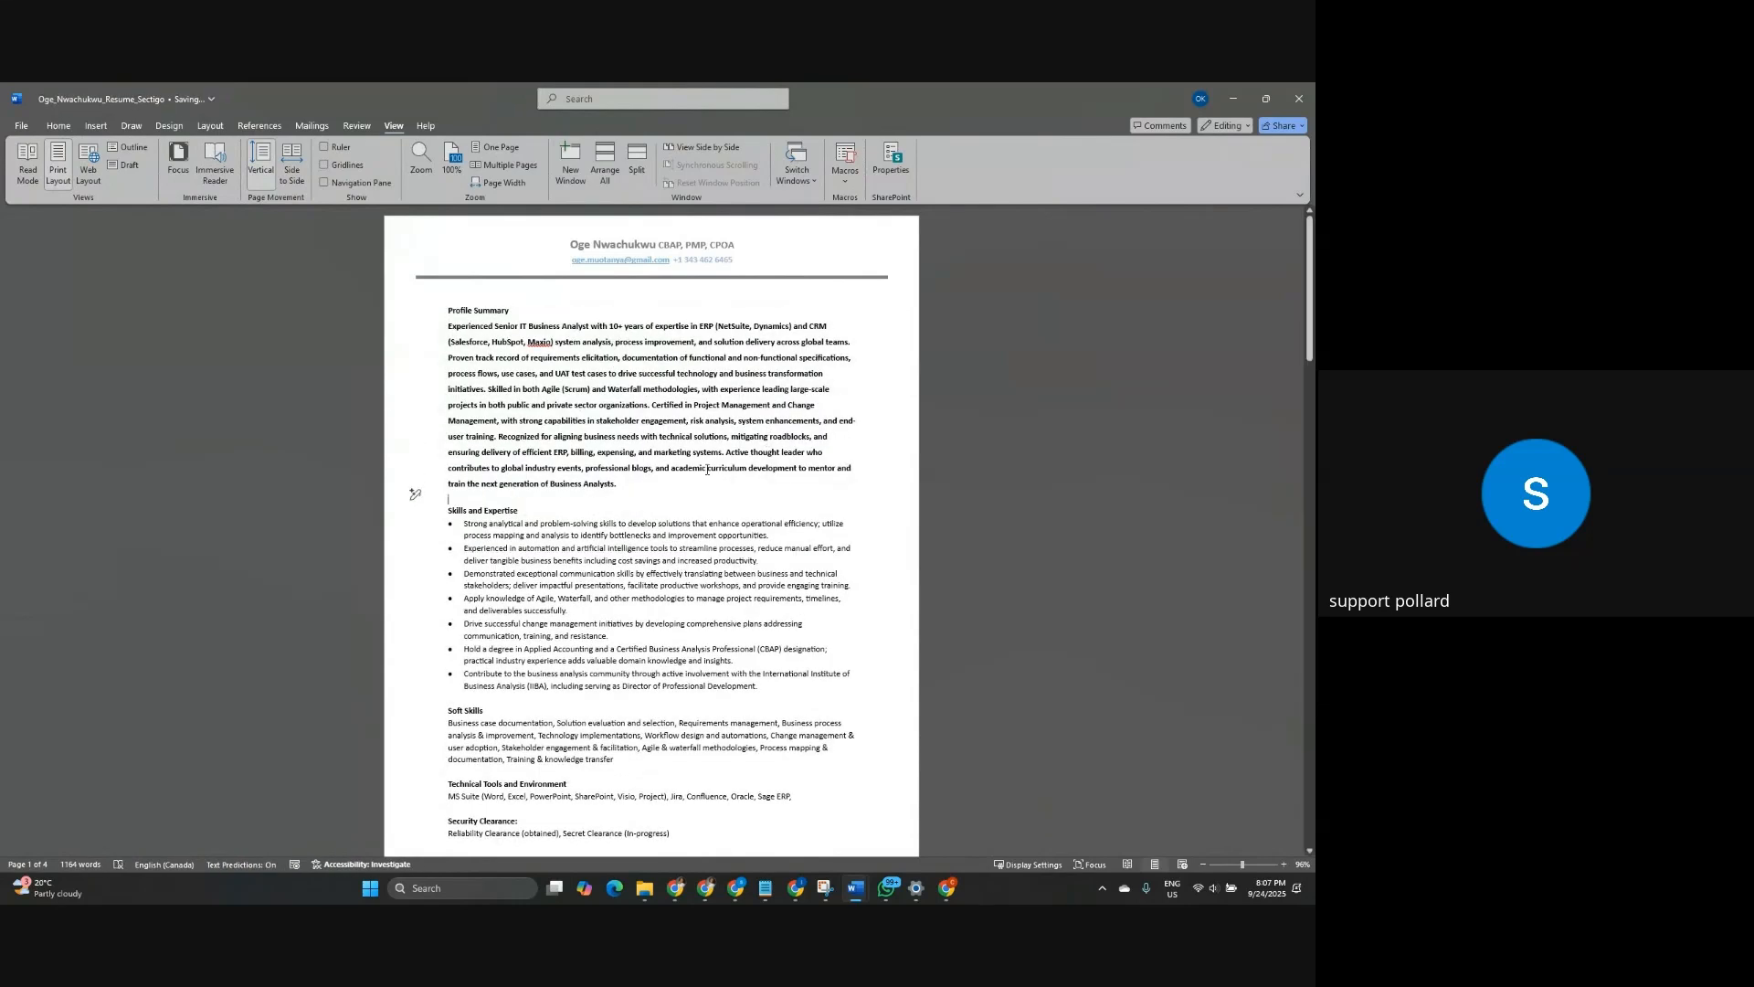
pyautogui.moveTo(609, 477); pyautogui.dragTo(458, 334)
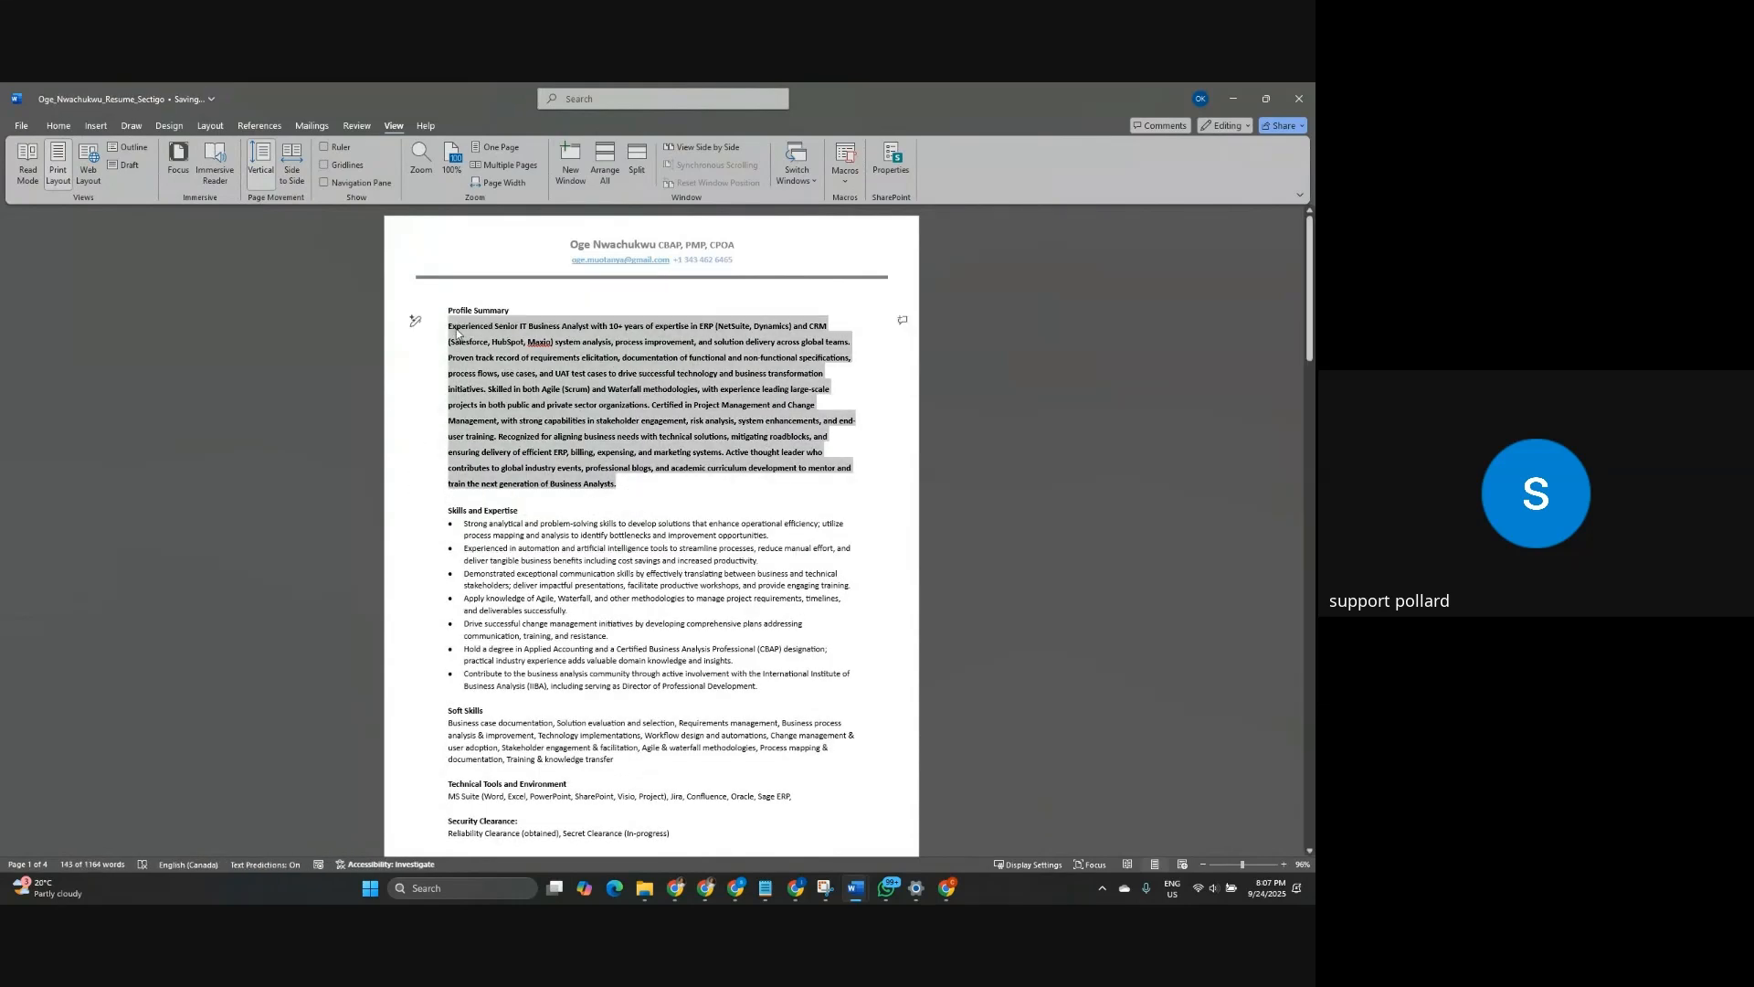
pyautogui.write('Experienced Senior IT Business Analyst with 10+ years of expertise in ERP (NetSuite, Dynamics) and CRM (Salesforce, HubSpot, Maxio) system analysis, process improvement, and solution delivery across global teams. Proven track record of requirements elicitation, documentation of functional and non-functional specifications, process flows, use cases, and UAT test cases to drive successful technology and business transformation initiatives. Skilled in both Agile (Scrum) and Waterfall methodologies, with experience leading large-scale projects in both public and private sector organizations. Certified in Project Management and Change Management, with strong capabilities in stakeholder engagement, risk analysis, system enhancements, and end-user training. Recognized for aligning business needs with technical solutions, mitigating roadblocks, and ensuring delivery of efficient ERP, billing, expensing, and marketing systems. Active thought leader who contributes to global industry events, professional blogs, and academic curriculum development to mentor and train the next generation of Business Analysts.')
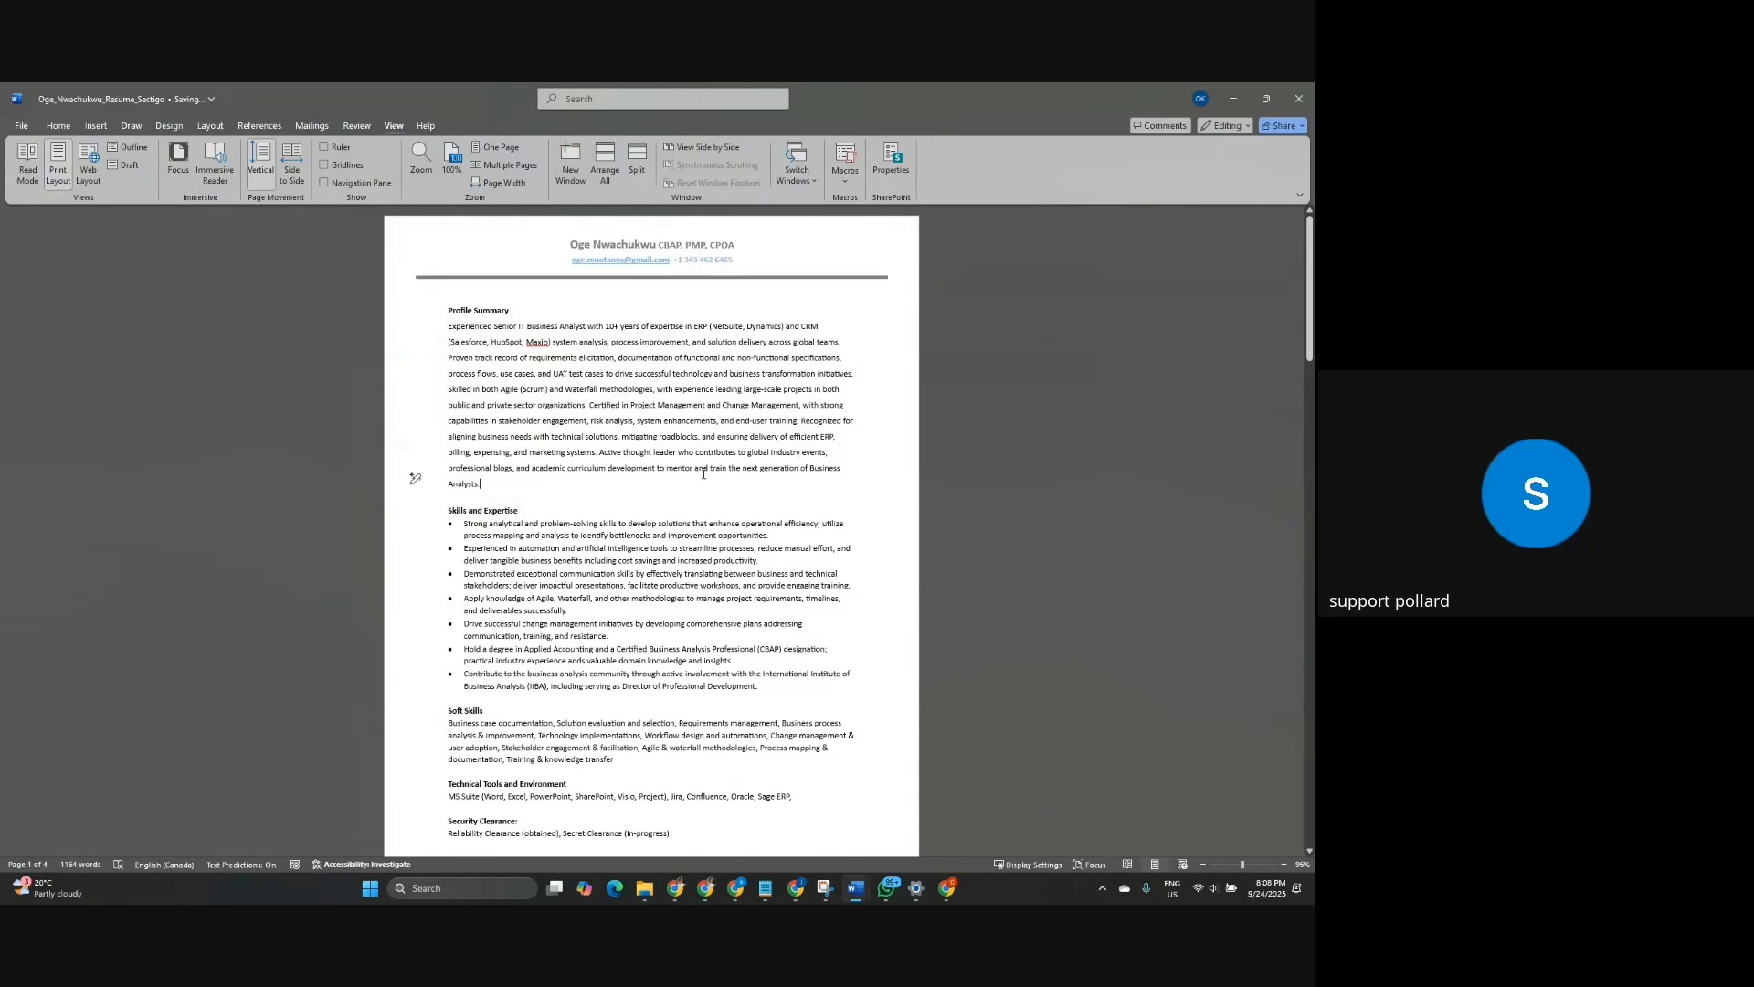
# Change the "Soft Skills" heading in the resume to "Technical Skills".
pyautogui.scroll(-1, 492, 462)
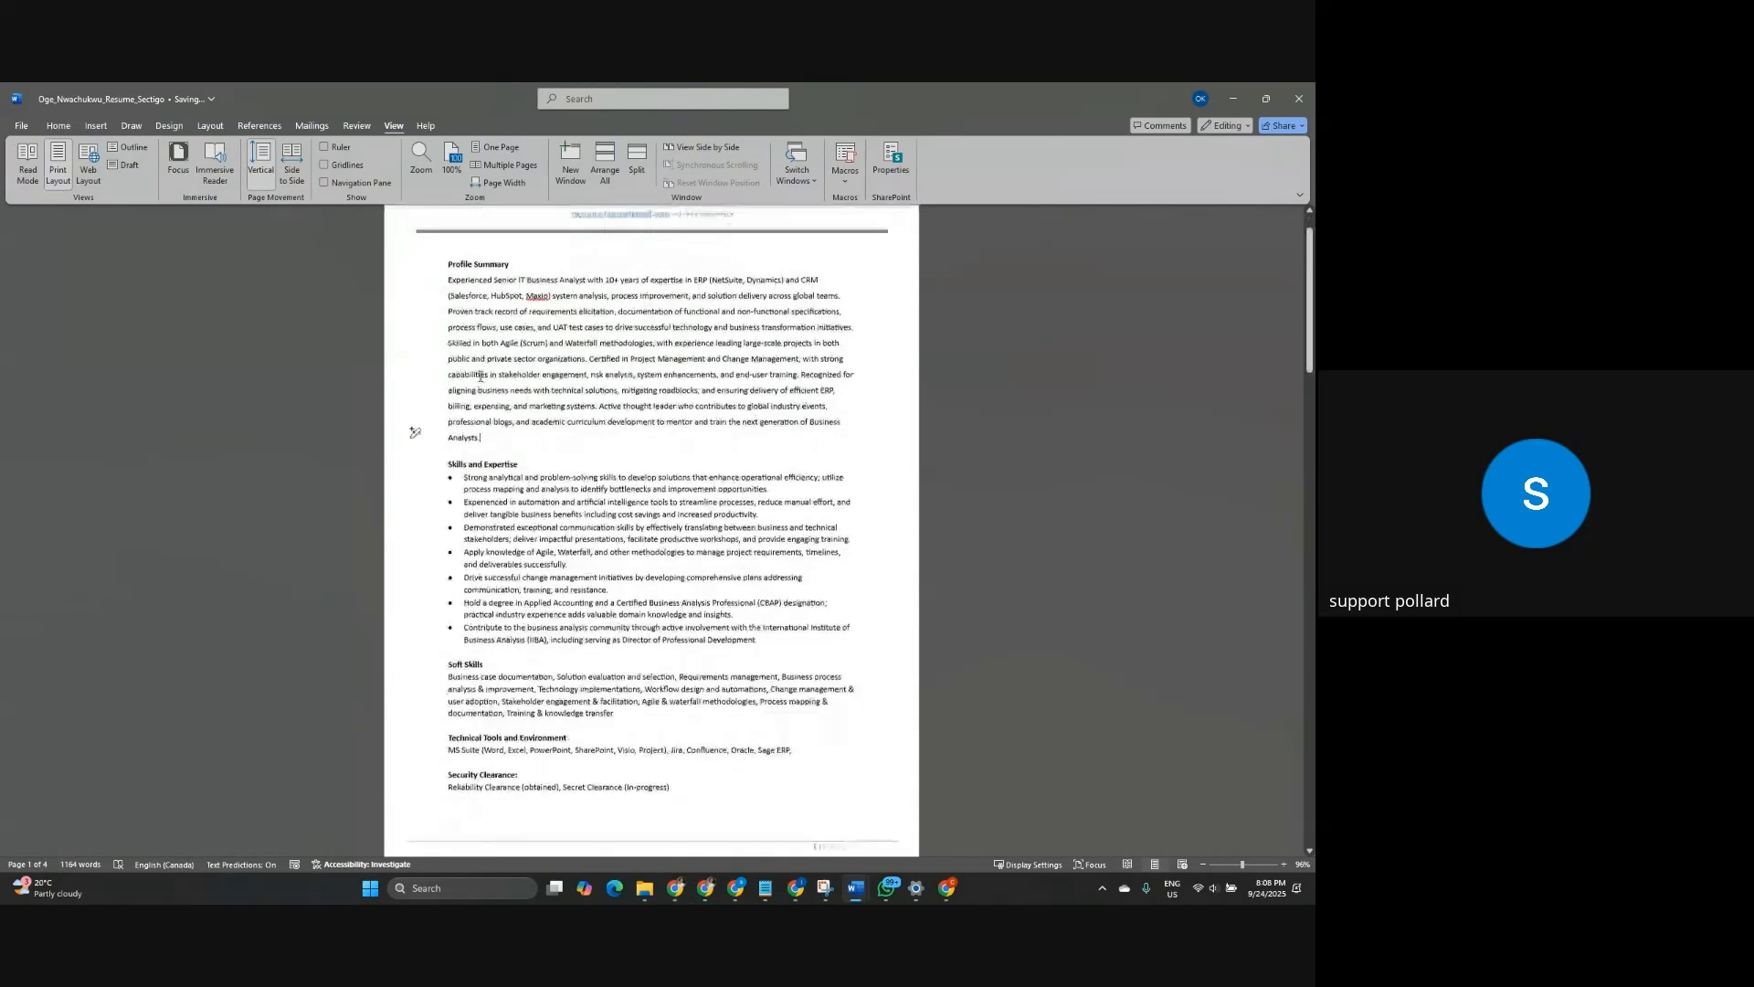
pyautogui.doubleClick(451, 449)
pyautogui.click(446, 448)
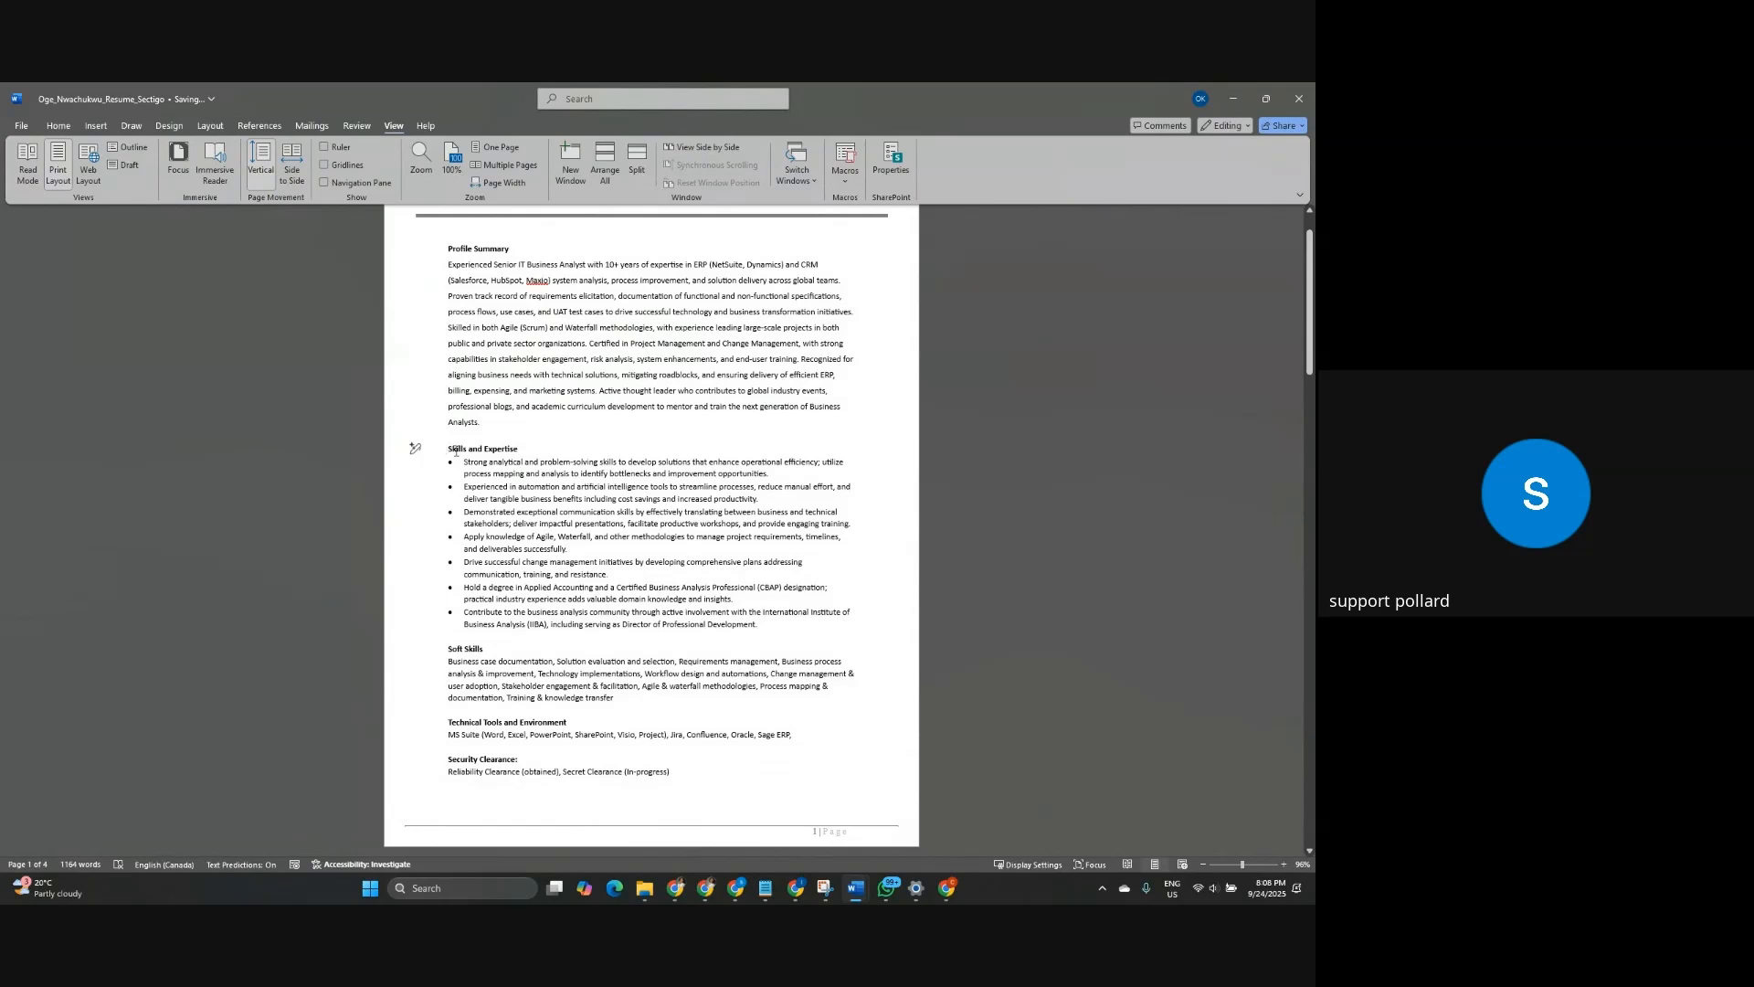
pyautogui.click(464, 650)
pyautogui.doubleClick(455, 648)
pyautogui.write('IT')
pyautogui.click(448, 647)
pyautogui.write('Technical')
pyautogui.press('BackSpace')
pyautogui.press('BackSpace')
pyautogui.press('BackSpace')
# Shorten the "Technical Tools and Environment" heading to "Tools and Environment", keeping a blank line above it.
pyautogui.moveTo(481, 724); pyautogui.dragTo(448, 710)
pyautogui.press('BackSpace')
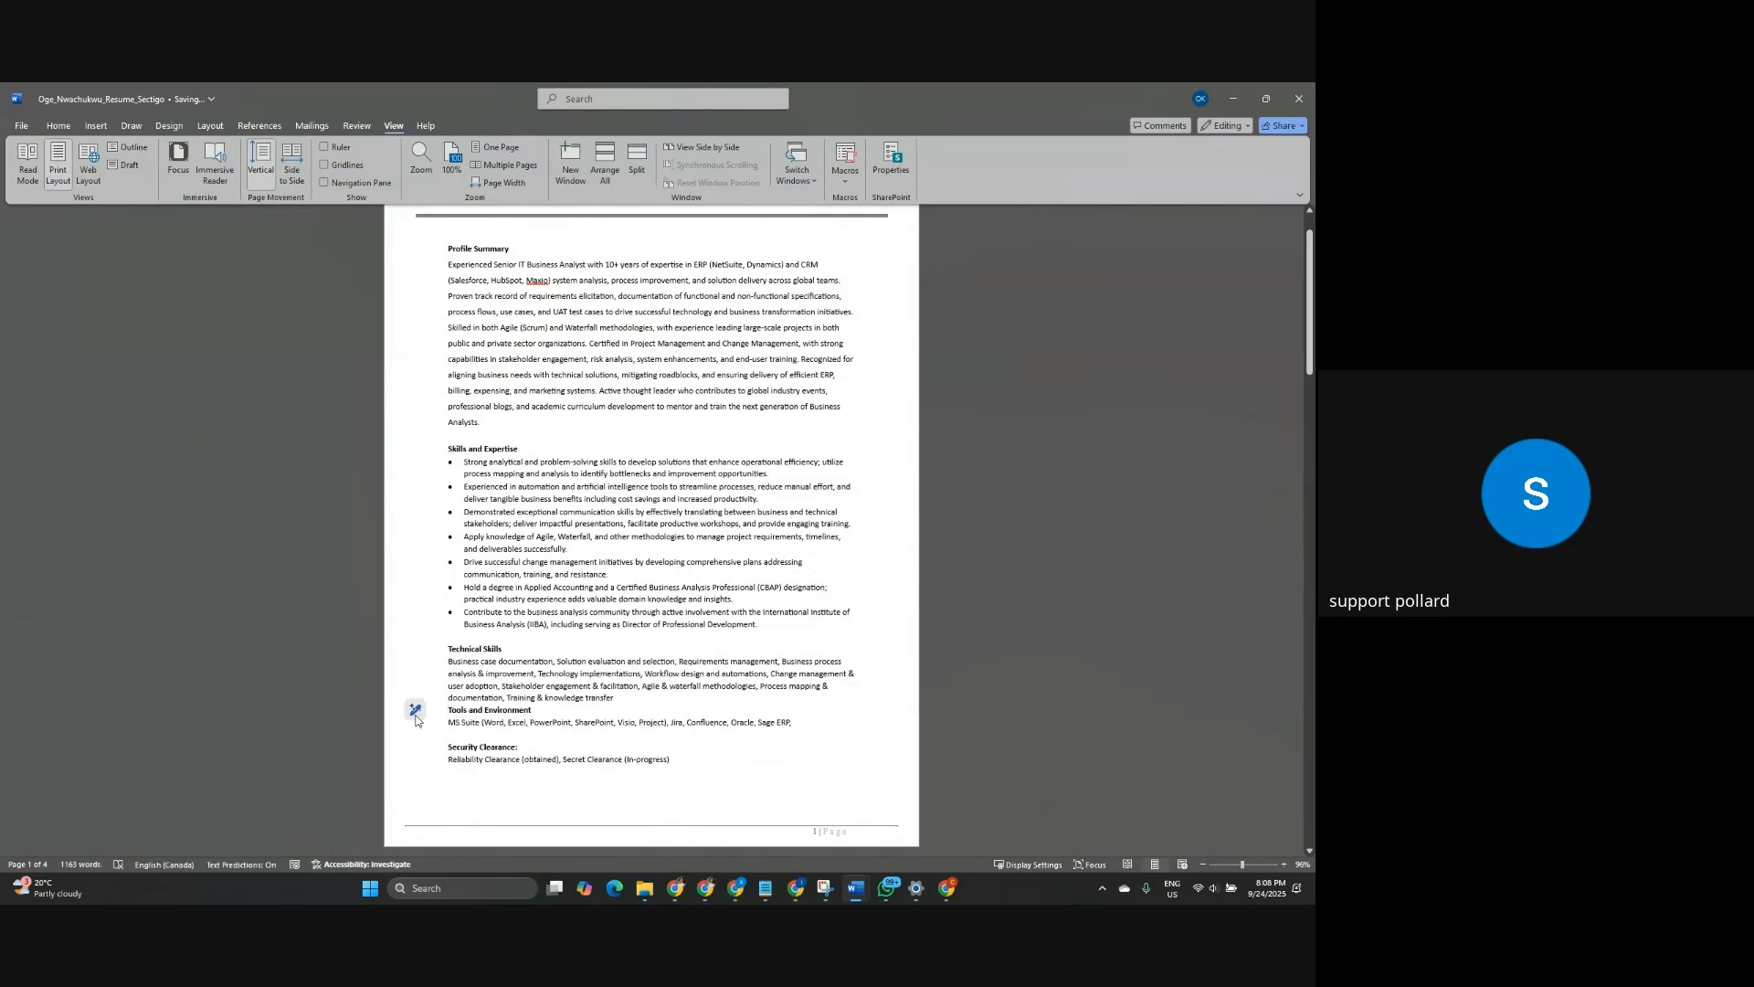
pyautogui.press('Return')
# Copy the Technical Skills and Tools and Environment sections and send them to the BA Rez Co-Pilot chat for tailoring.
pyautogui.moveTo(429, 651); pyautogui.dragTo(802, 735)
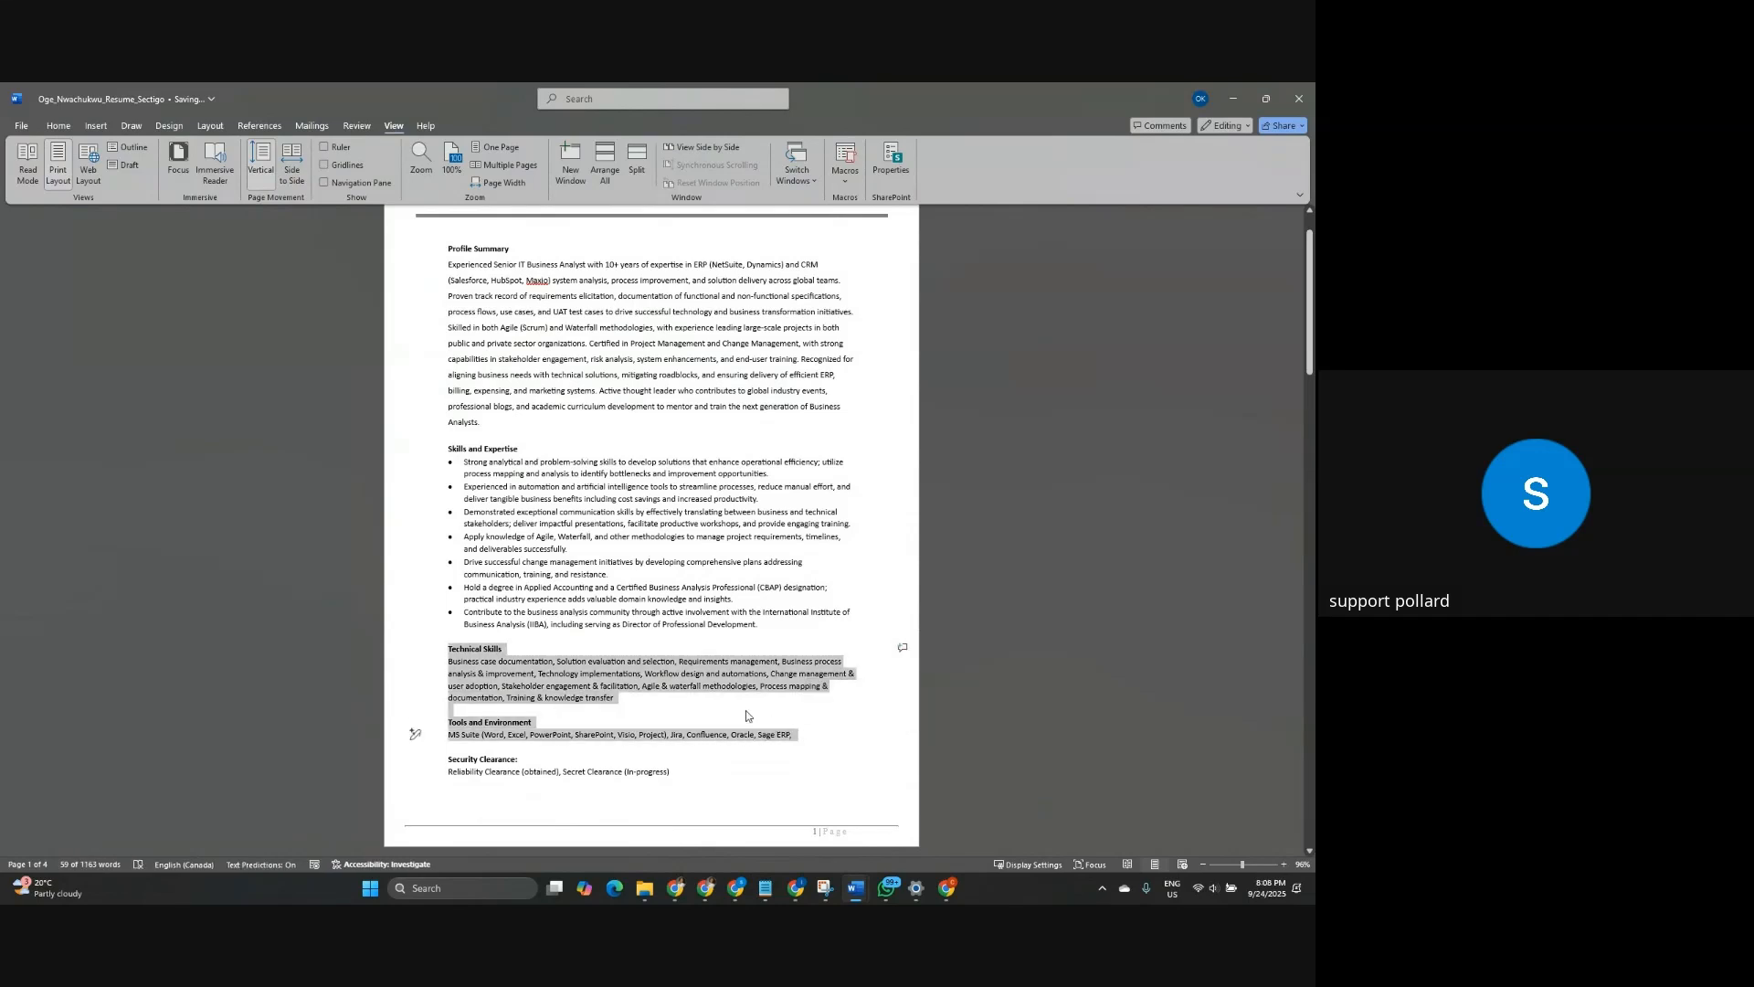
pyautogui.click(1239, 100)
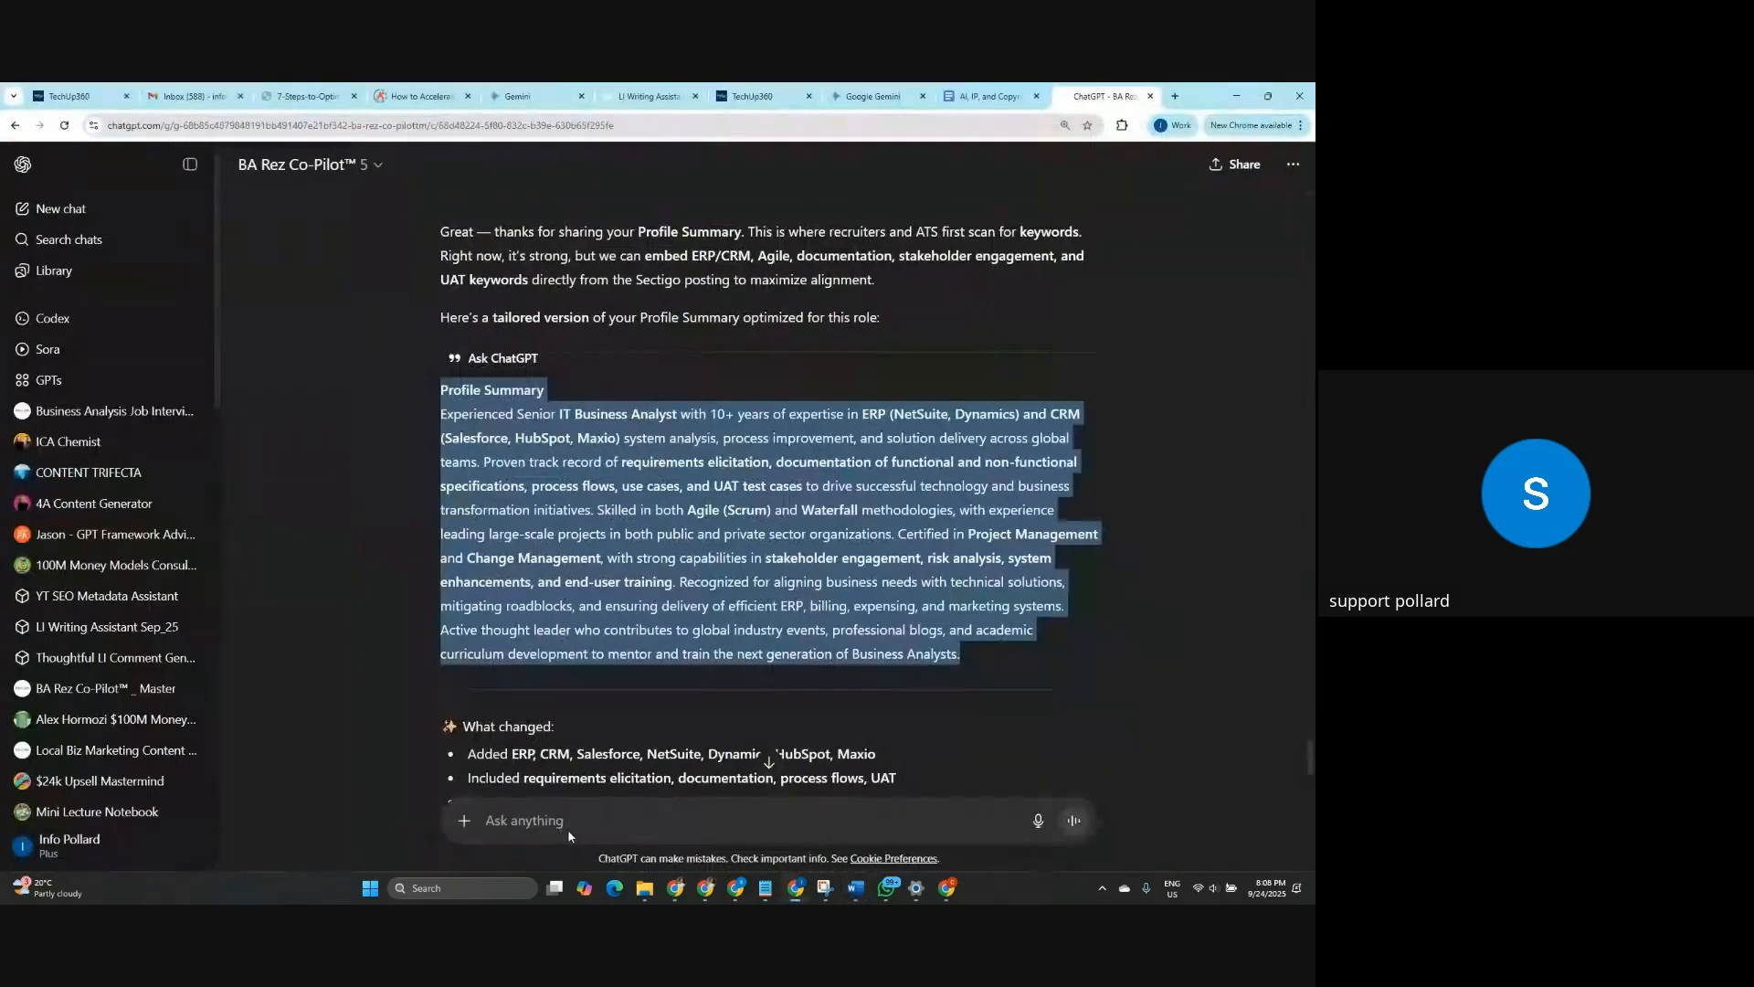
pyautogui.hotkey('ctrl', 'v')
pyautogui.press('Return')
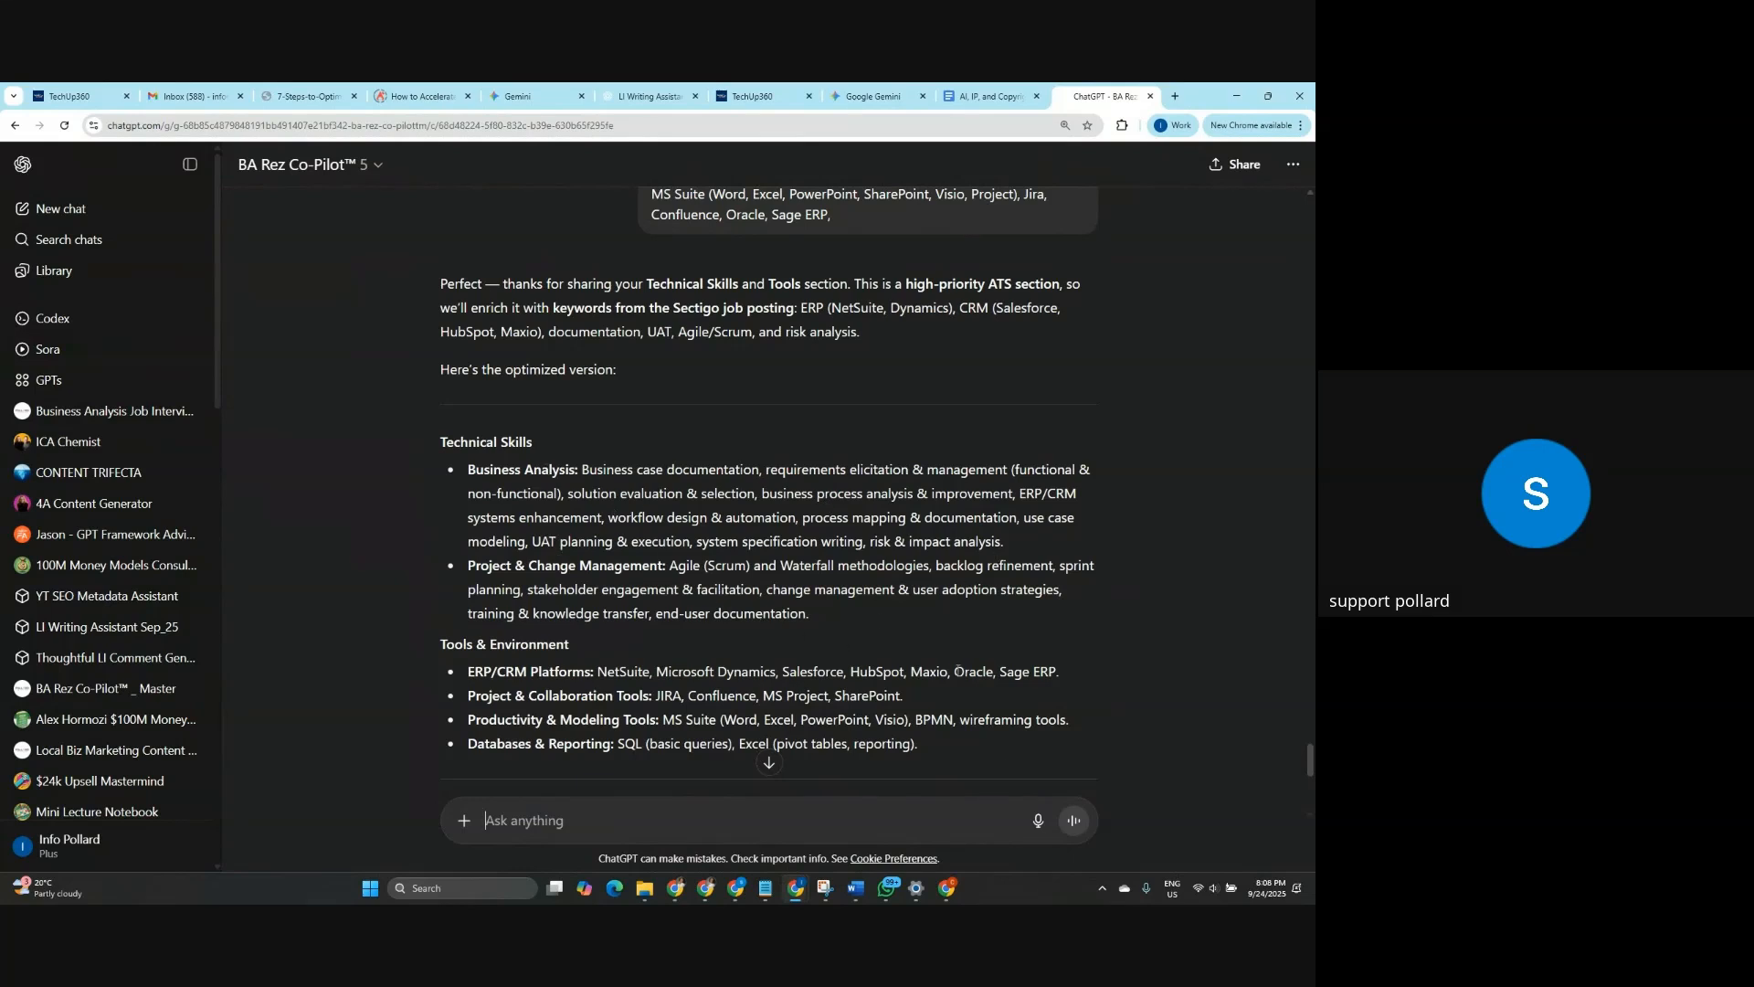
# Dictate and send a request to always return the presented format, with technical skills and tools separated by commas.
pyautogui.click(1038, 821)
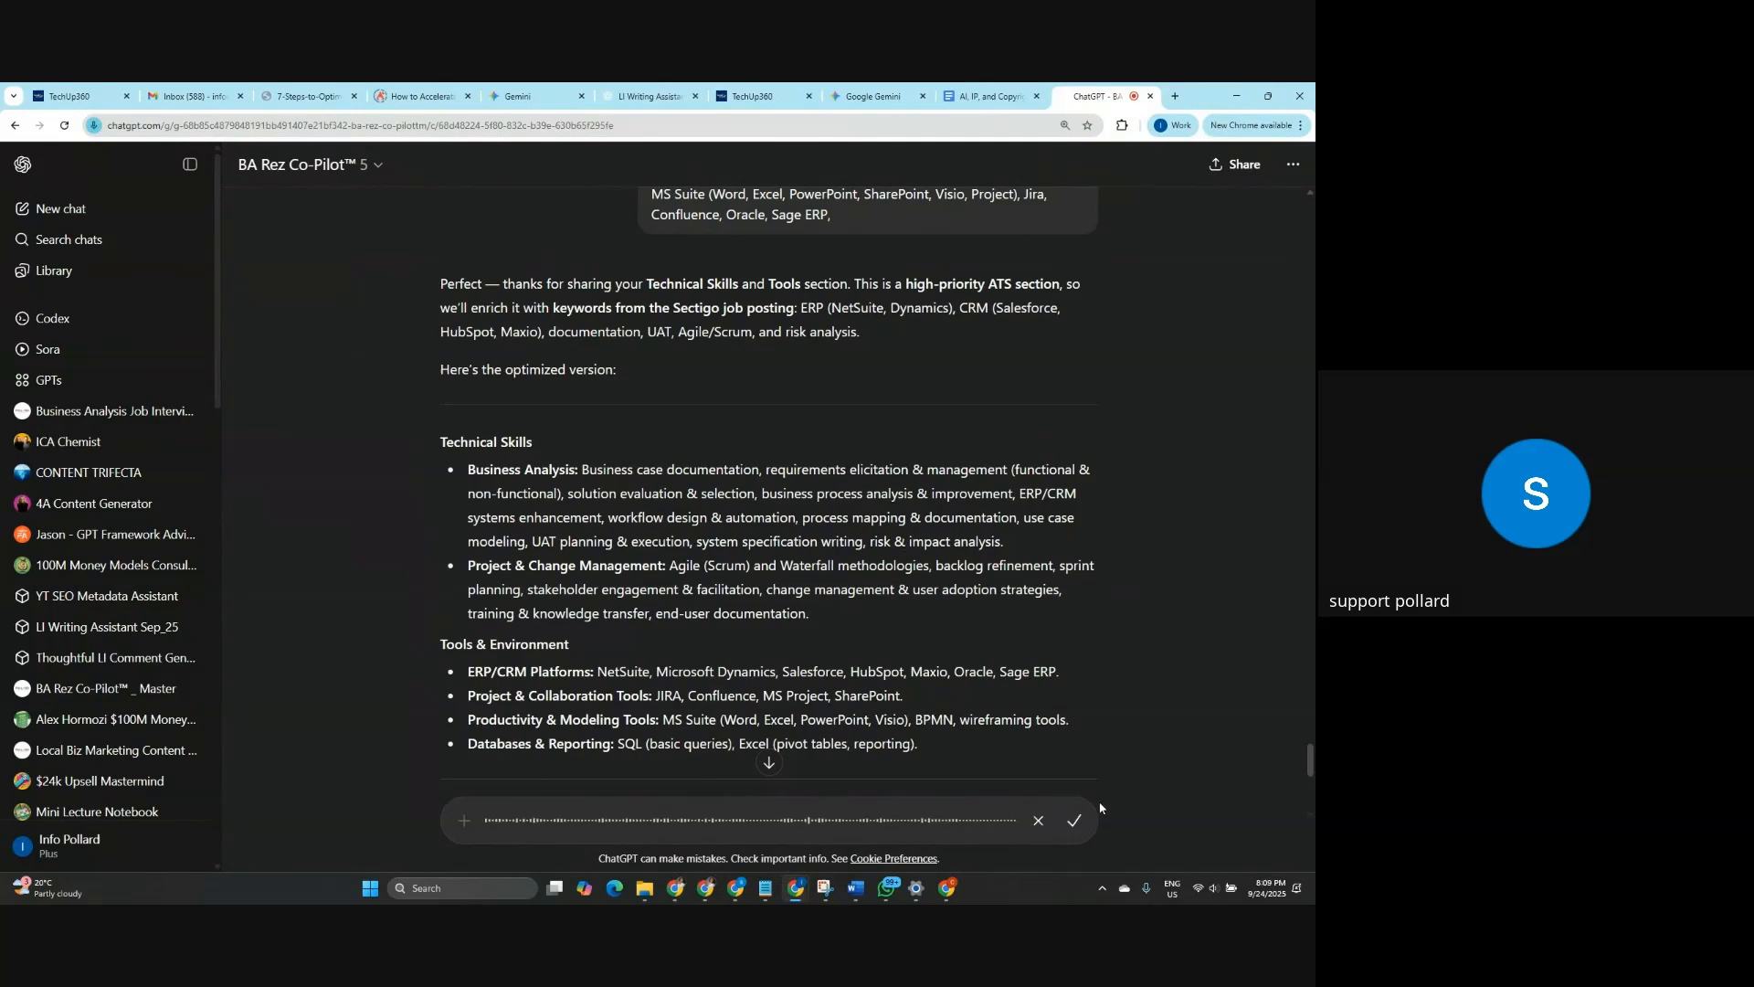
pyautogui.click(1071, 822)
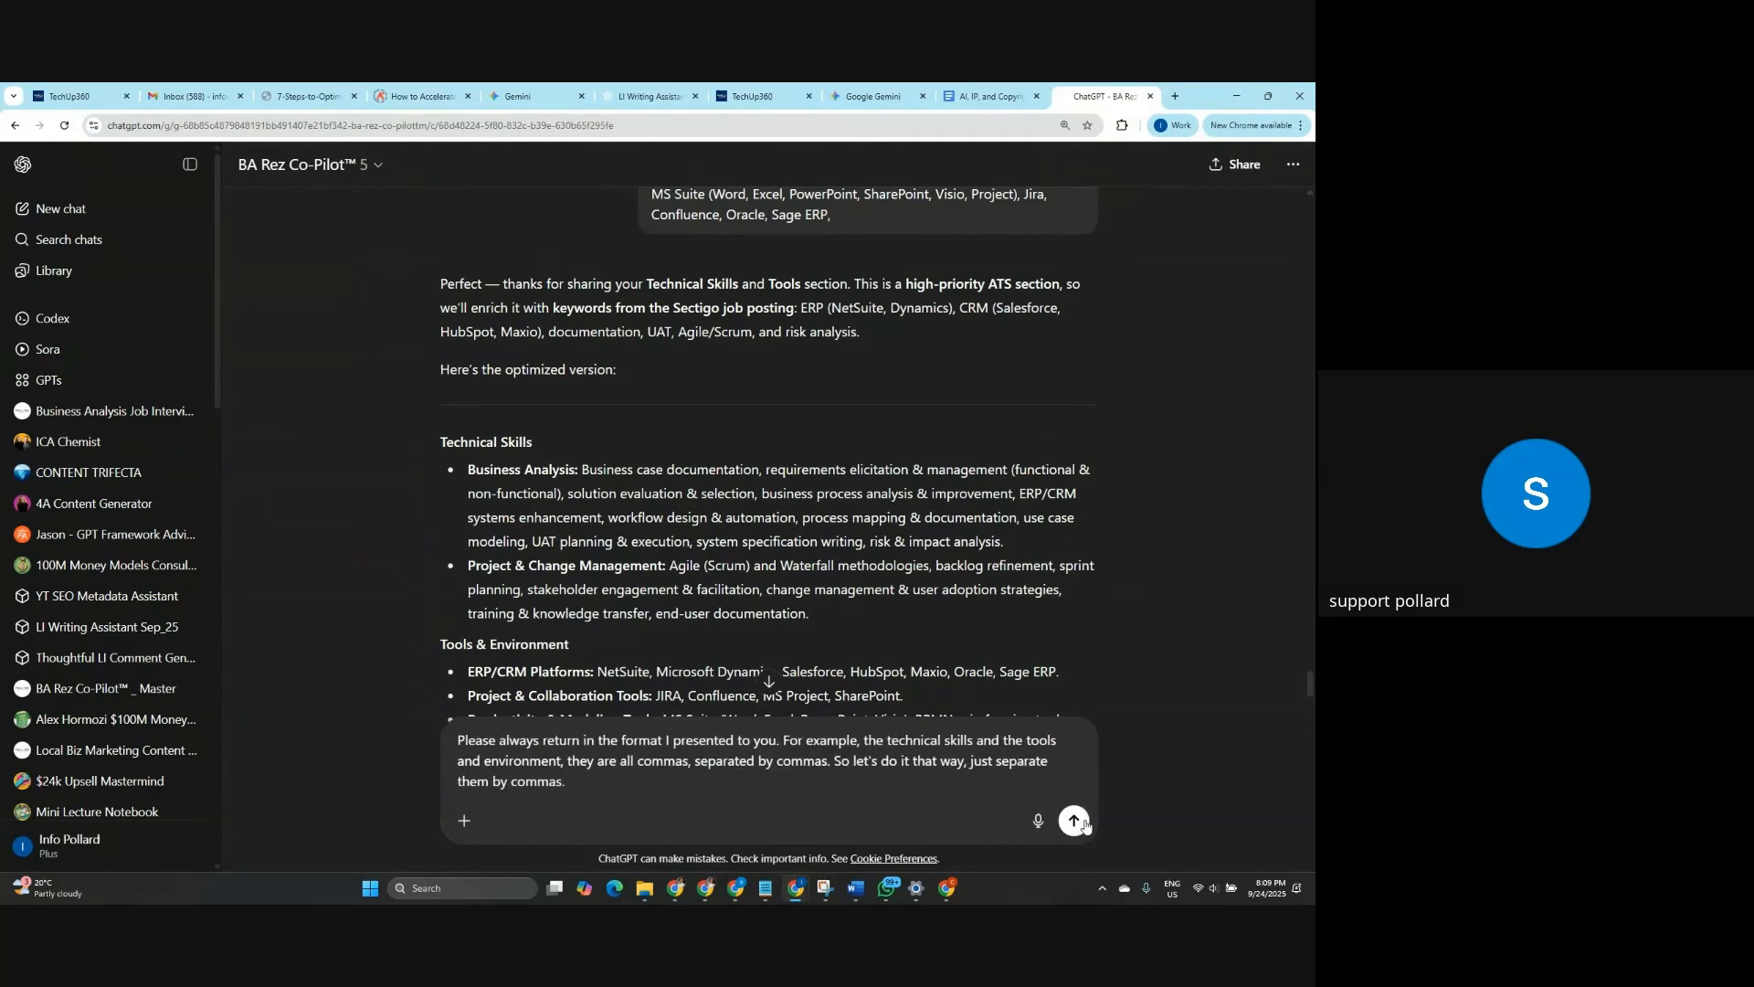
pyautogui.click(1075, 822)
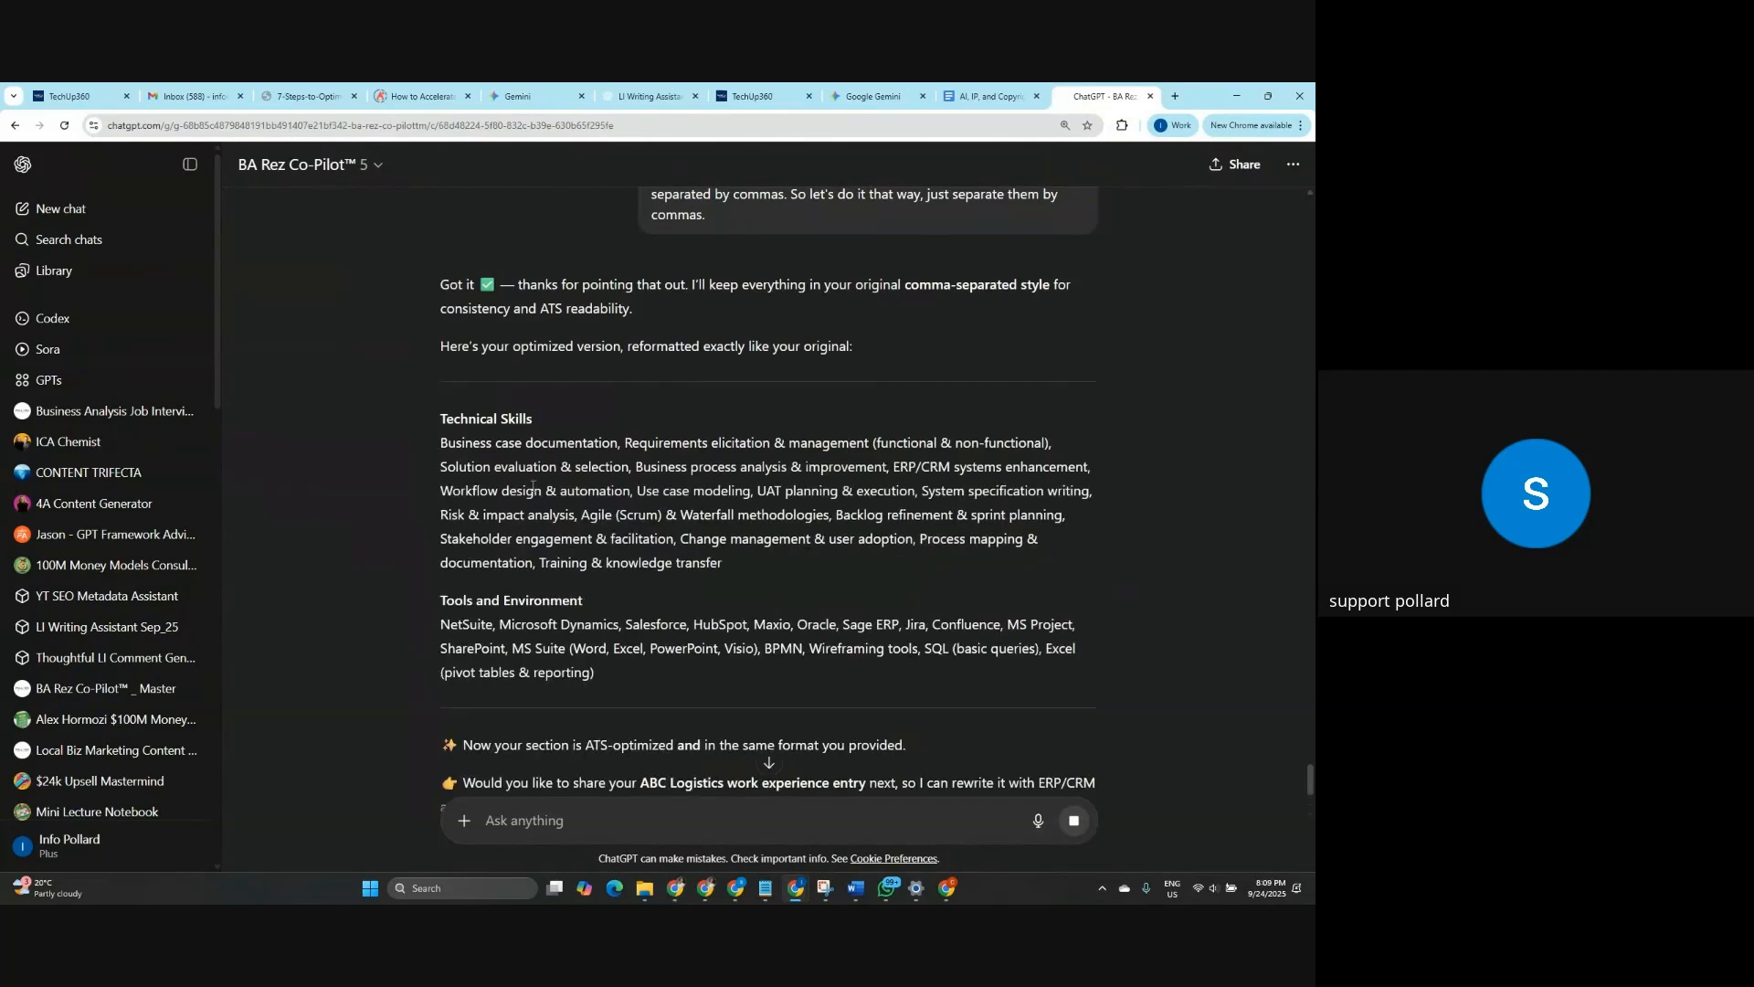
# Copy the comma-separated Technical Skills and Tools and Environment text and go to the Technical Skills section of the Word resume.
pyautogui.moveTo(615, 688); pyautogui.dragTo(430, 425)
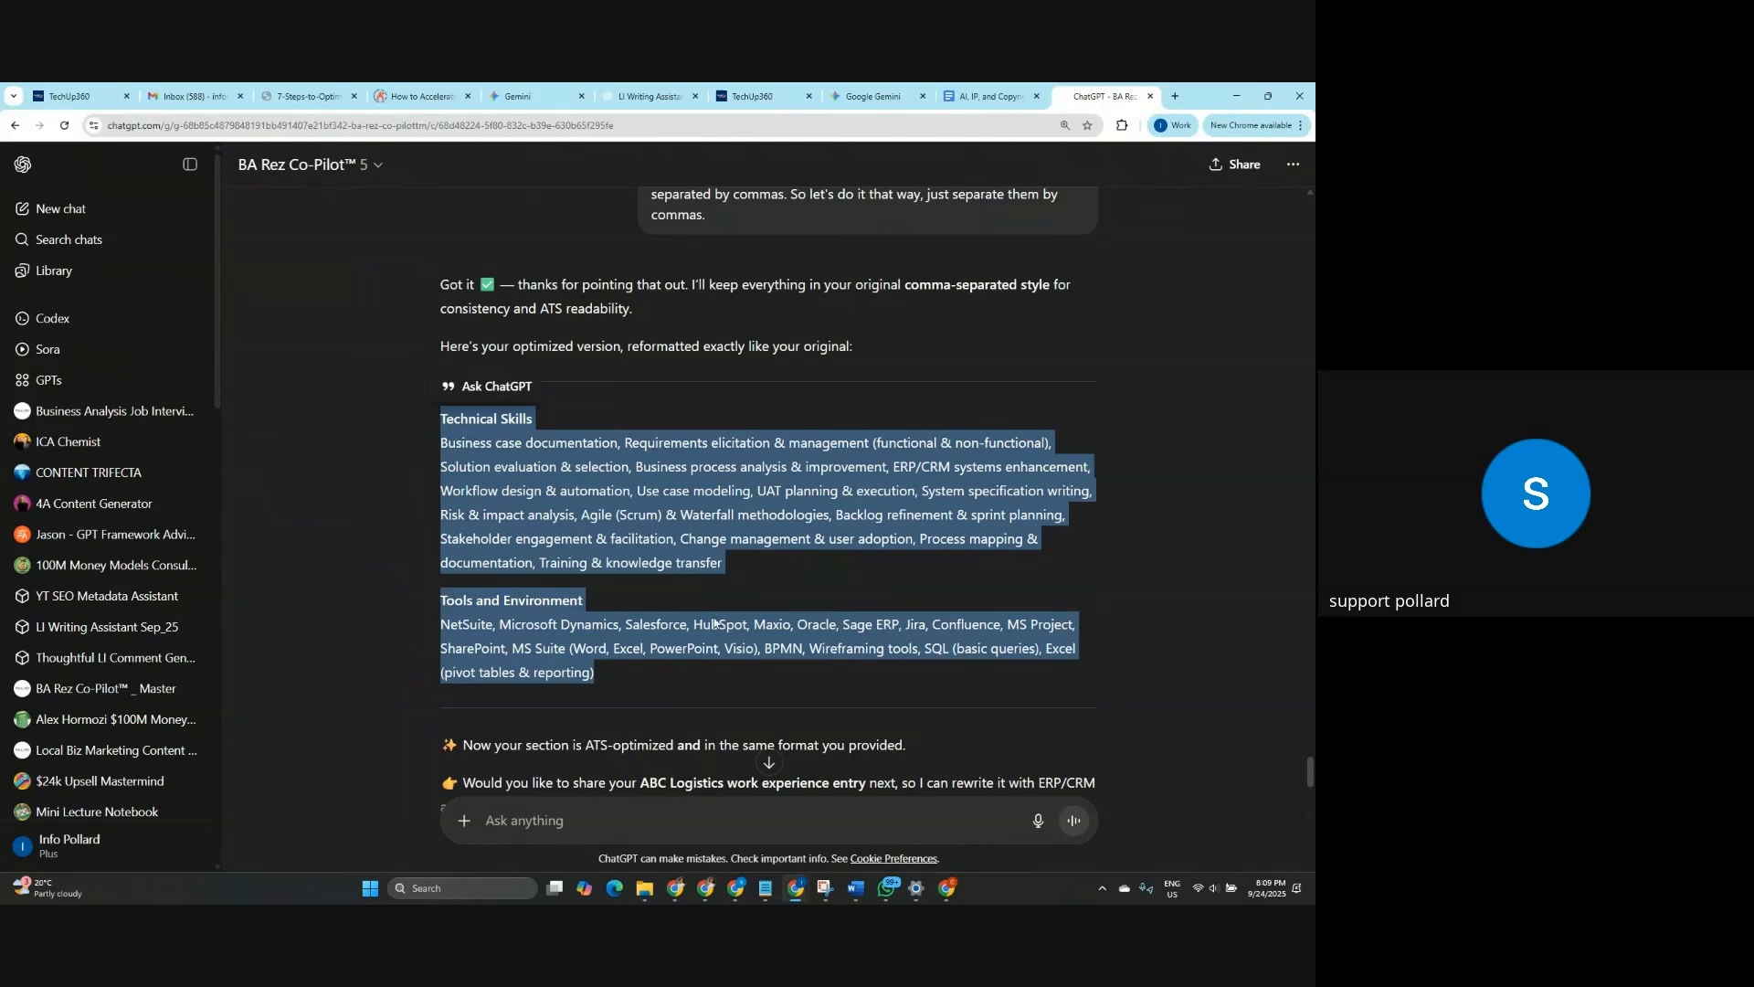
pyautogui.moveTo(852, 895)
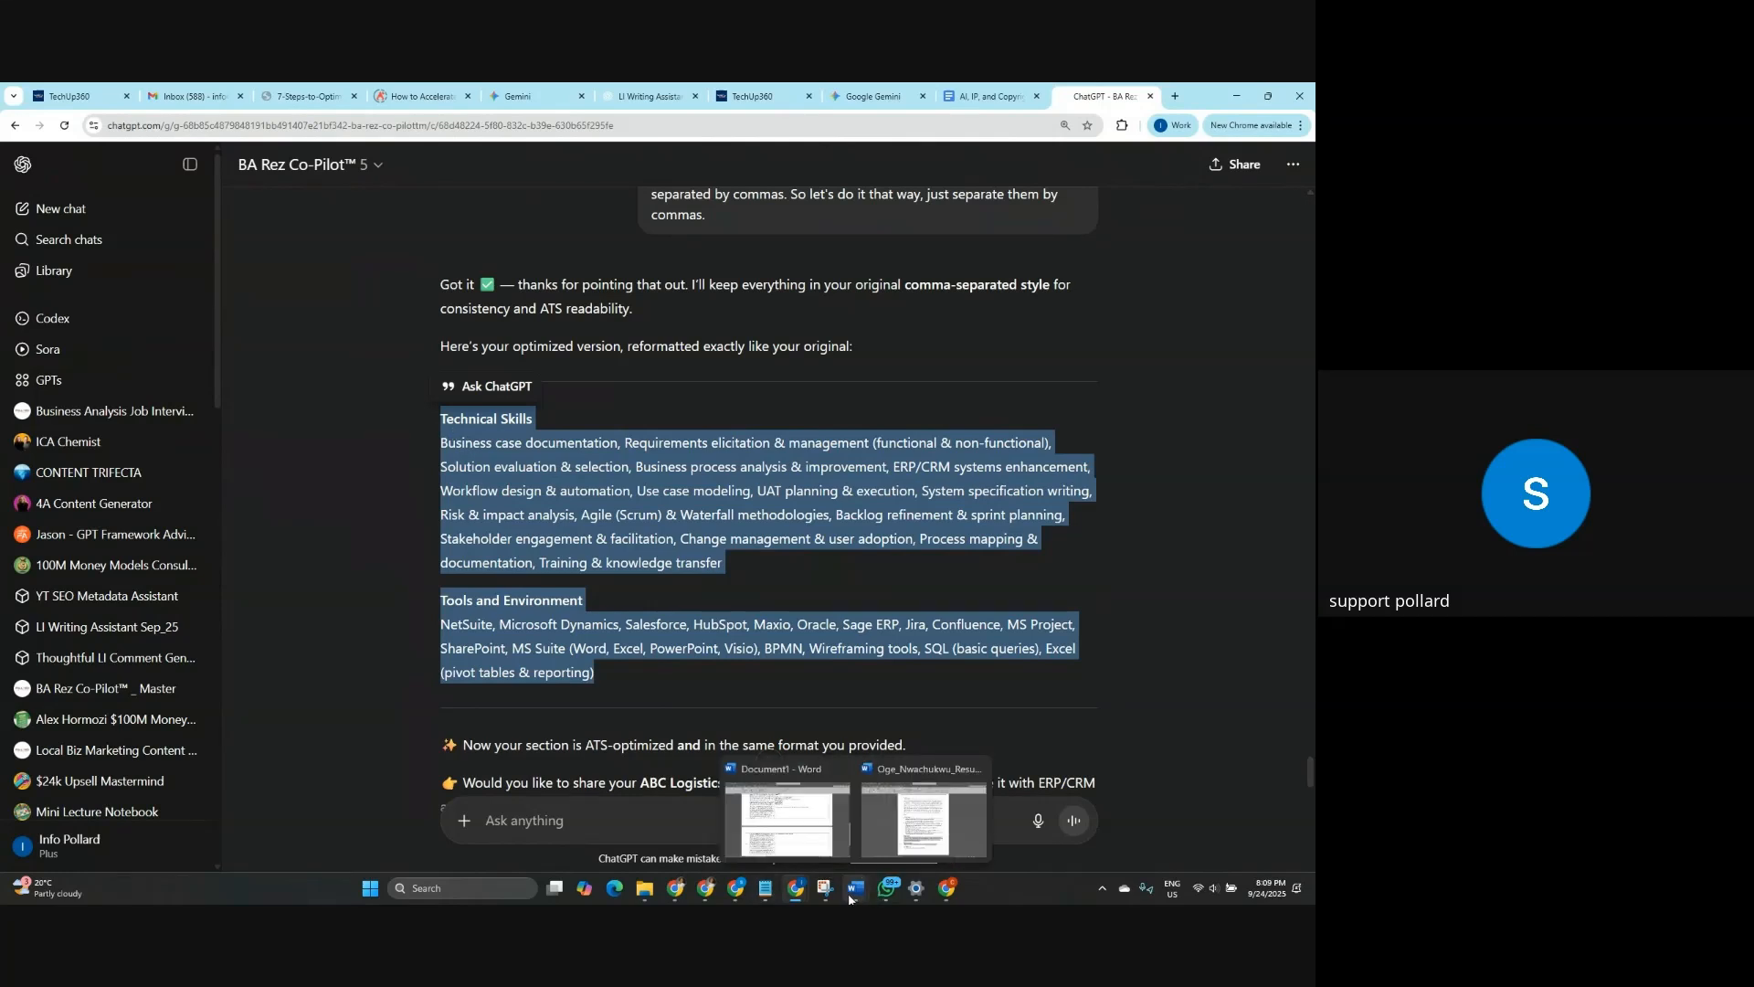
pyautogui.click(923, 818)
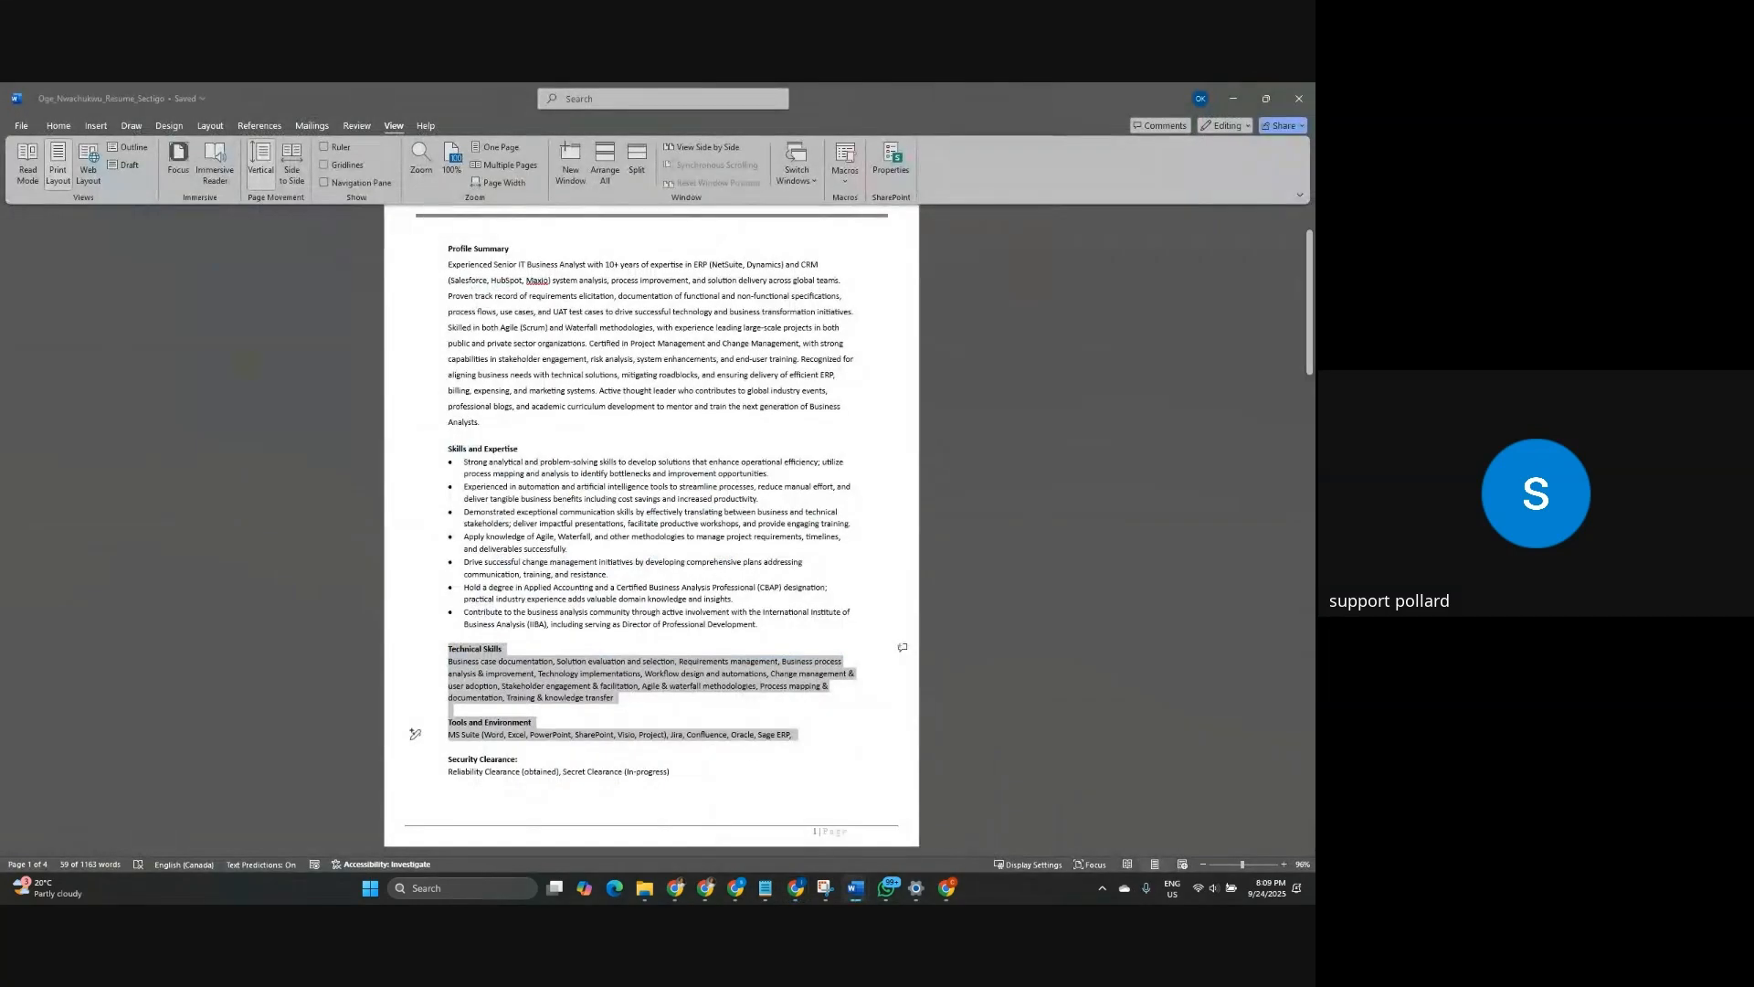
pyautogui.click(505, 648)
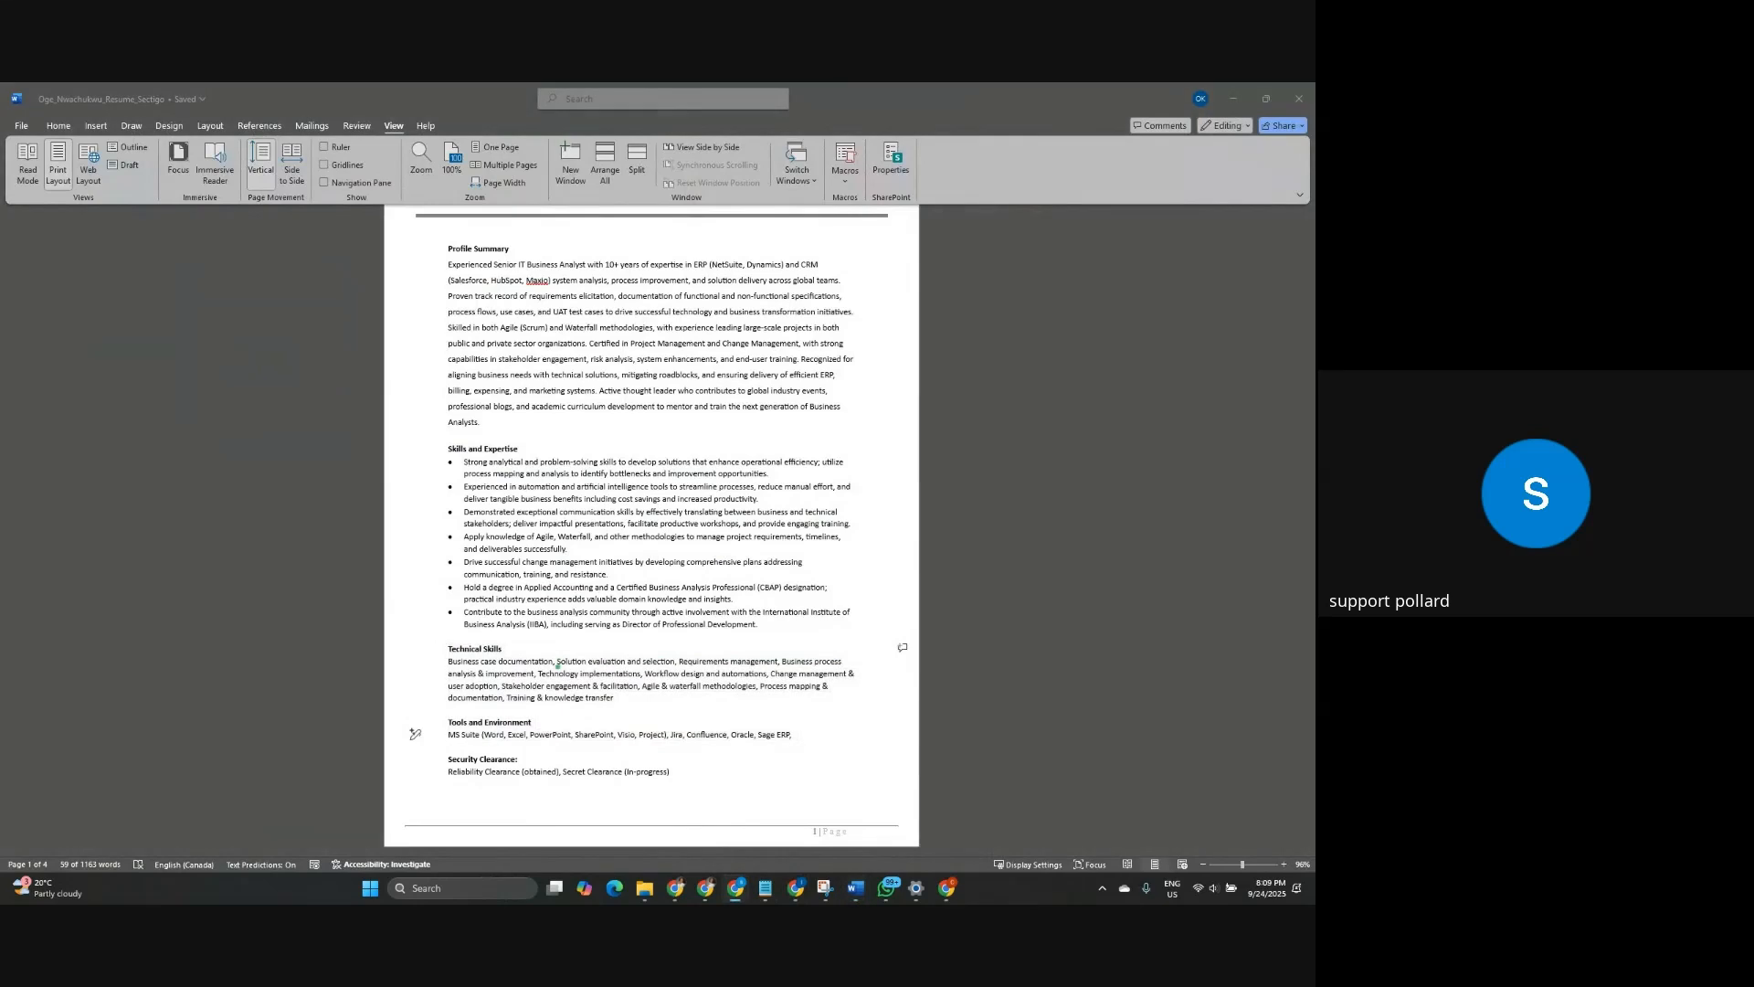
pyautogui.click(455, 651)
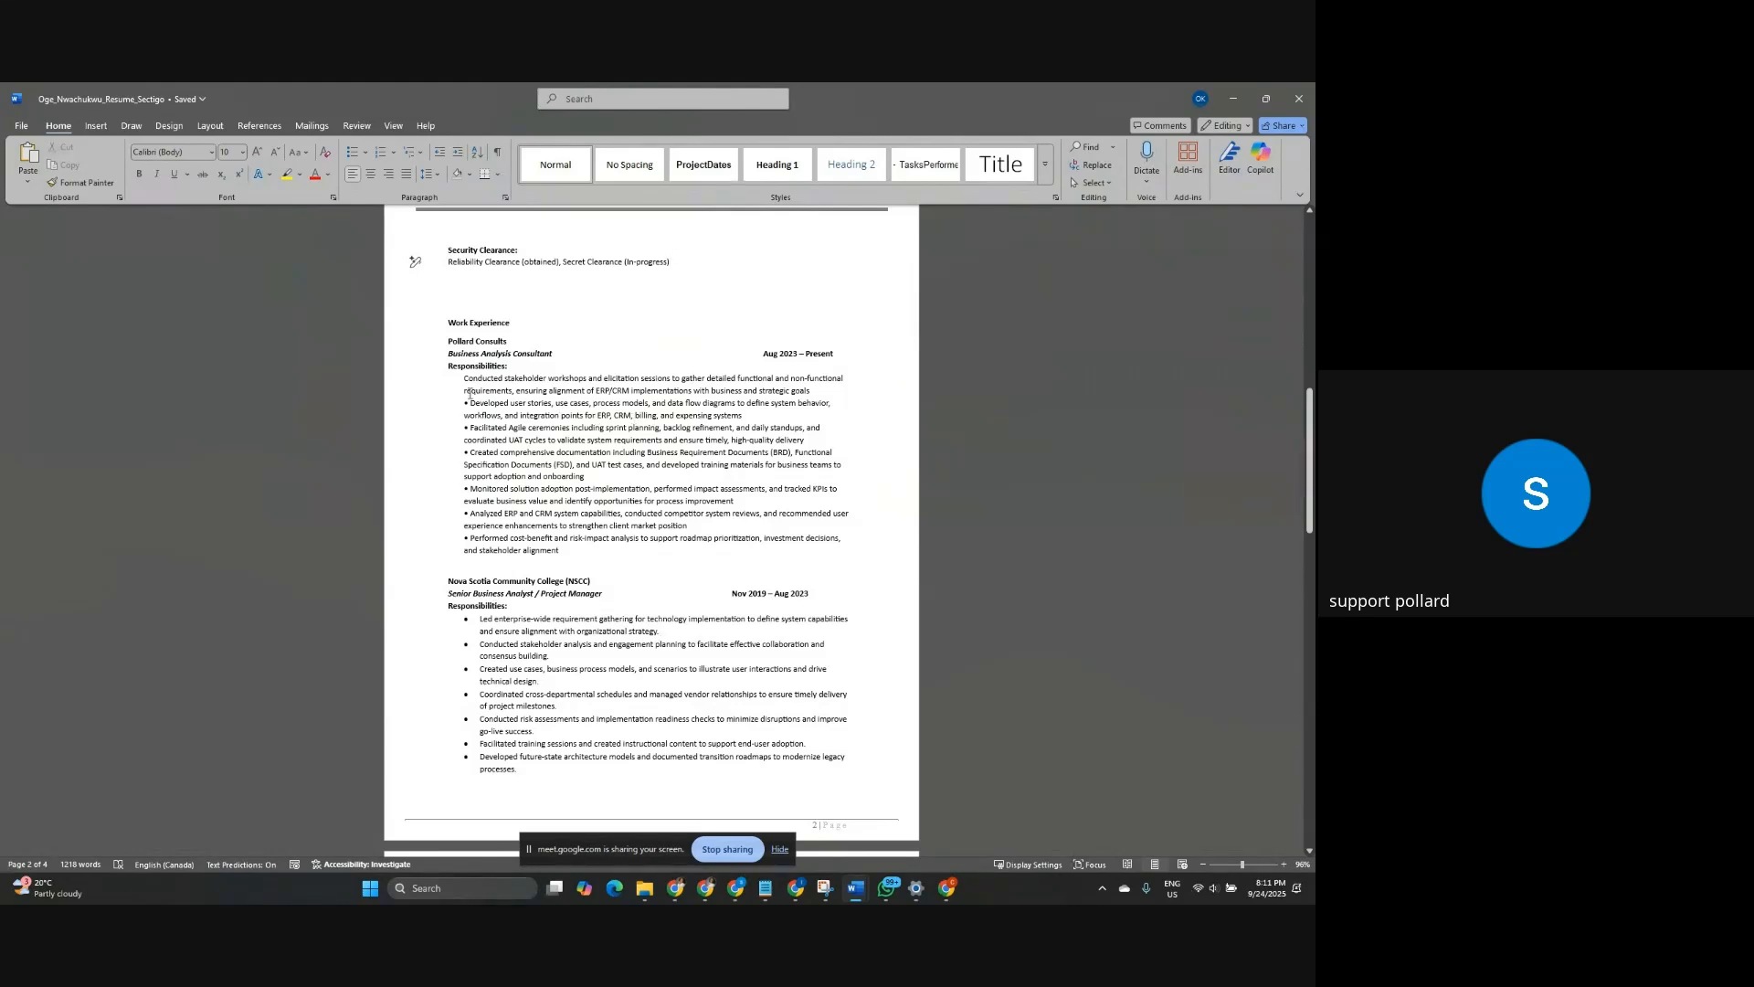
# Review the Work Experience responsibilities from Pollard Consults through Eterna Plc in the resume, and hide the screen-sharing notice.
pyautogui.moveTo(415, 377); pyautogui.dragTo(416, 549)
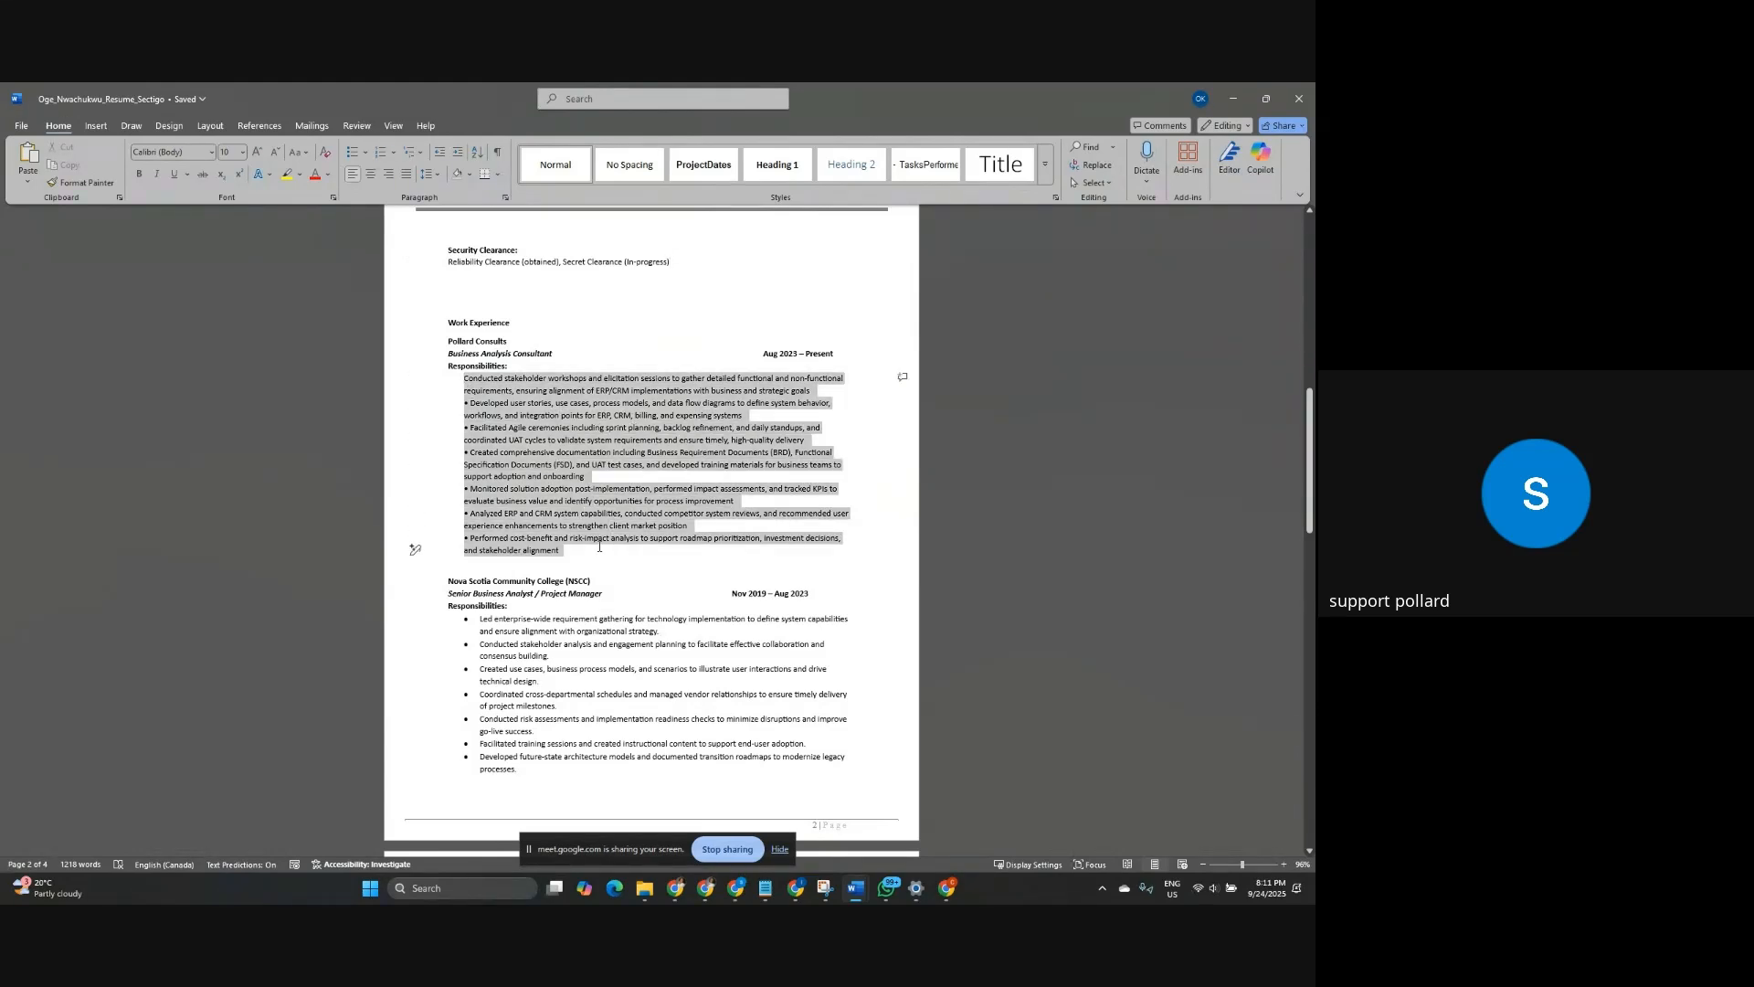
pyautogui.click(554, 524)
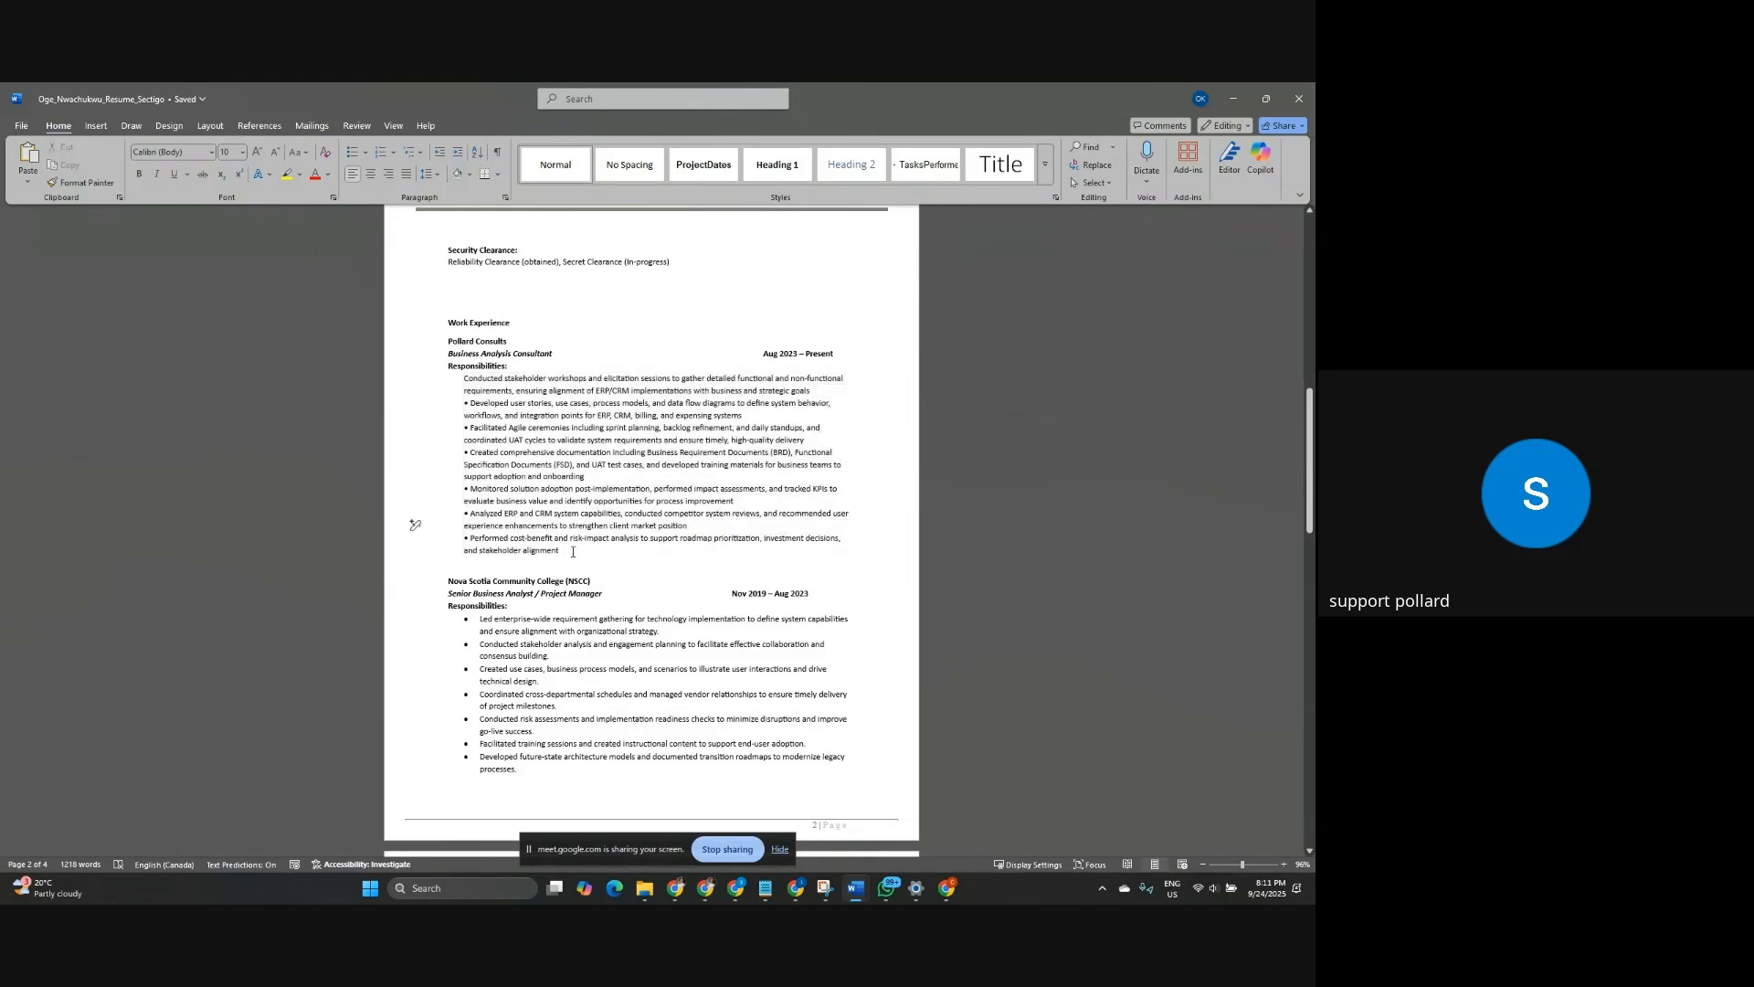
pyautogui.scroll(-8, 419, 384)
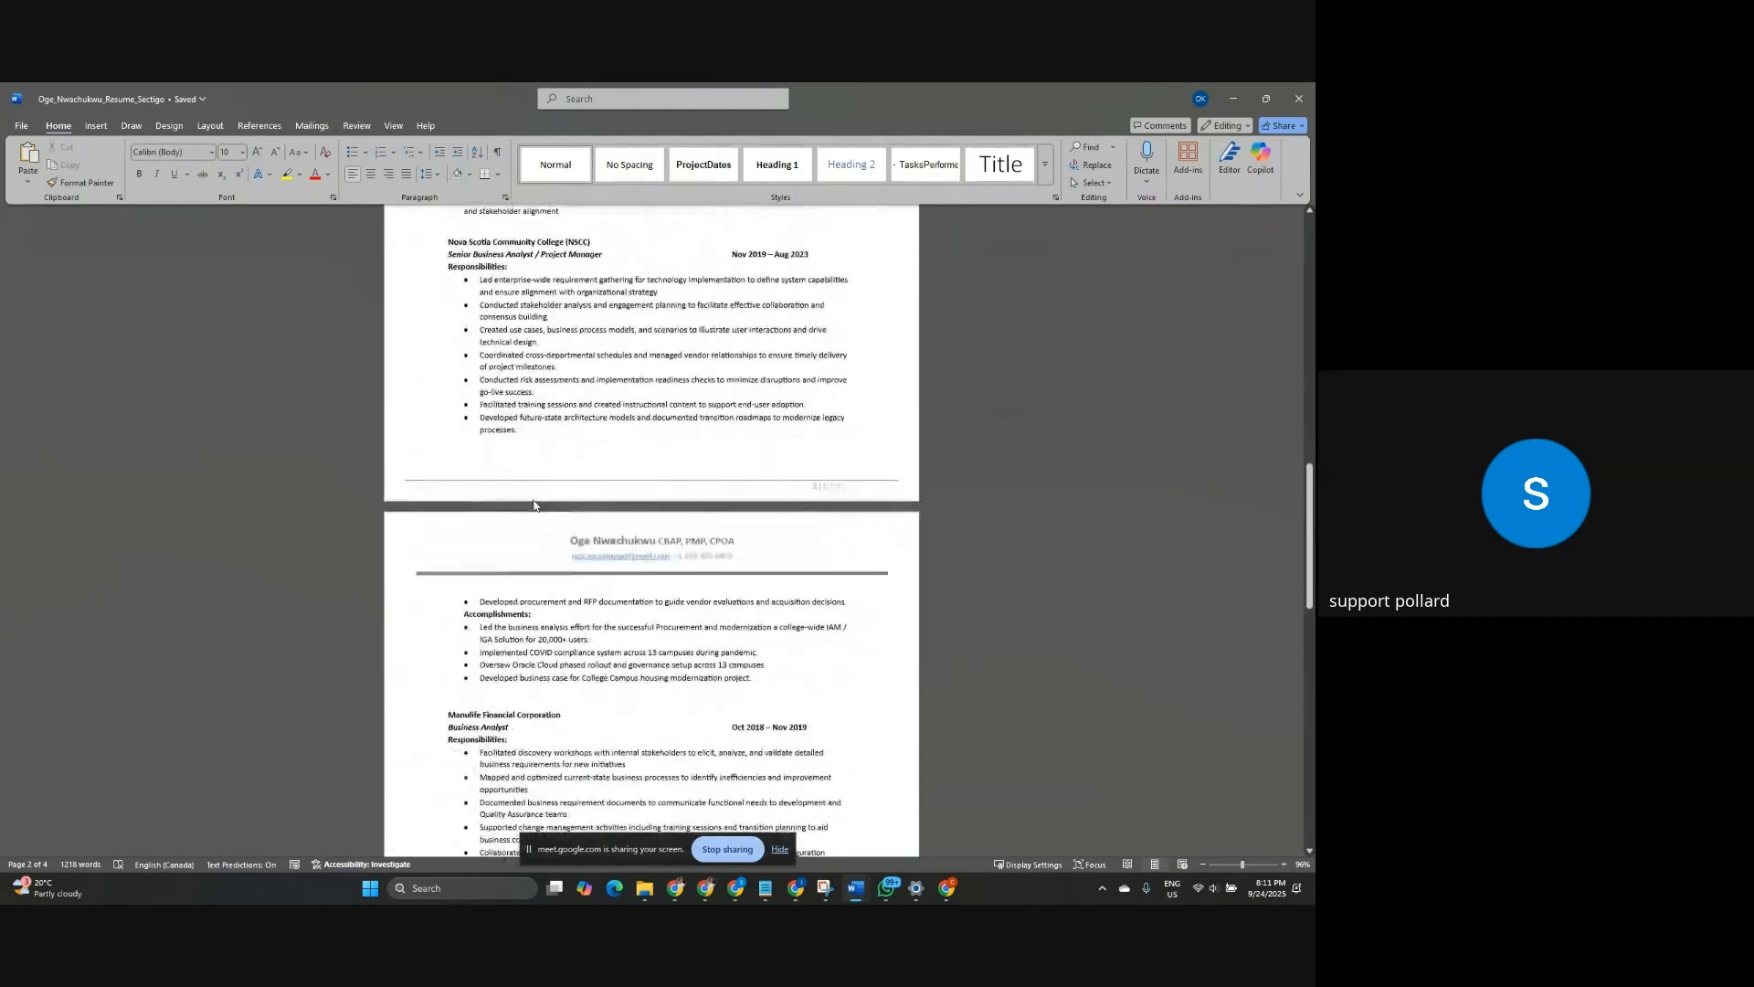
pyautogui.scroll(-7, 631, 573)
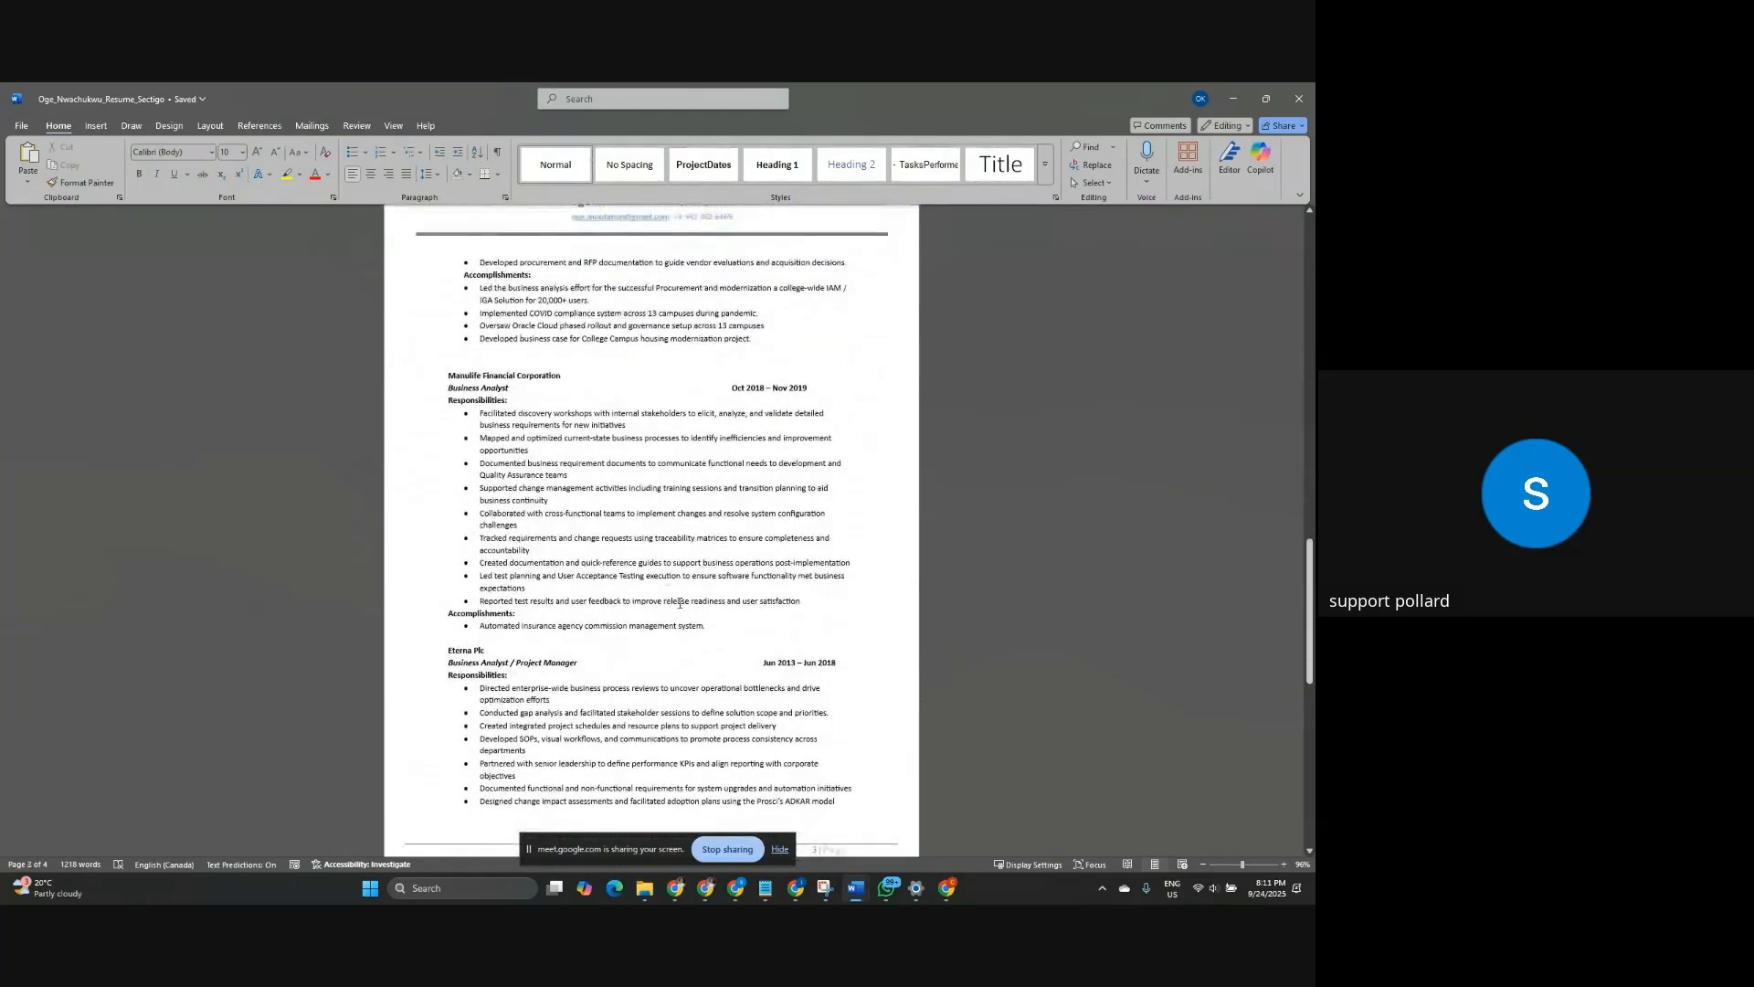
pyautogui.scroll(10, 698, 645)
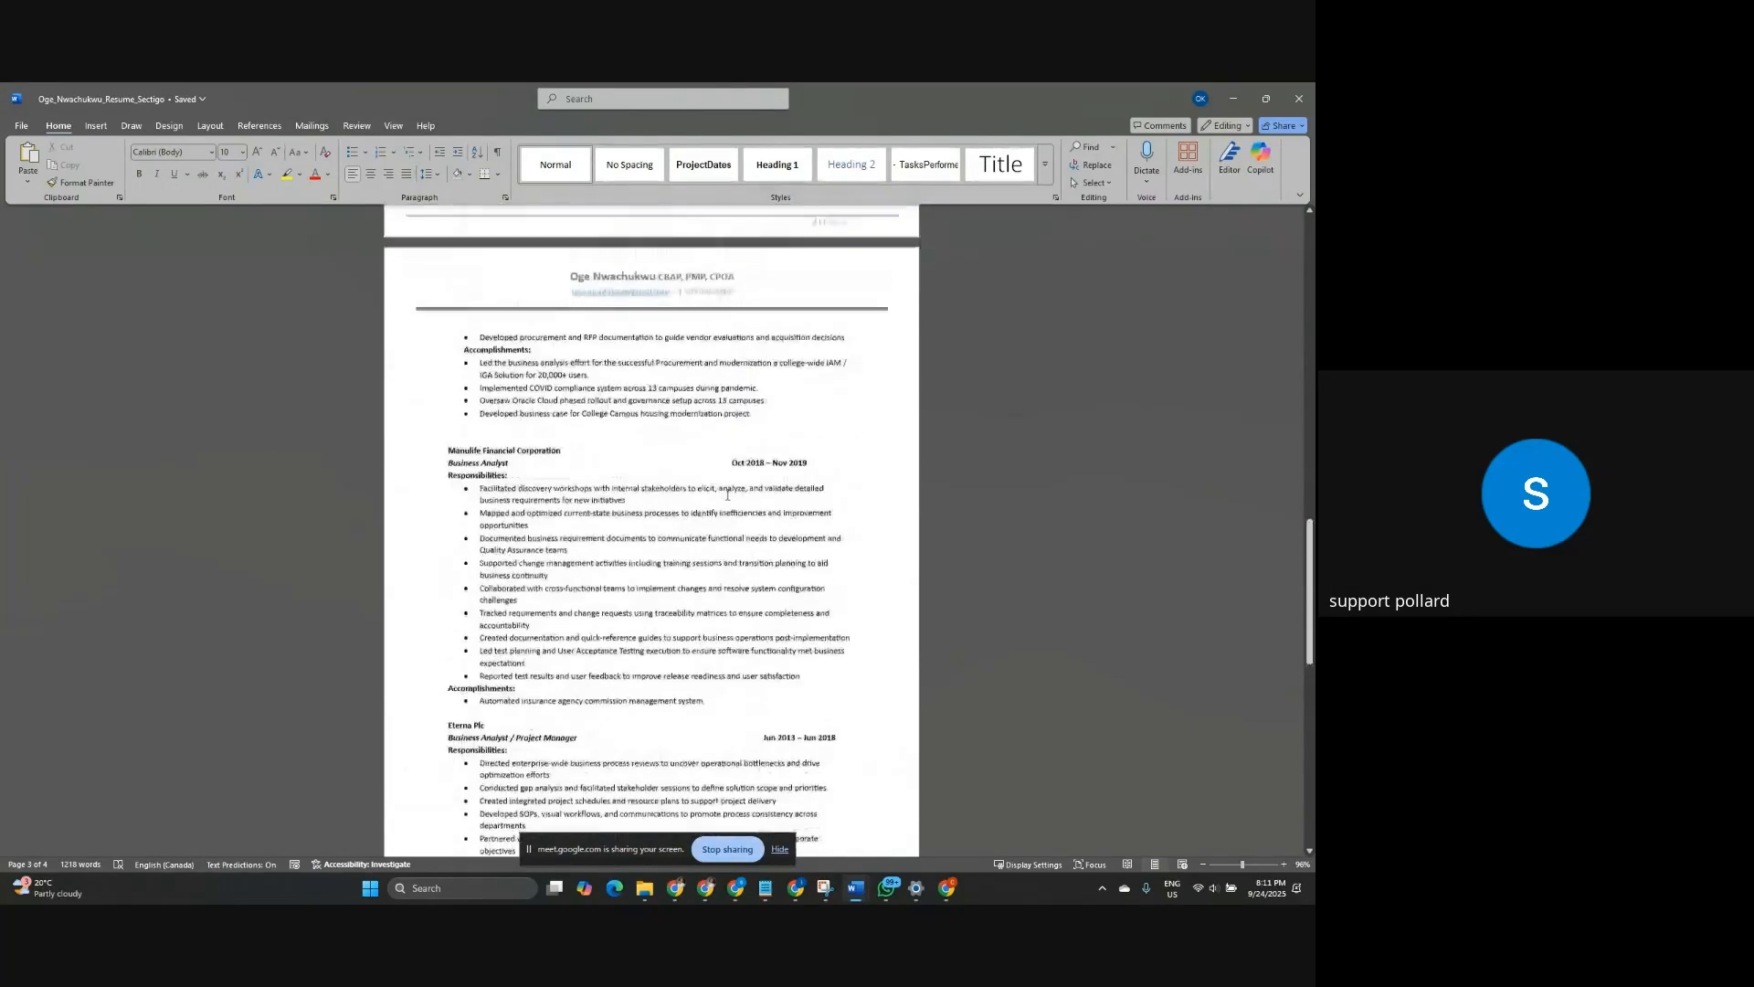
pyautogui.scroll(4, 727, 495)
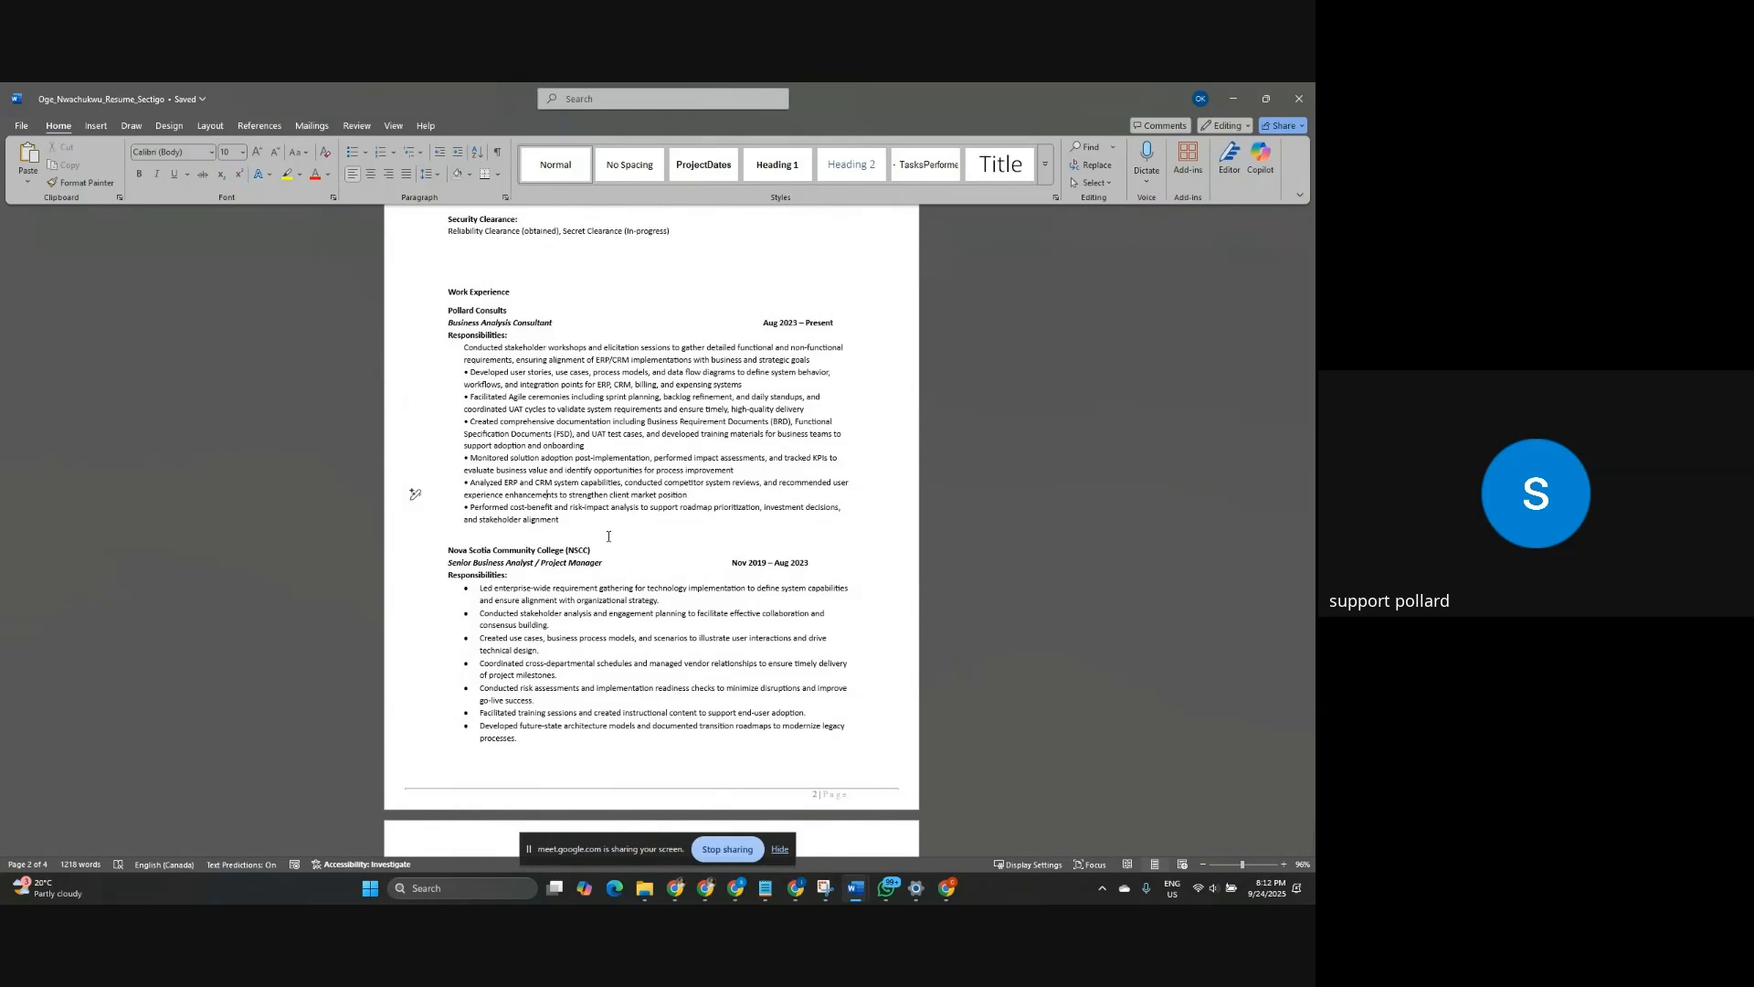
pyautogui.click(781, 851)
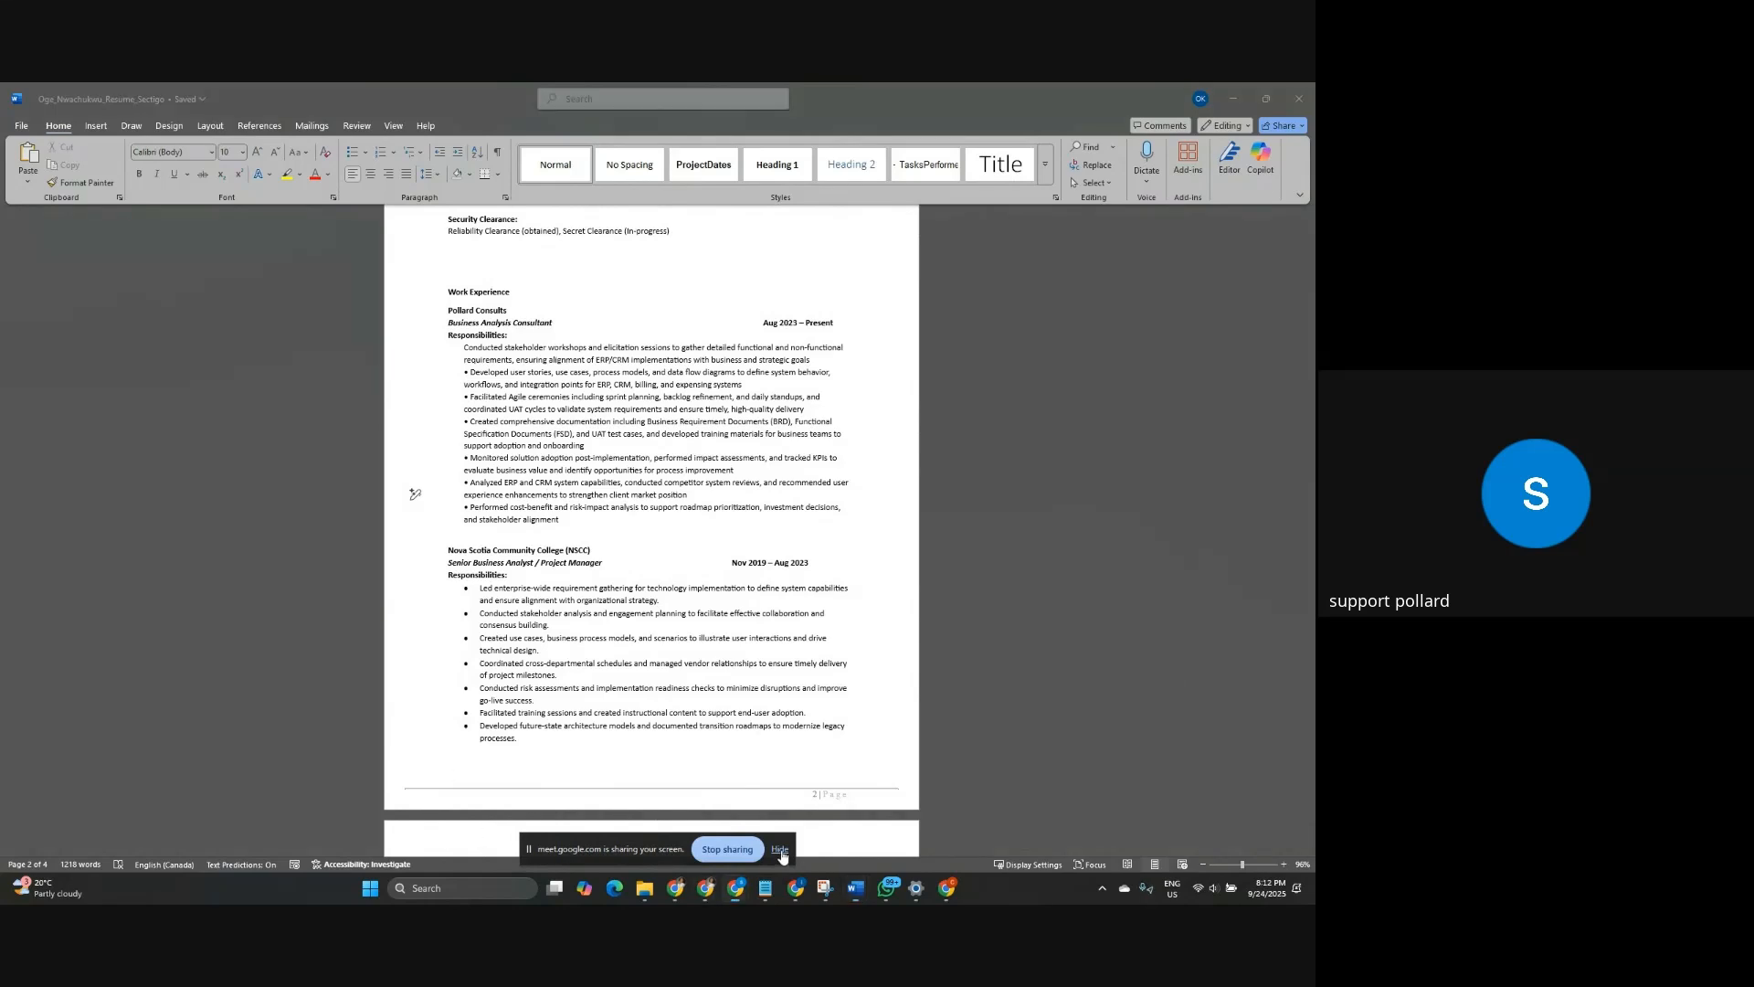